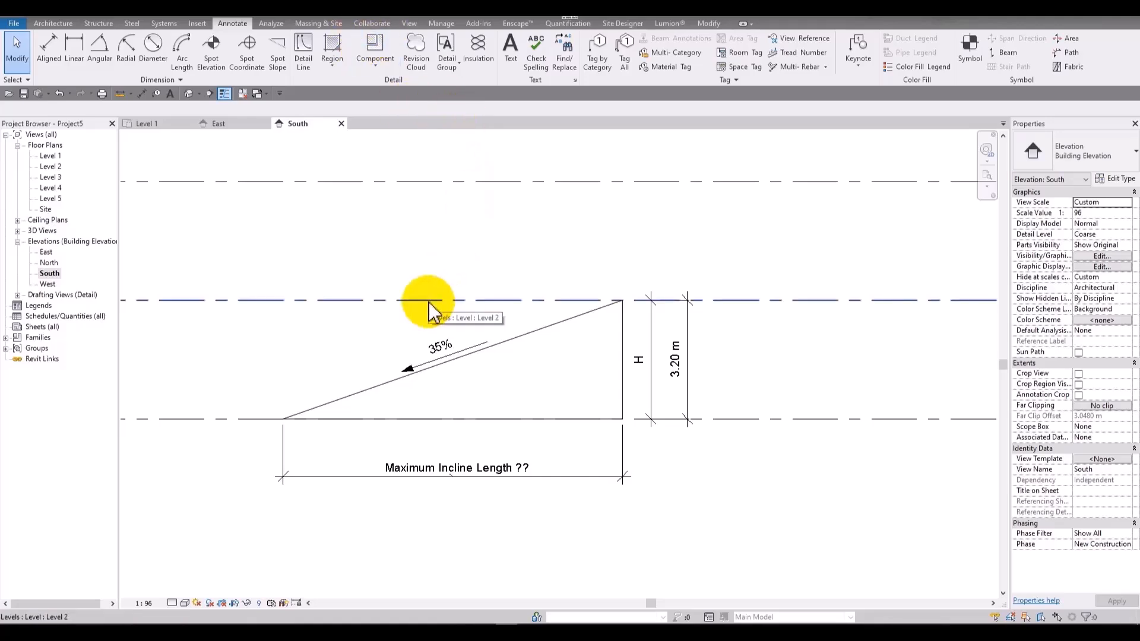
- Create a straight vertical ramp about 3.2 m long in the Level 1 floor plan, running from Level 1 to Level 2
click(53, 23)
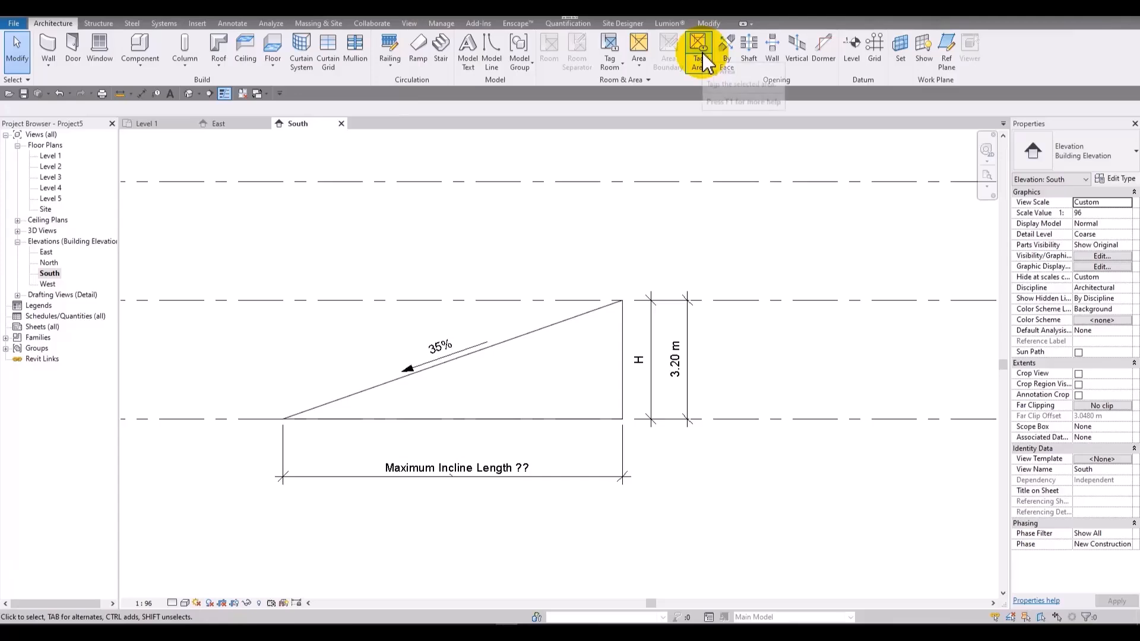
click(50, 156)
double_click(50, 156)
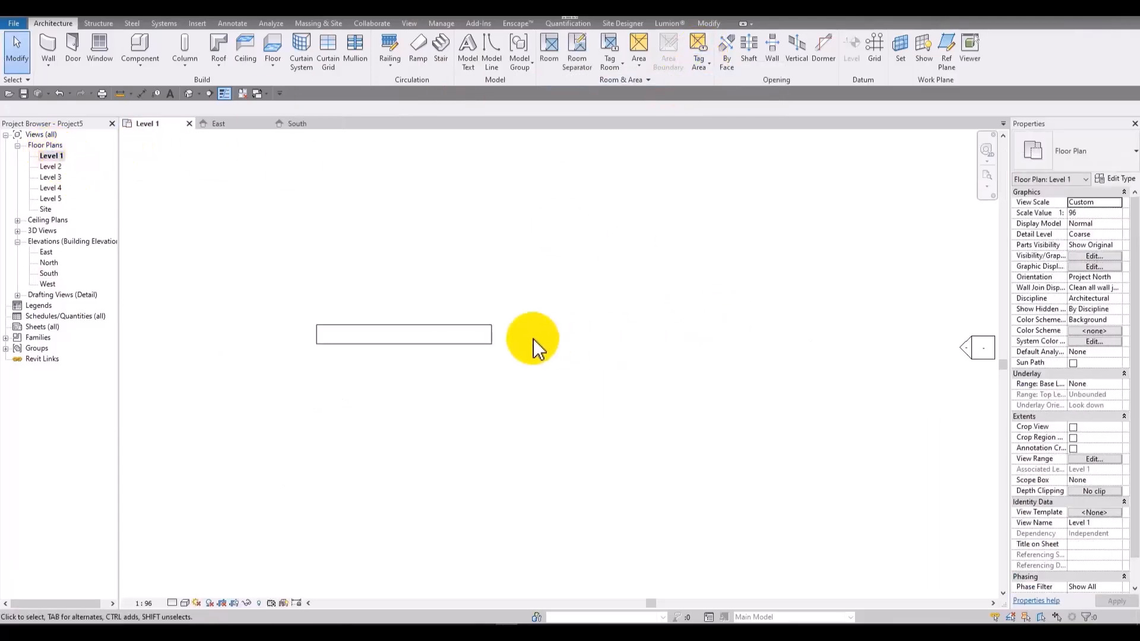
scroll(363, 333, down, 1)
middle_drag(363, 333, 373, 374)
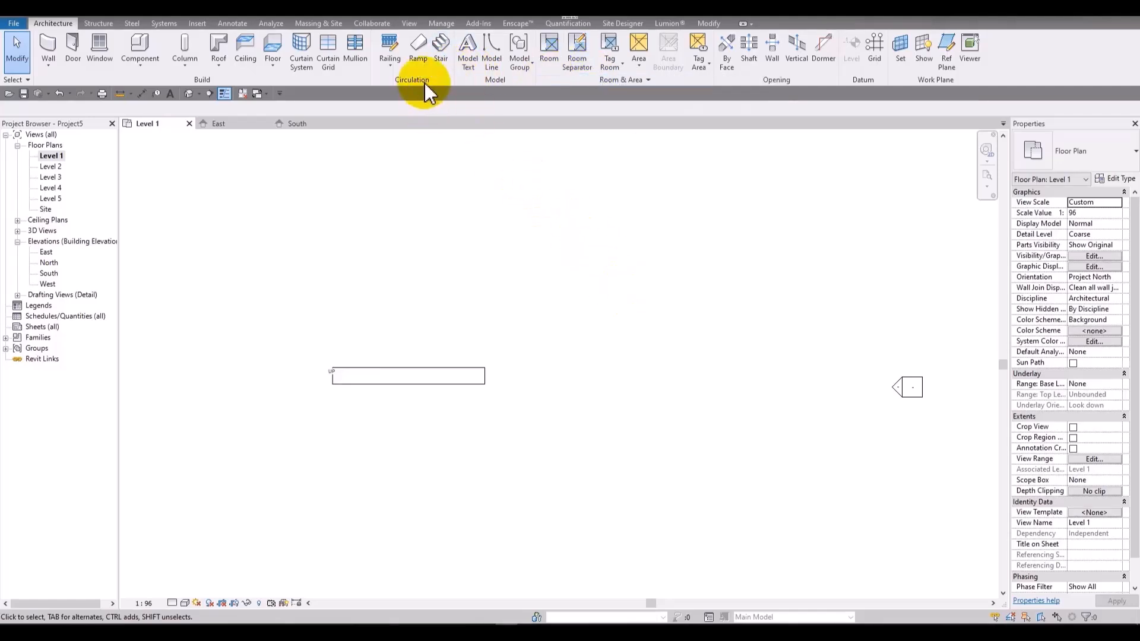
click(418, 69)
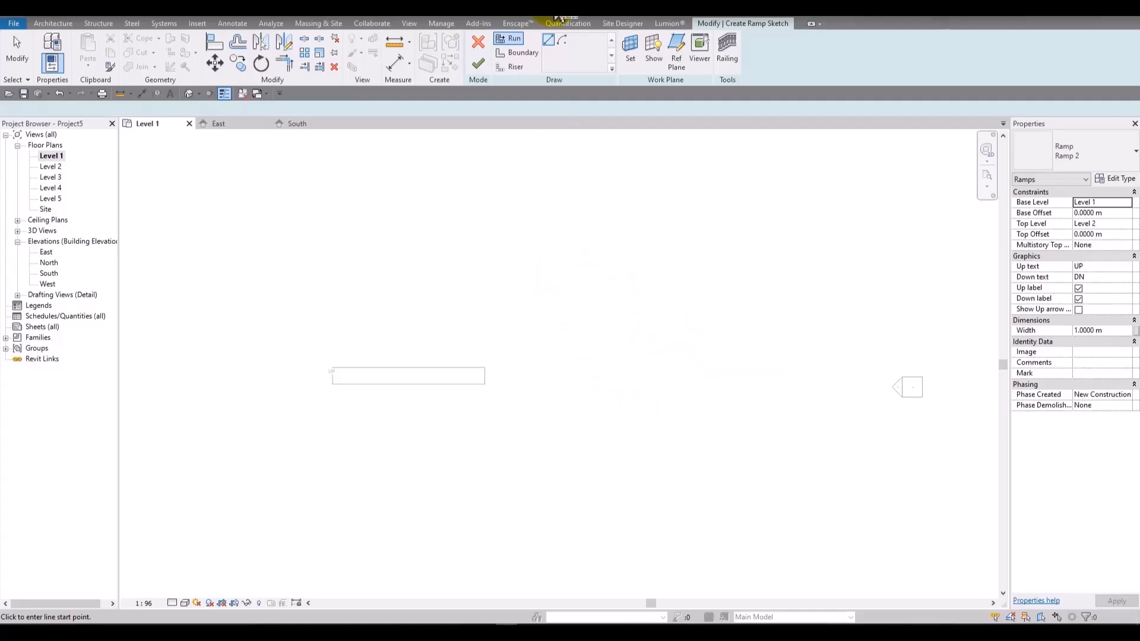
click(651, 404)
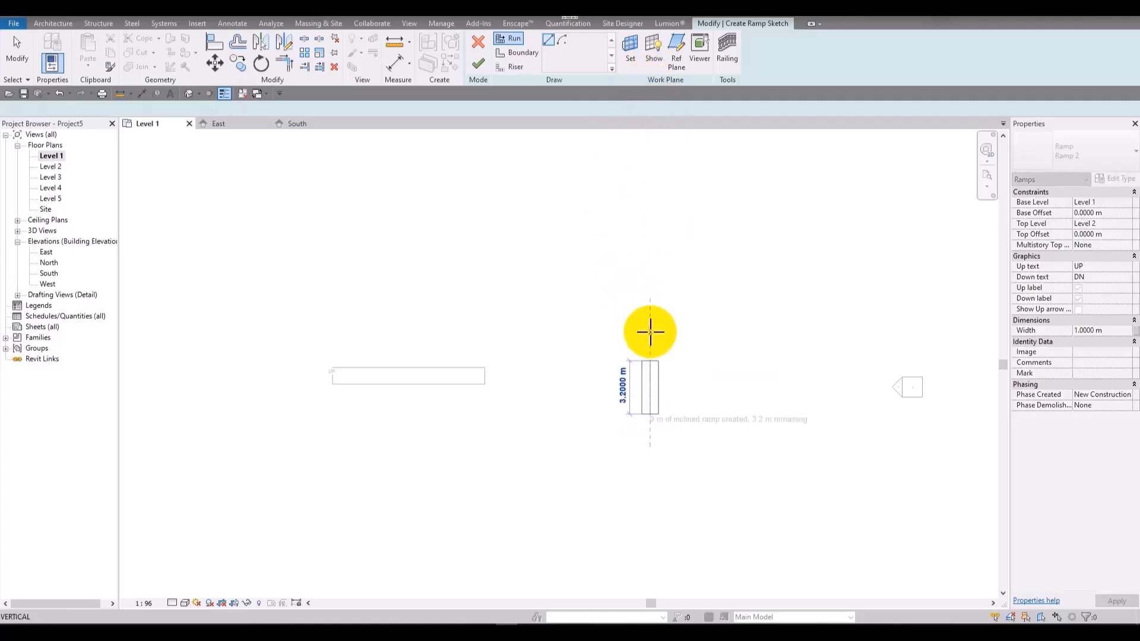
click(651, 347)
middle_drag(858, 323, 760, 253)
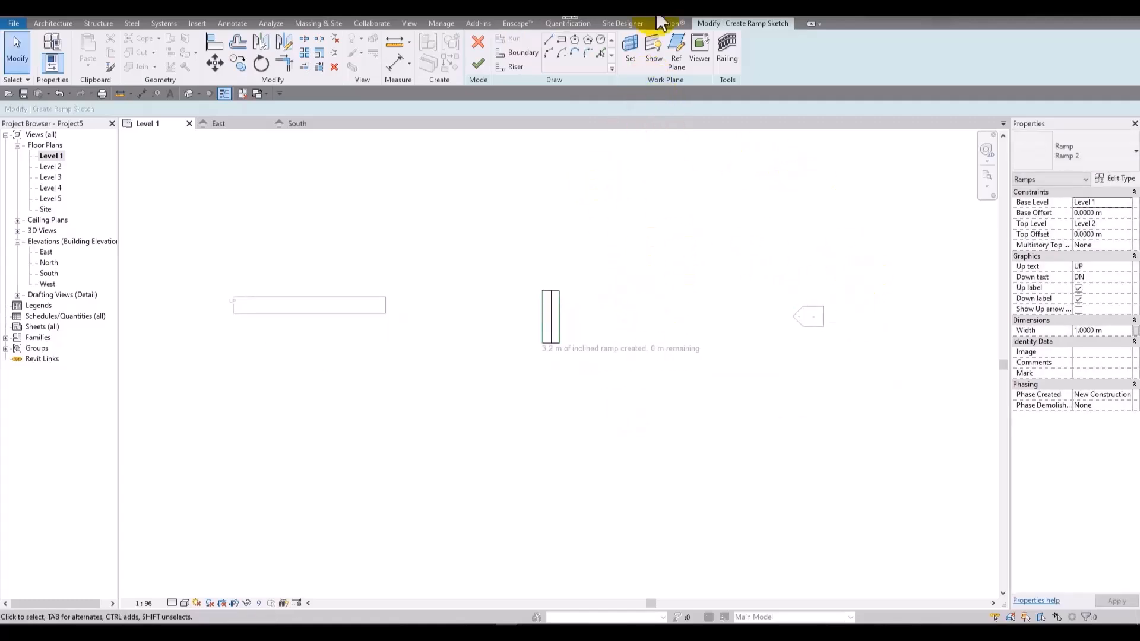
click(487, 63)
- Display the straight ramp in the 3D view with the Shaded visual style
click(189, 93)
scroll(650, 423, up, 5)
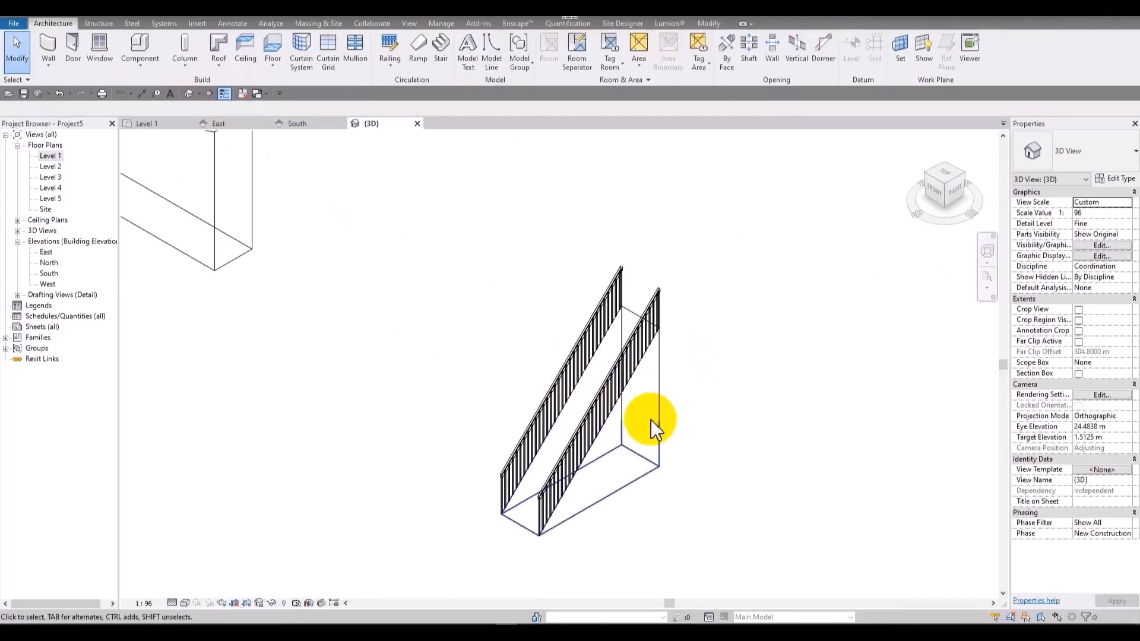
click(185, 603)
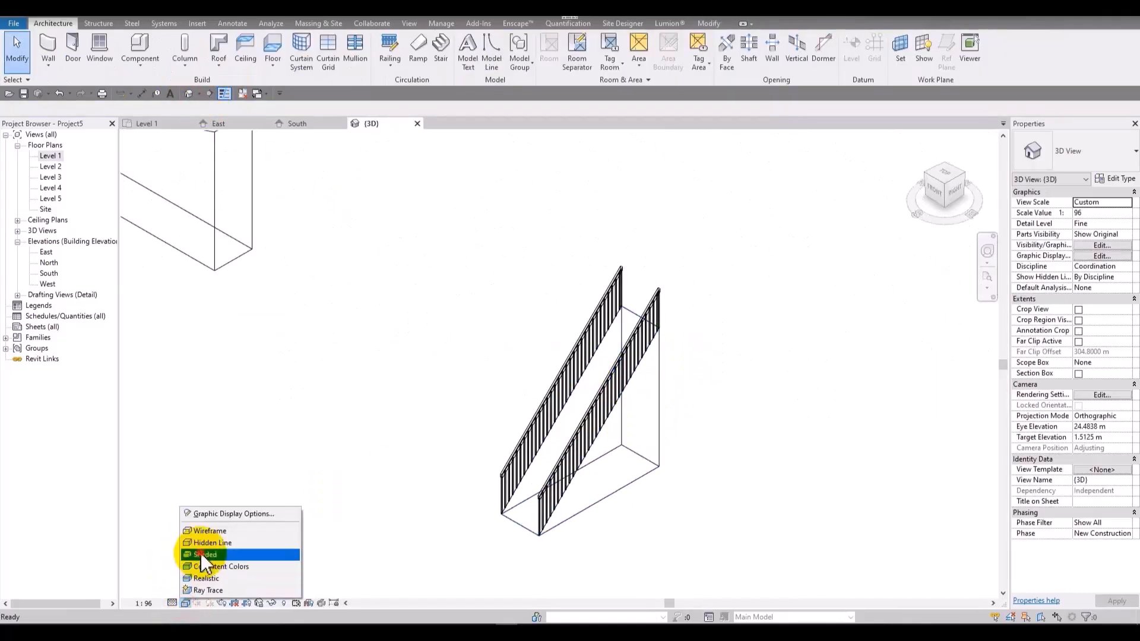
click(205, 566)
- Create a curved ramp beside the straight one in the Level 1 plan, with a radius of about 1.6 m and a sweep of about 109°
double_click(50, 156)
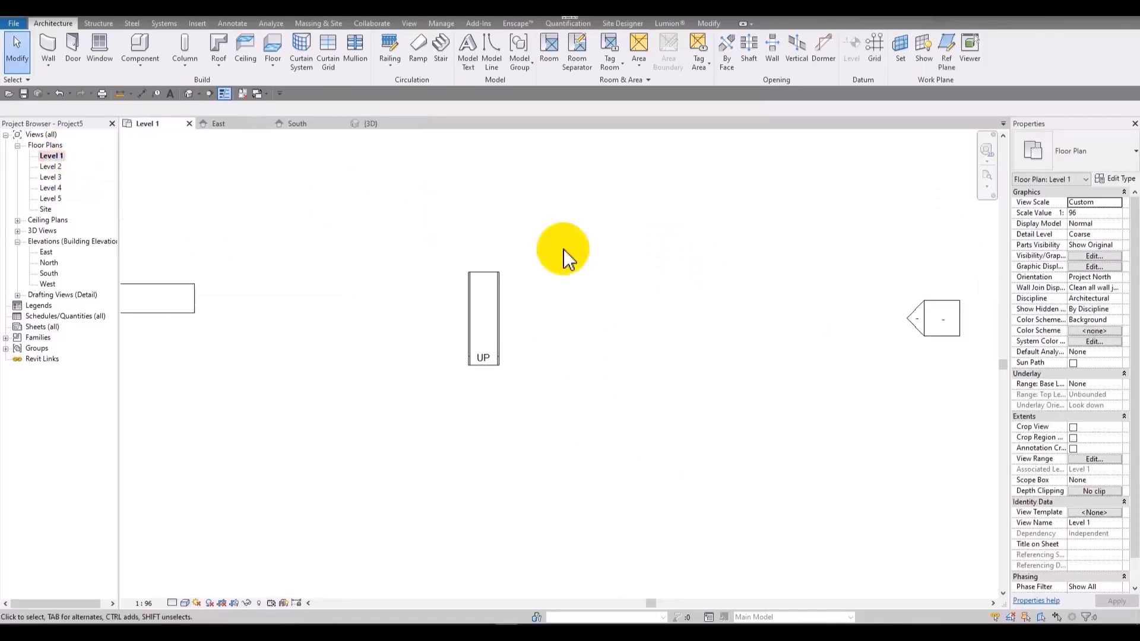
click(418, 47)
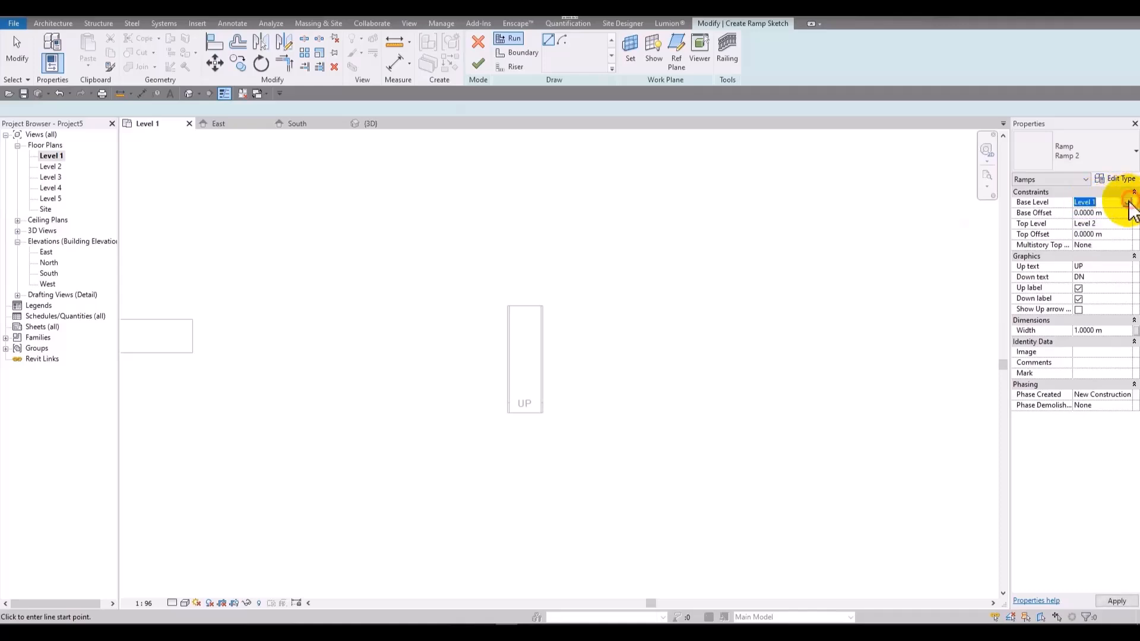
click(1126, 224)
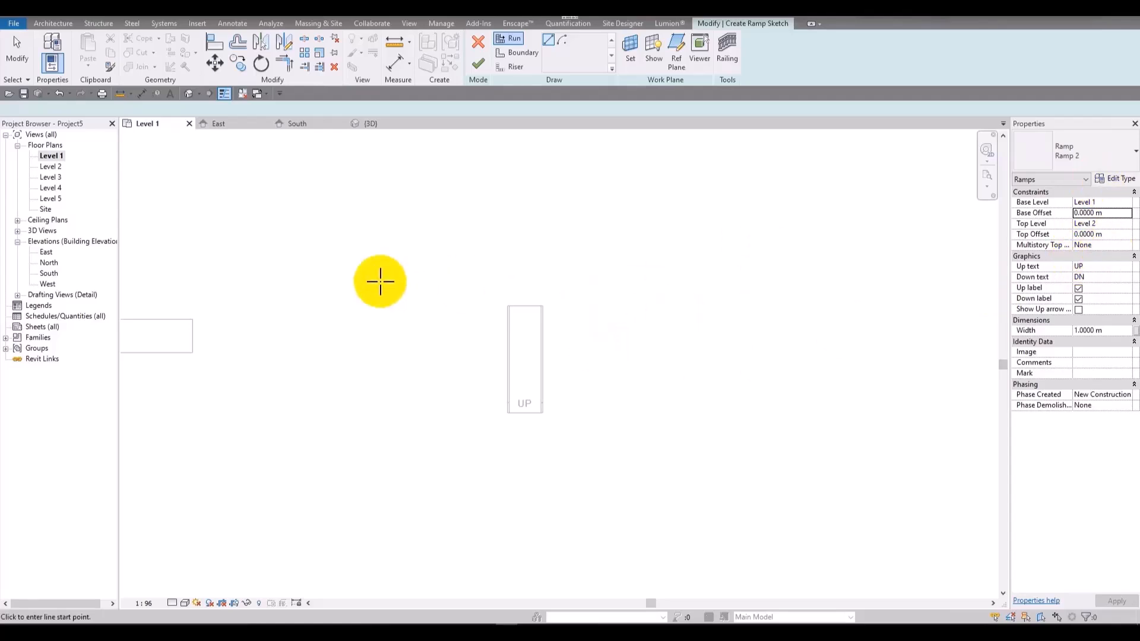
click(562, 51)
click(651, 334)
click(699, 309)
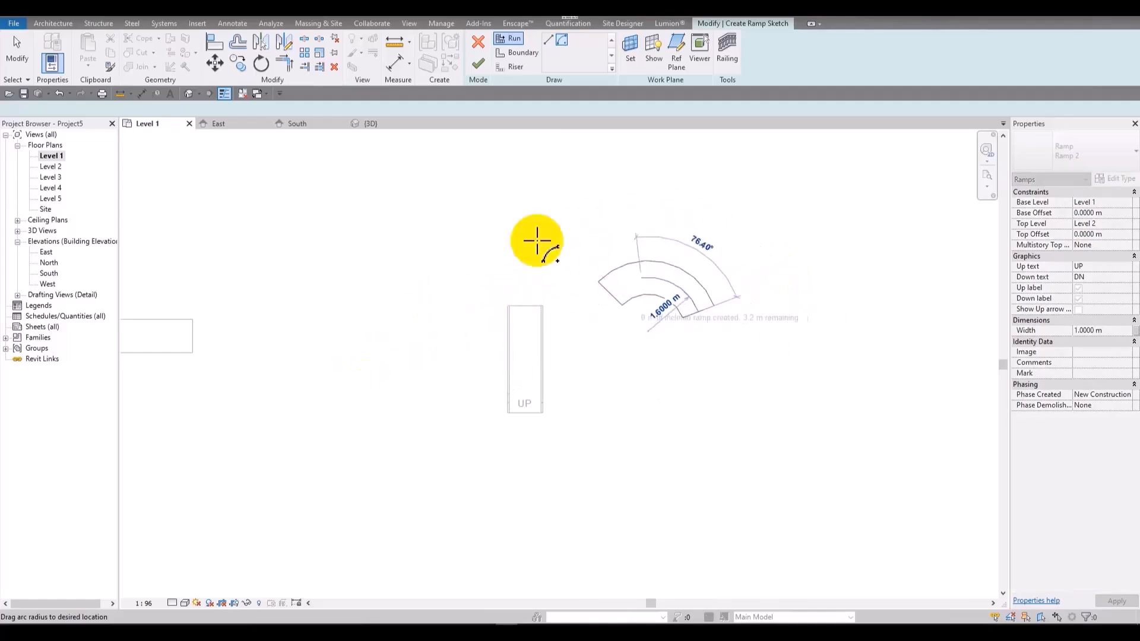
click(279, 292)
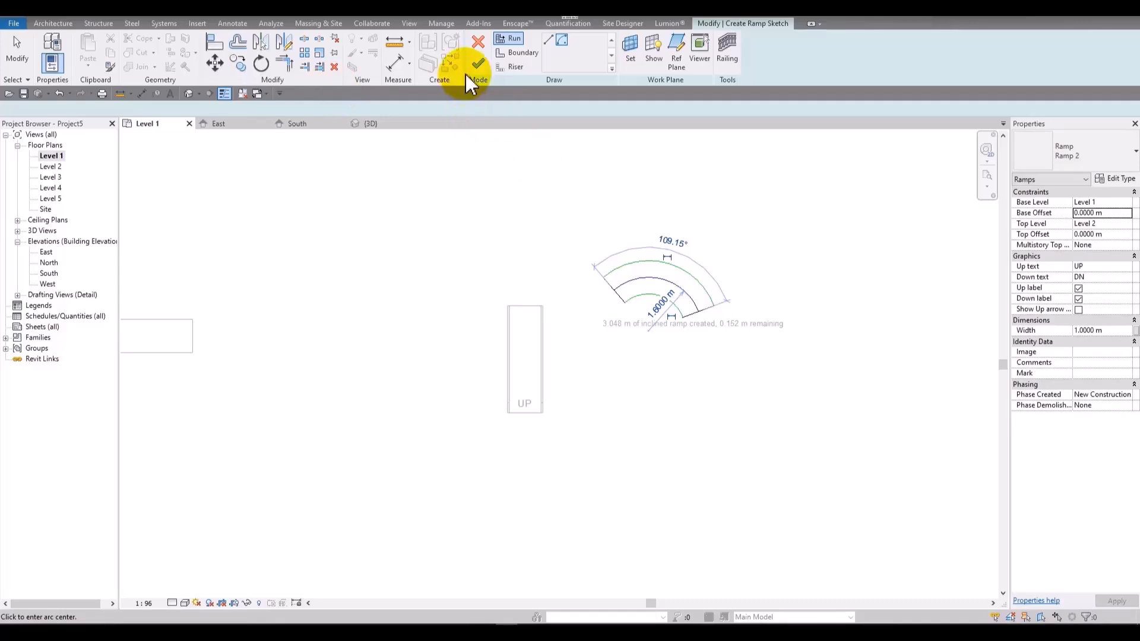
click(478, 63)
- Examine the curved ramp in the 3D view and compare it with its outline in the Level 1 plan
click(188, 94)
shift+middle_drag(533, 341, 493, 439)
scroll(484, 380, up, 3)
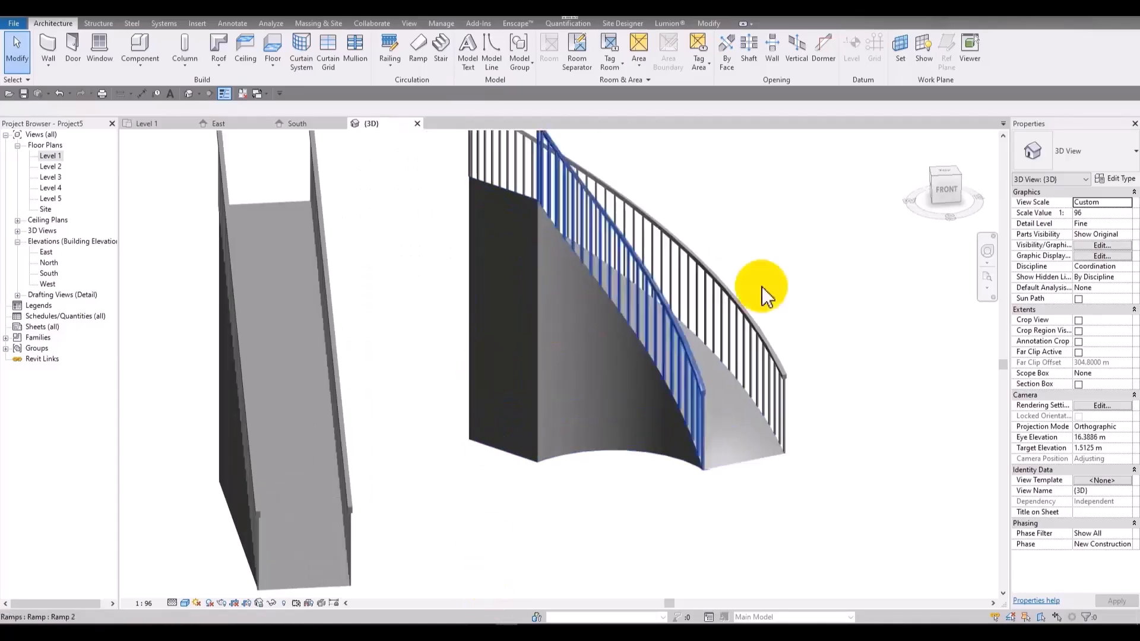
click(537, 333)
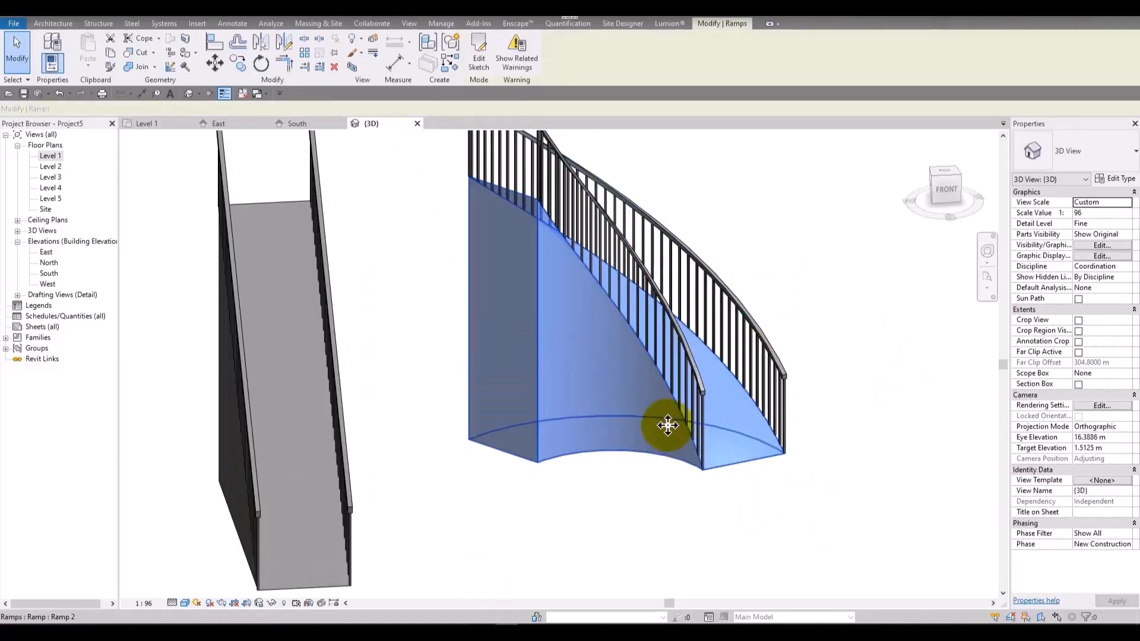
scroll(675, 529, down, 4)
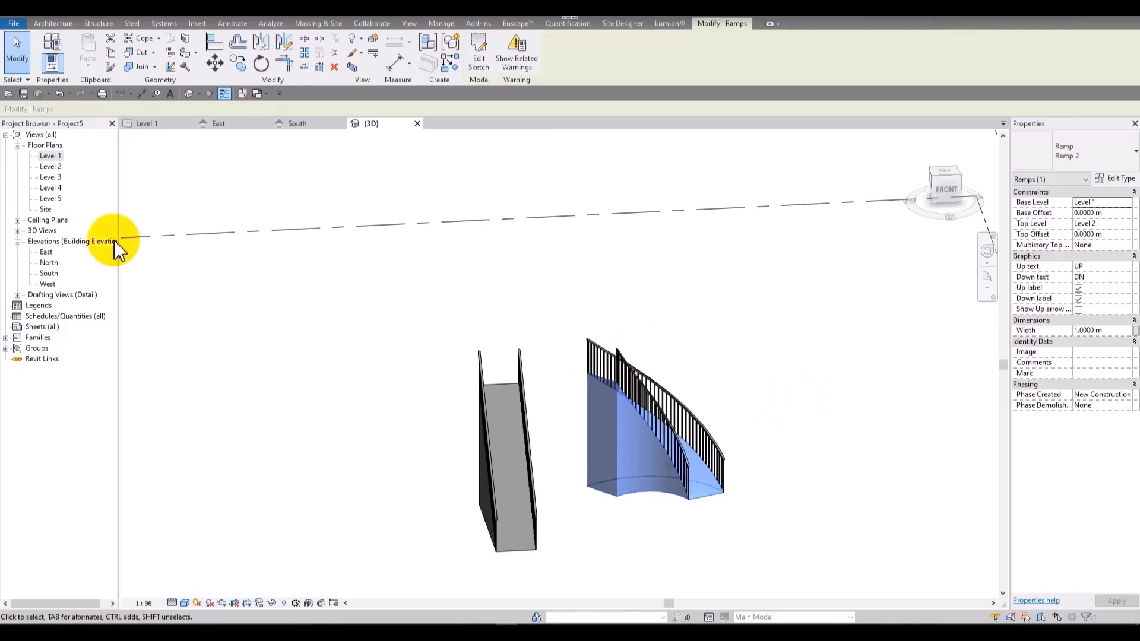
double_click(52, 156)
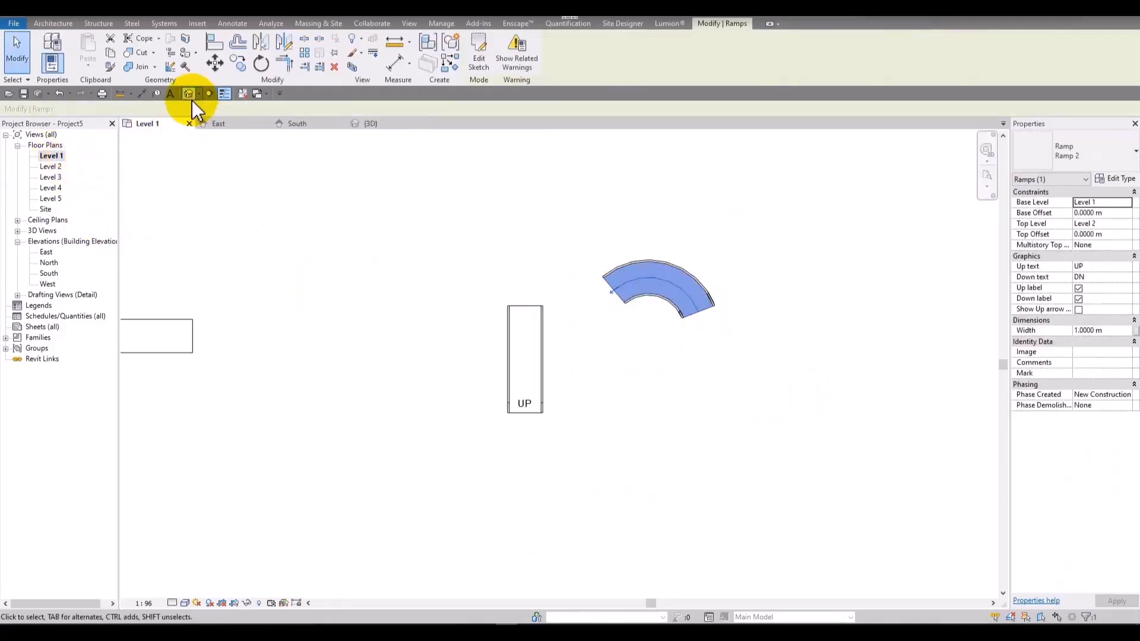
click(368, 123)
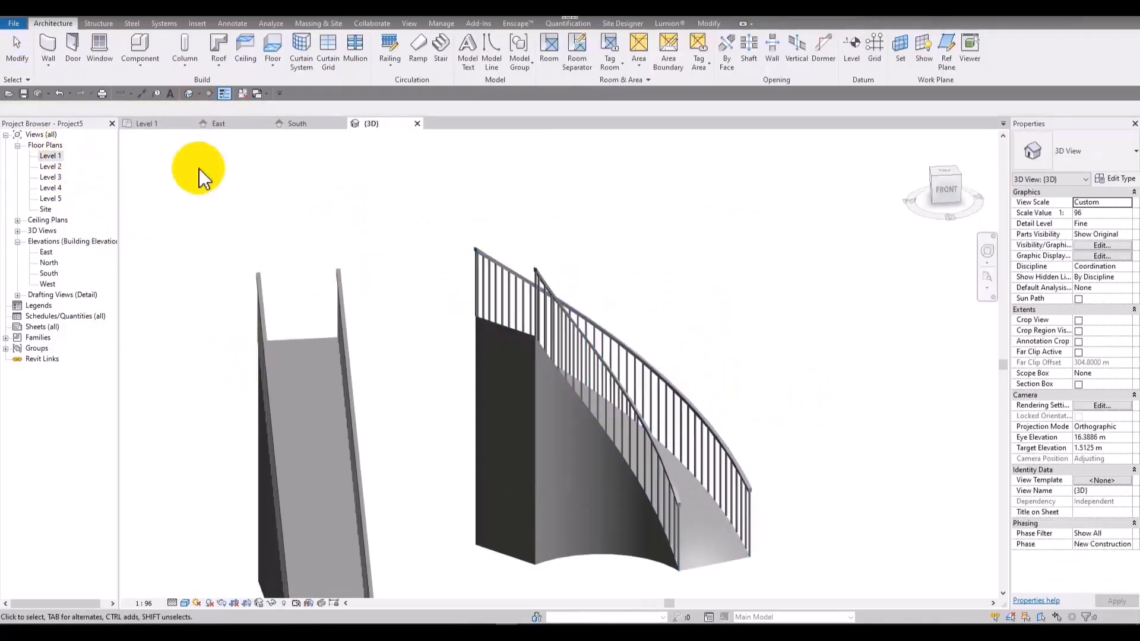
- Start another ramp in the Level 1 plan and sketch a rectangular boundary about 3.3 m long on the straight ramp's left side
double_click(50, 155)
click(416, 47)
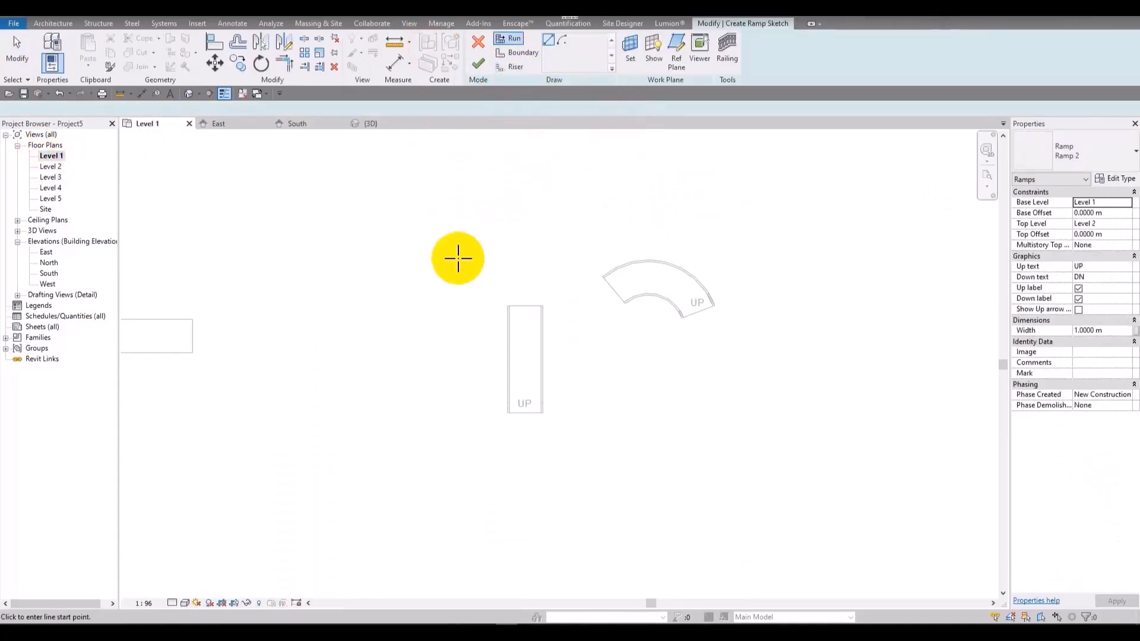
middle_drag(621, 338, 488, 273)
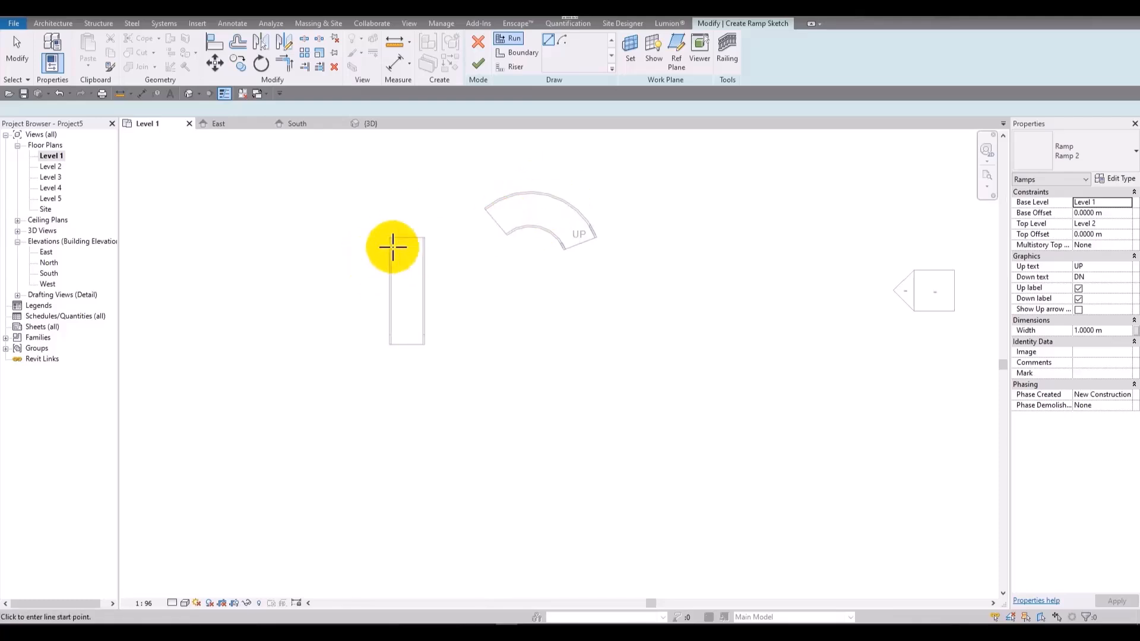
scroll(425, 235, up, 2)
scroll(673, 249, down, 3)
middle_drag(559, 318, 628, 212)
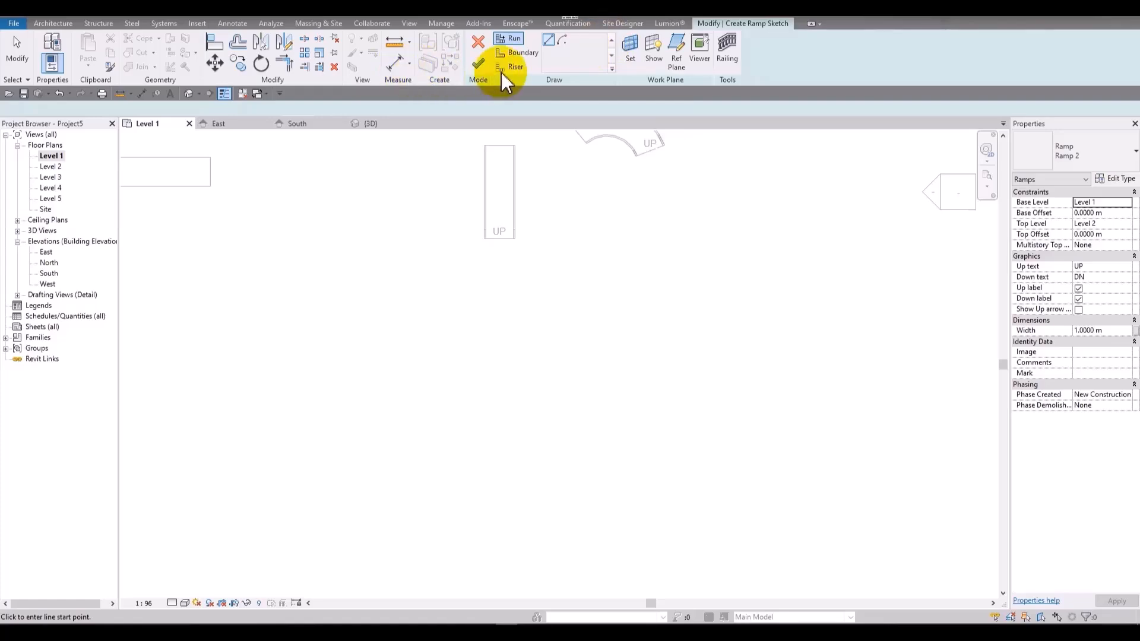
click(522, 53)
scroll(645, 336, up, 2)
scroll(386, 178, up, 2)
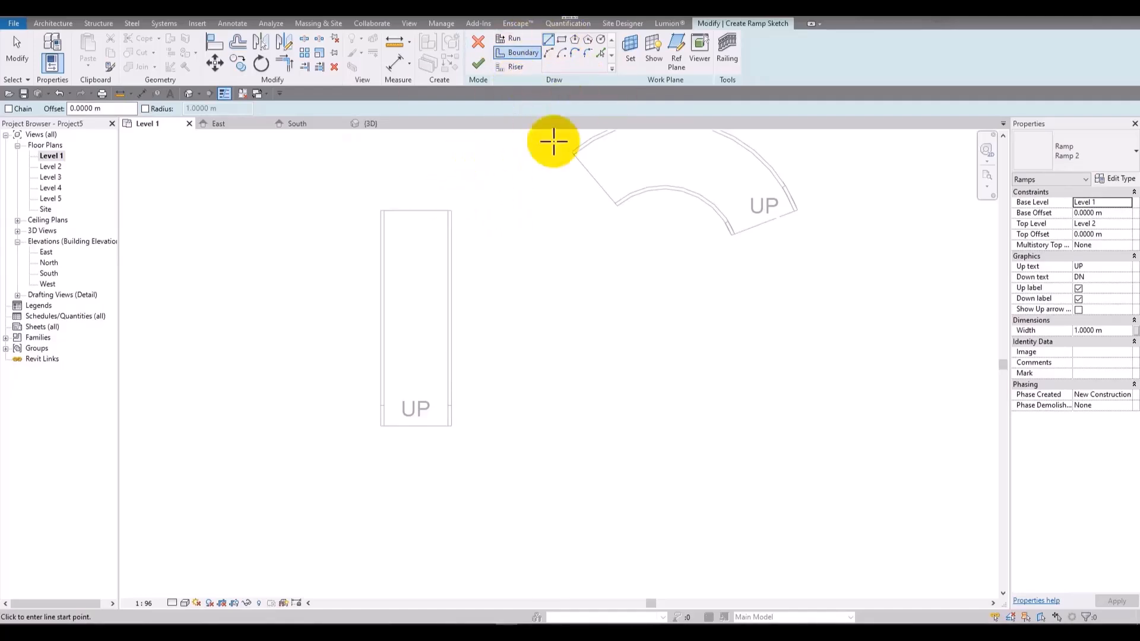
scroll(415, 232, up, 4)
middle_drag(459, 211, 545, 170)
scroll(545, 170, down, 3)
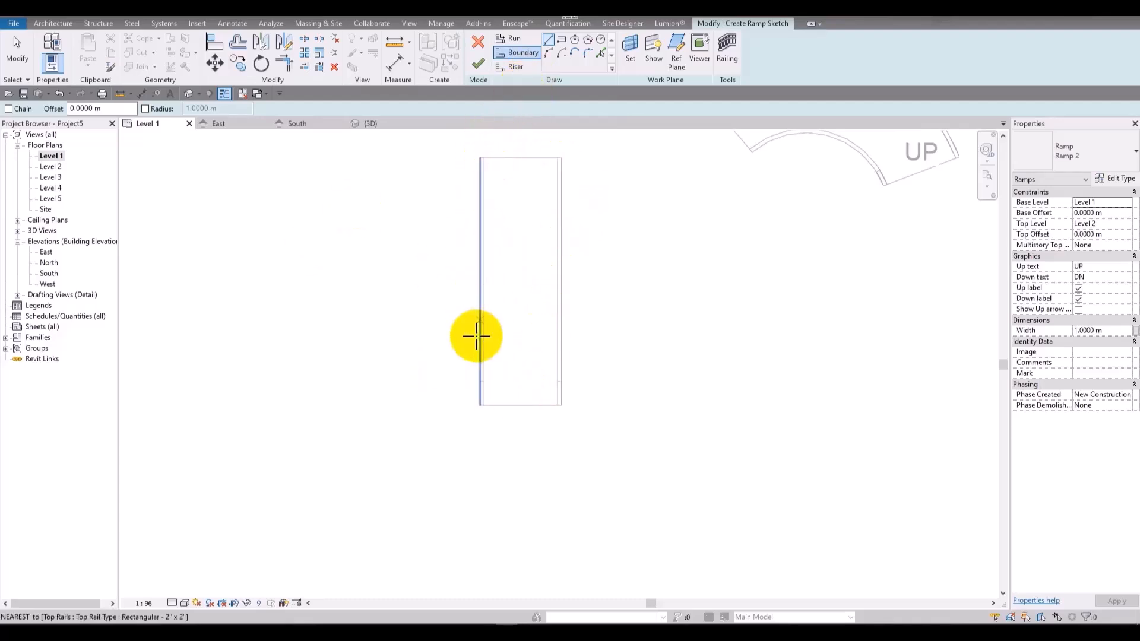
scroll(594, 364, down, 2)
middle_drag(651, 376, 519, 311)
mouse_move(441, 195)
middle_down()
mouse_move(707, 216)
mouse_move(758, 183)
mouse_move(772, 316)
mouse_move(694, 278)
middle_up()
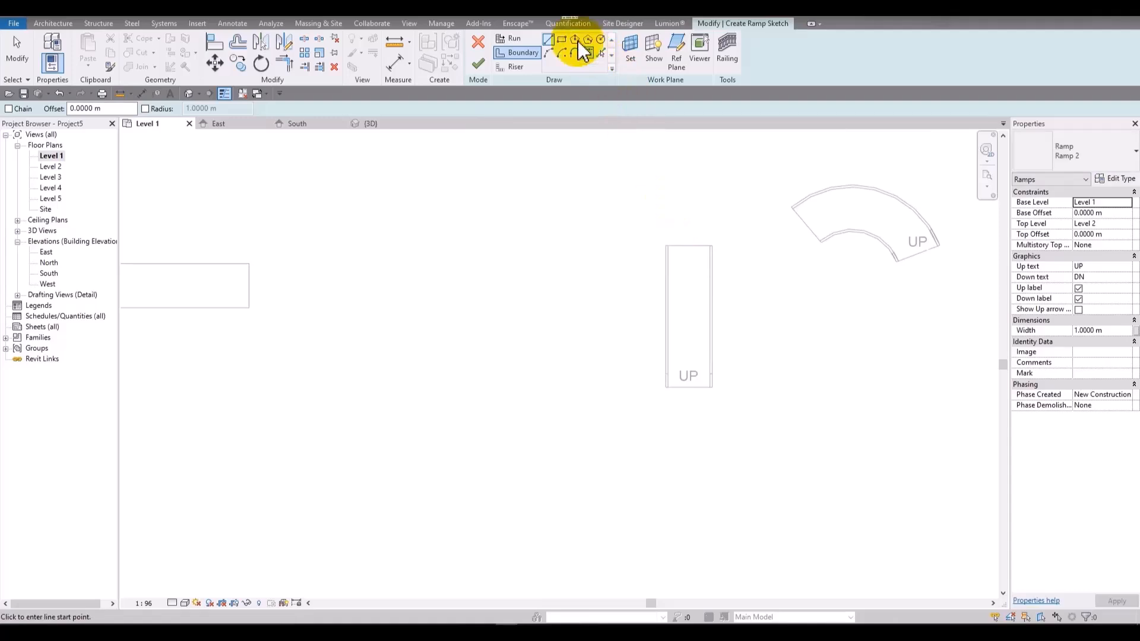
click(635, 248)
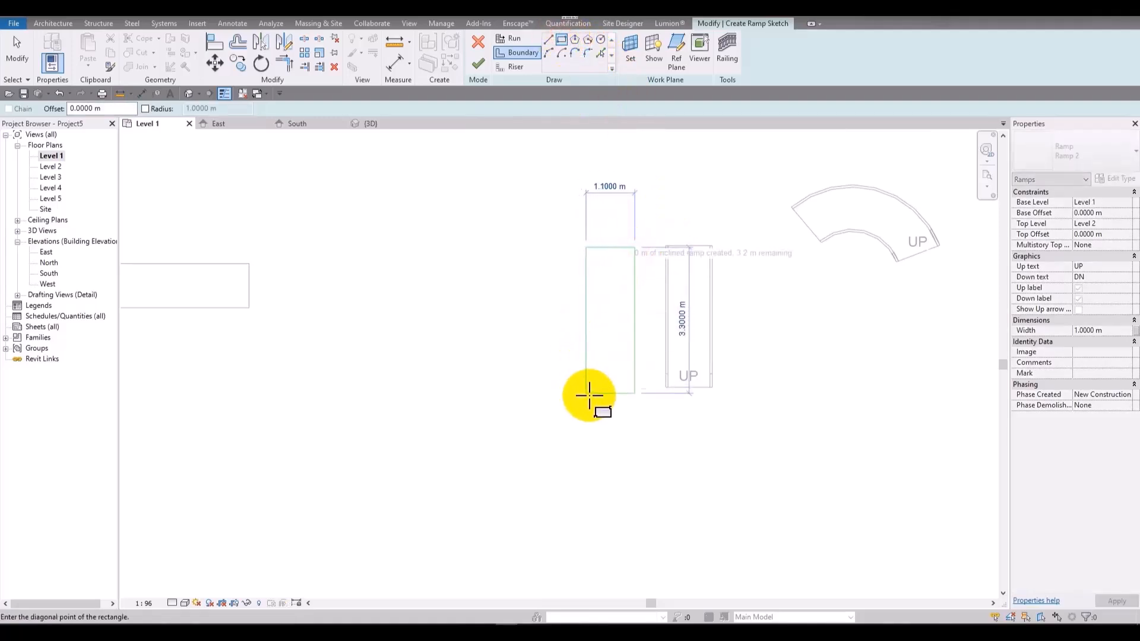
click(597, 392)
key(Escape)
- Delete the two short horizontal edges of the rectangular boundary sketch
scroll(661, 285, up, 2)
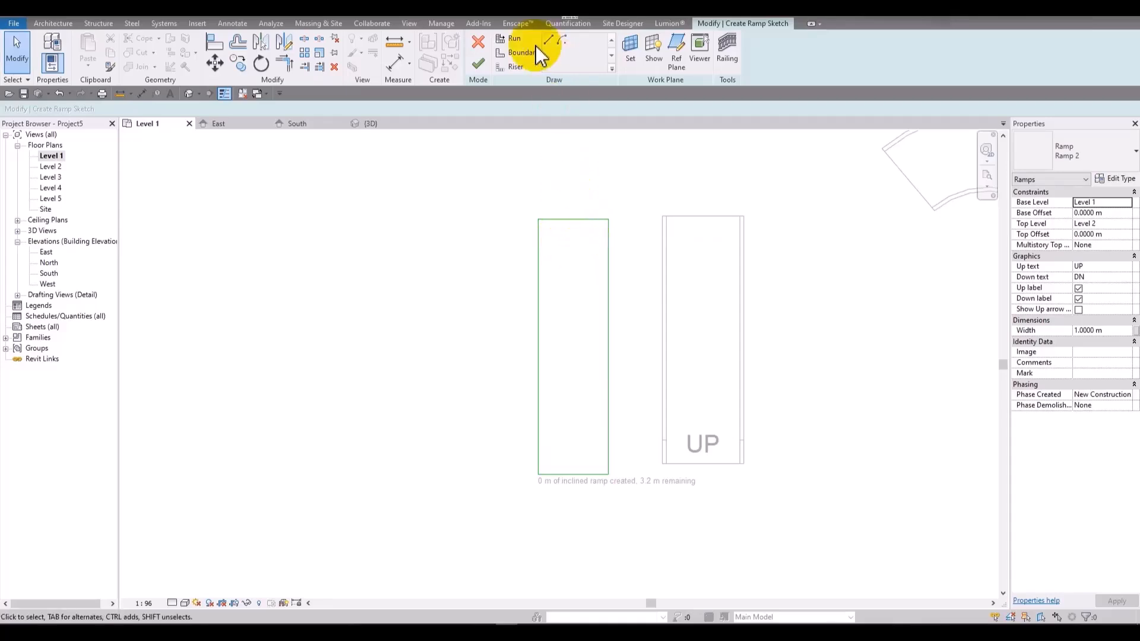
drag(595, 180, 569, 510)
key(Delete)
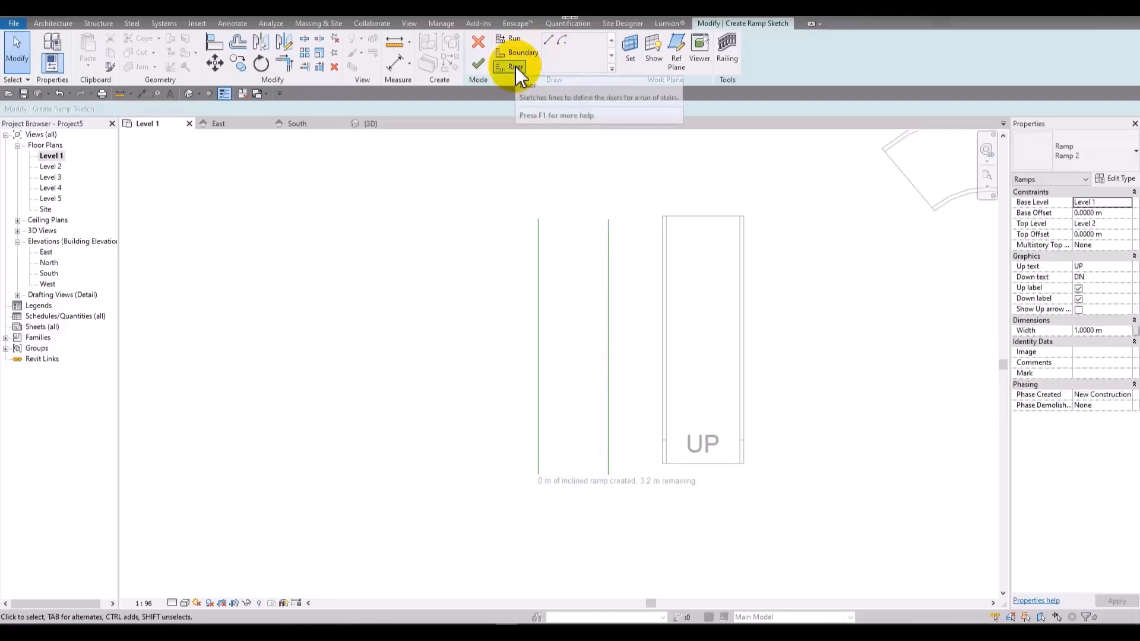
- Draw riser lines across both ends of the two boundary lines and finish the ramp sketch
click(518, 55)
click(515, 66)
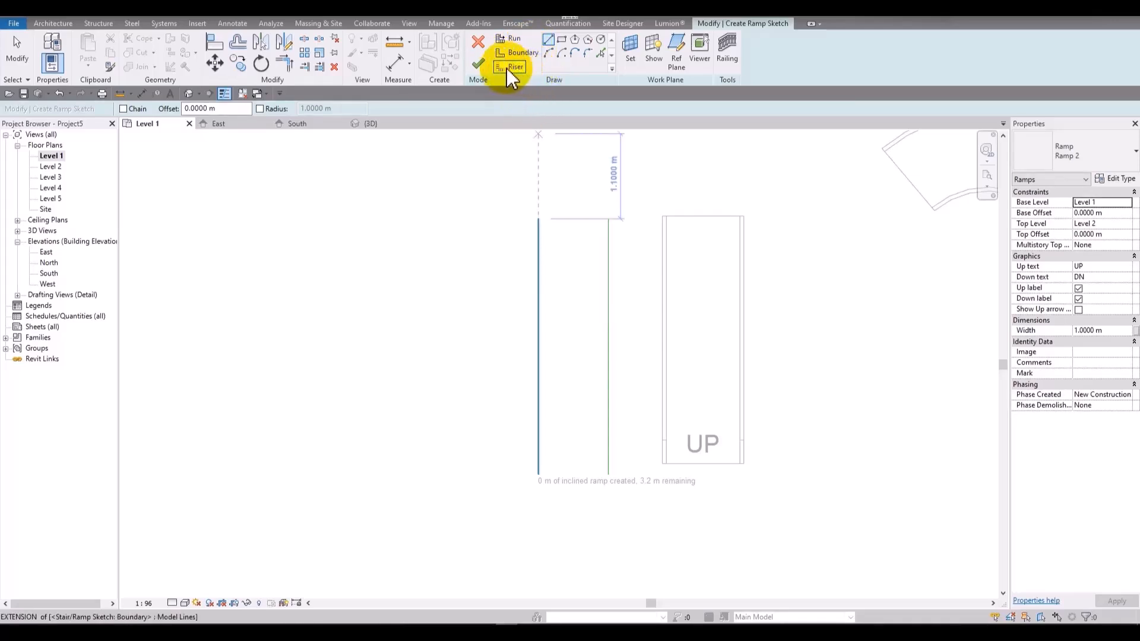
click(539, 217)
click(607, 219)
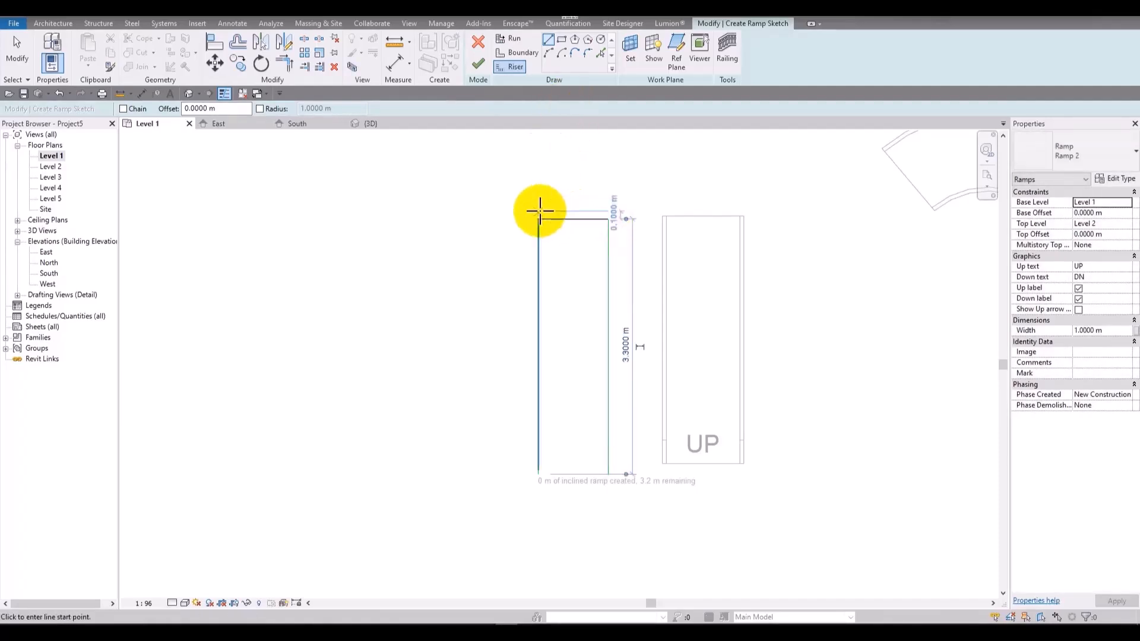
click(538, 475)
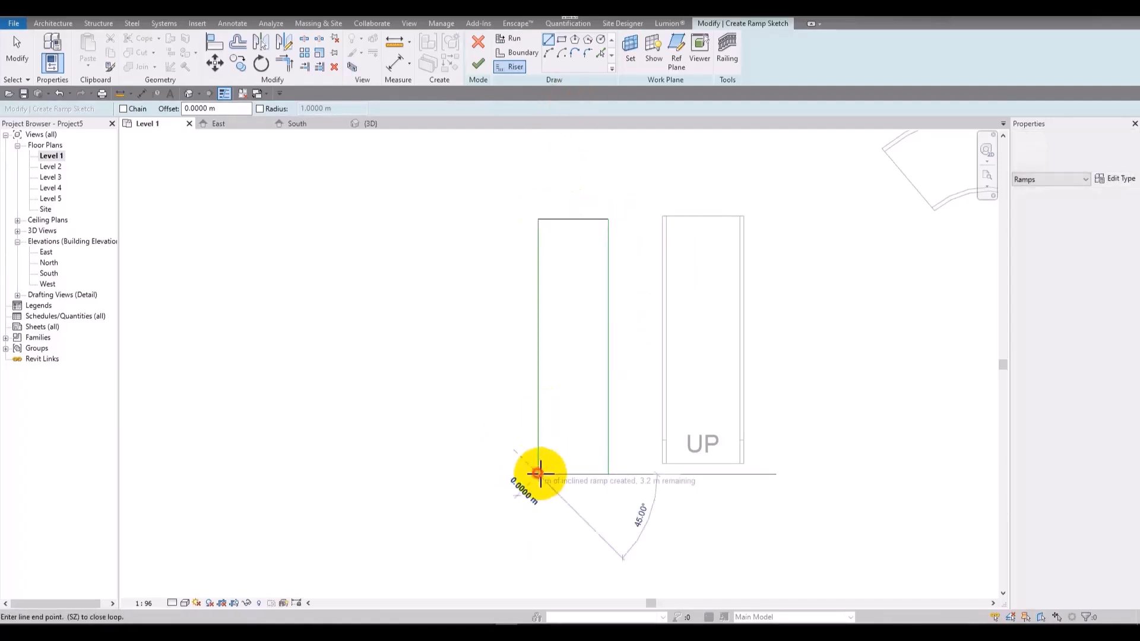
click(607, 474)
click(478, 64)
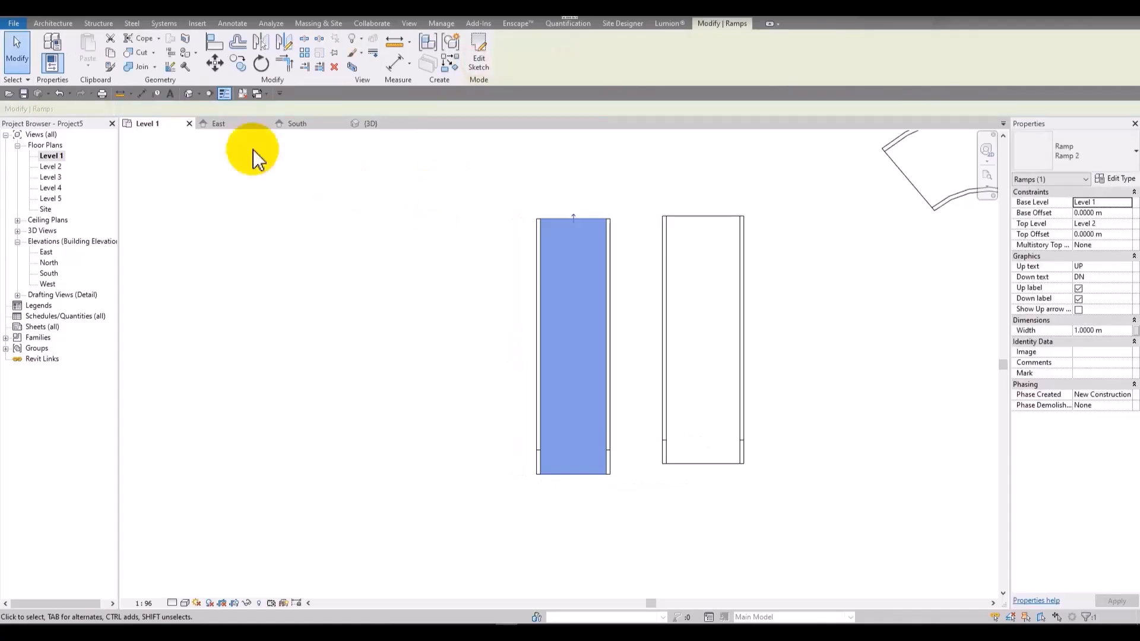
- Inspect the ramp made from boundary and riser lines in the 3D view
click(189, 93)
click(445, 364)
scroll(413, 410, up, 3)
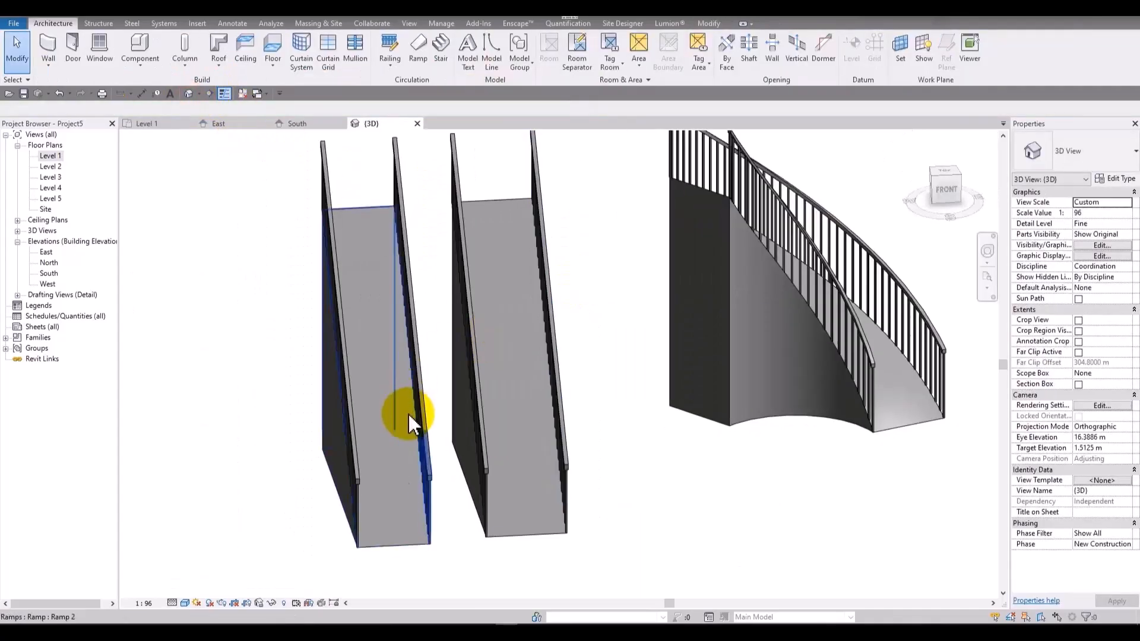
- Review the left ramp's boundary and riser sketch in the Level 1 plan, finish it unchanged, and return to the 3D view
double_click(59, 156)
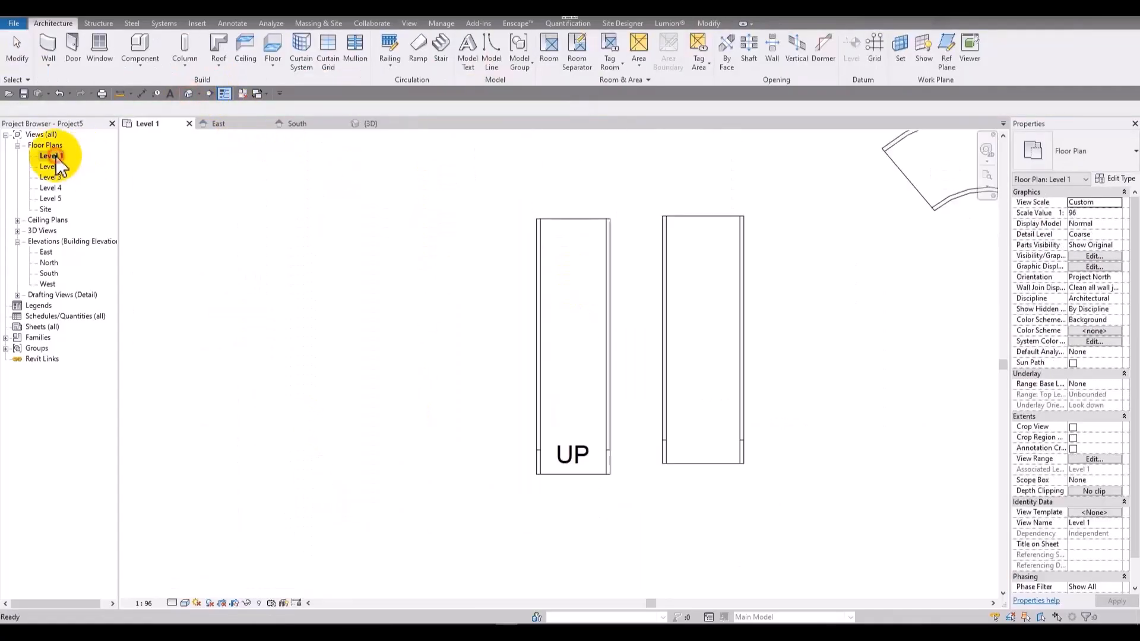
click(570, 274)
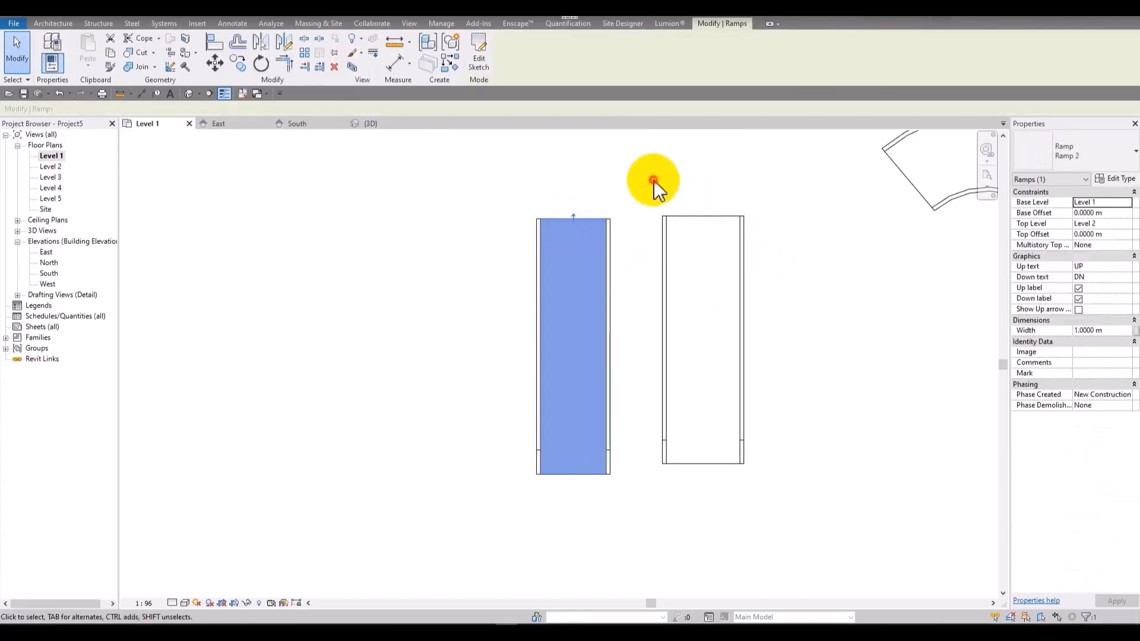
click(570, 182)
click(569, 240)
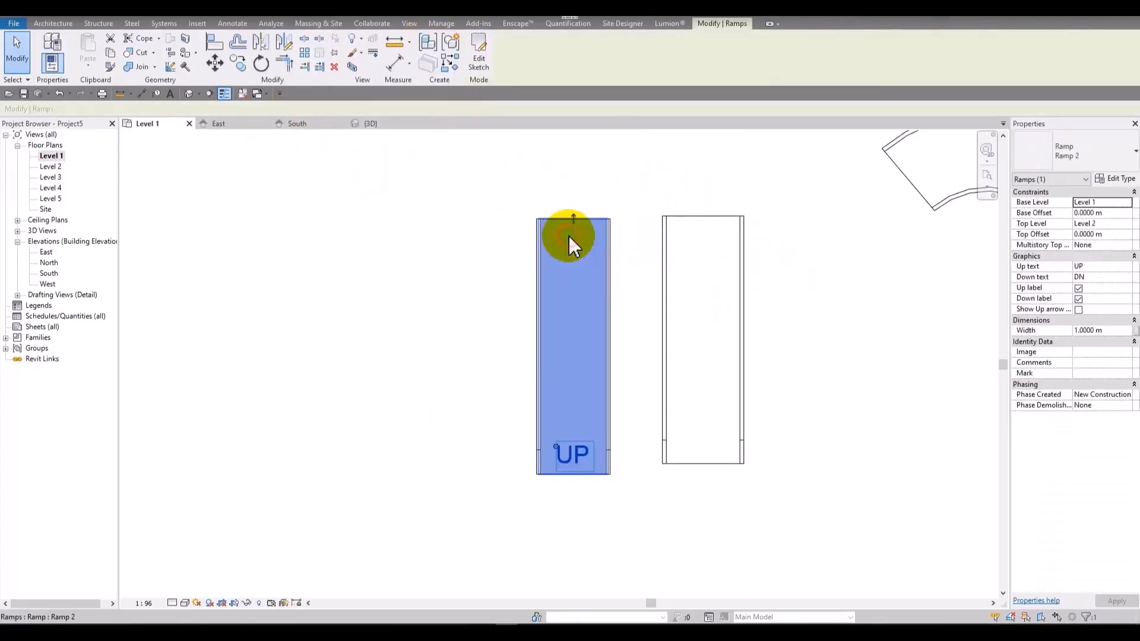
double_click(592, 228)
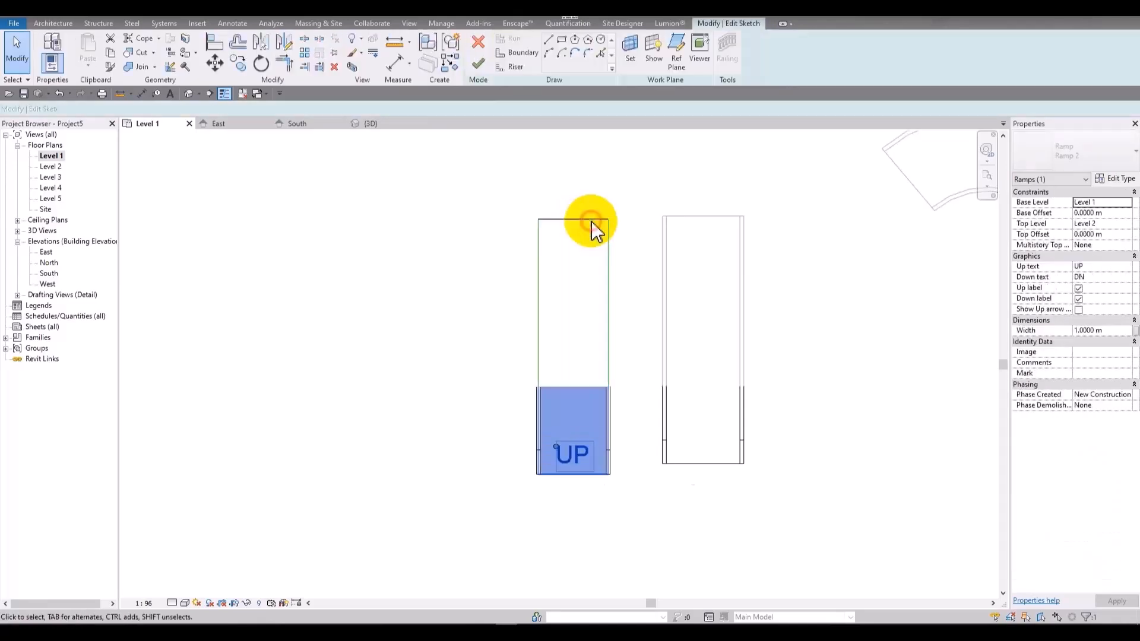
click(484, 64)
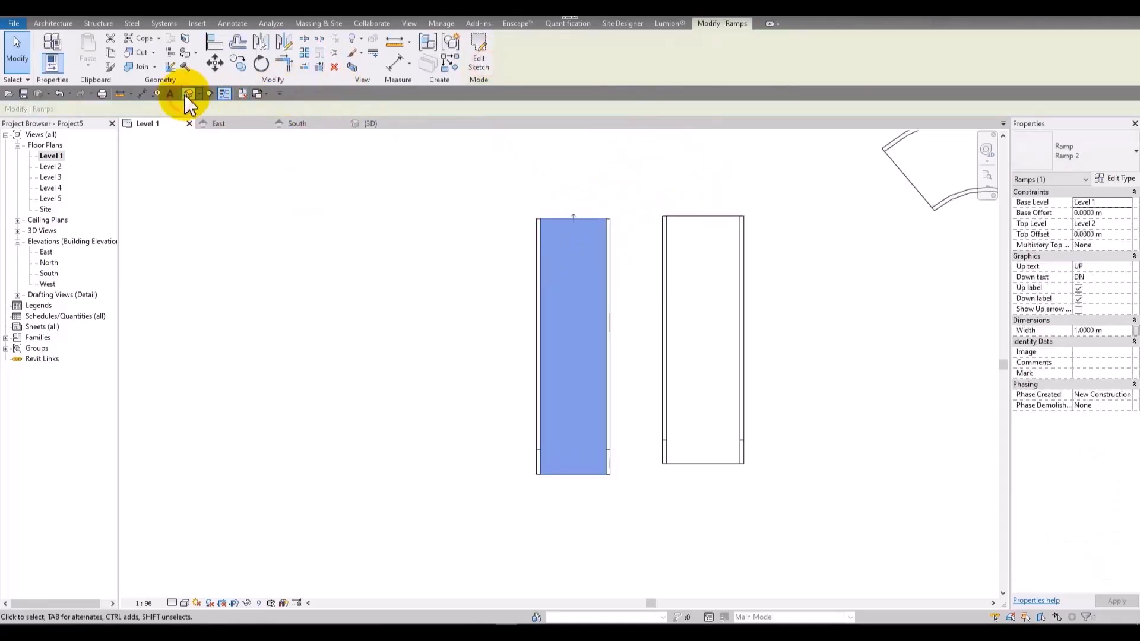
click(188, 94)
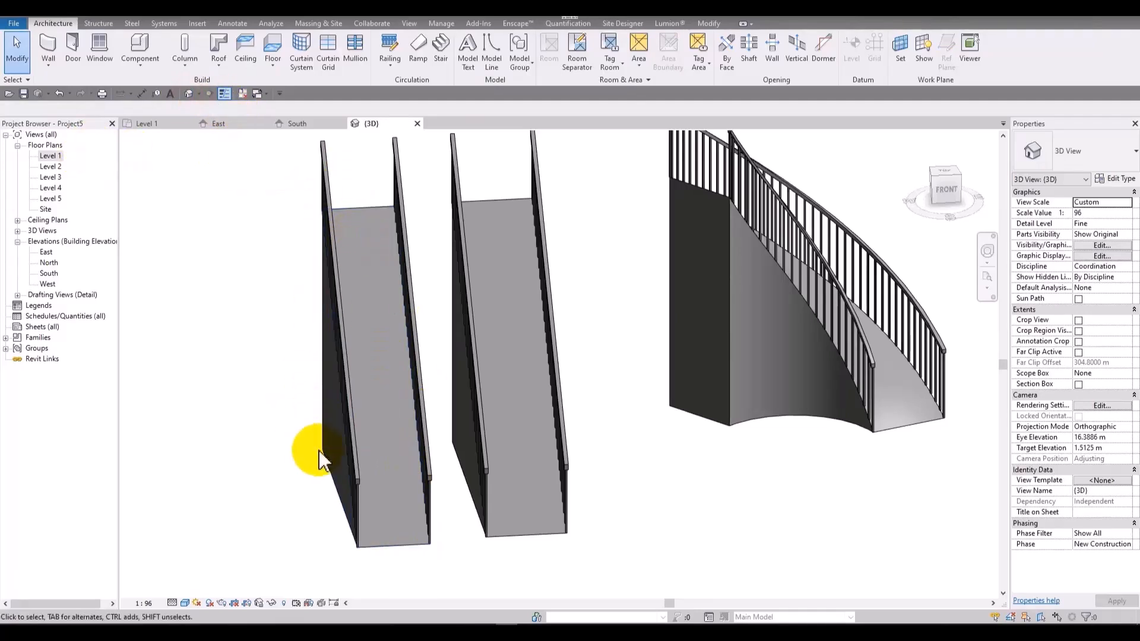
- Flip the up direction of the left sketched ramp in the Level 1 plan and check it in 3D
double_click(50, 157)
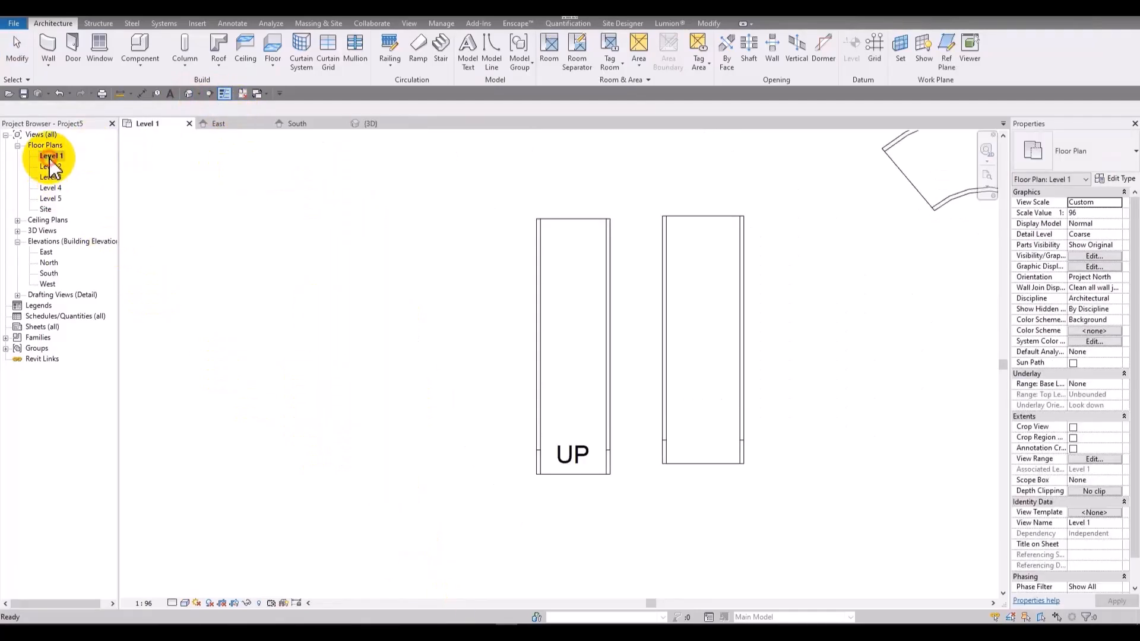
click(570, 219)
middle_drag(578, 216, 554, 213)
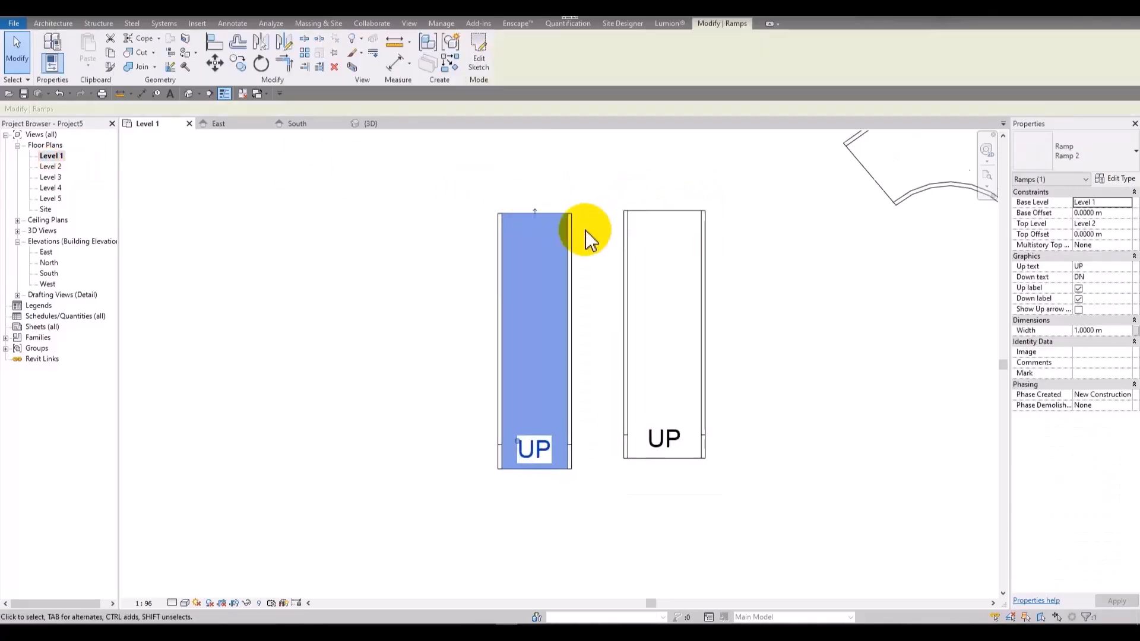
scroll(585, 234, up, 2)
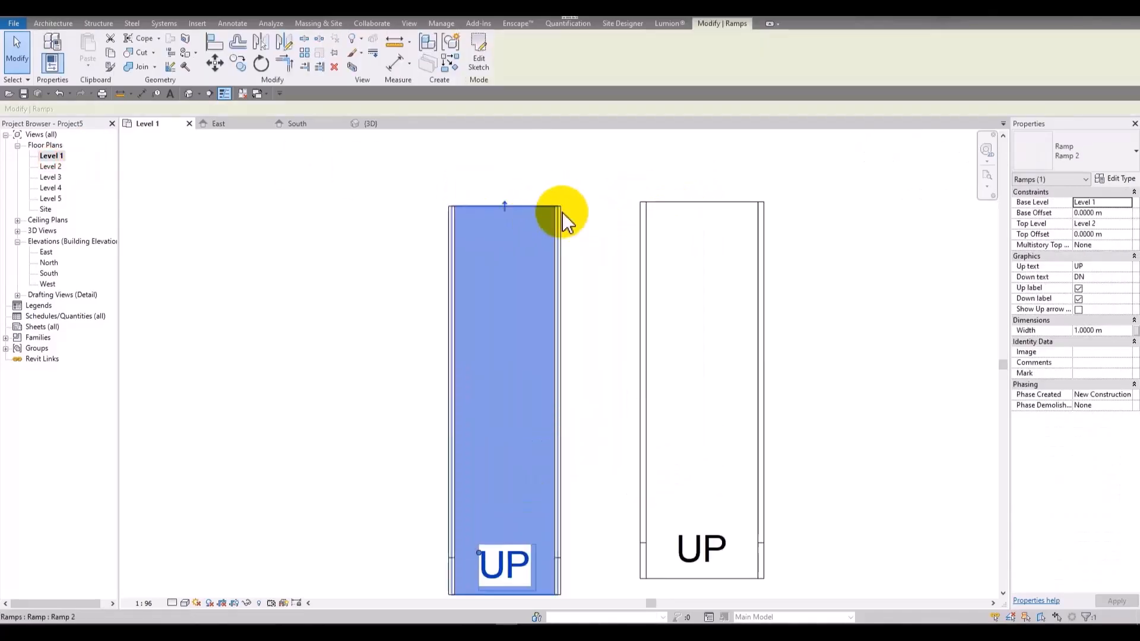
click(504, 206)
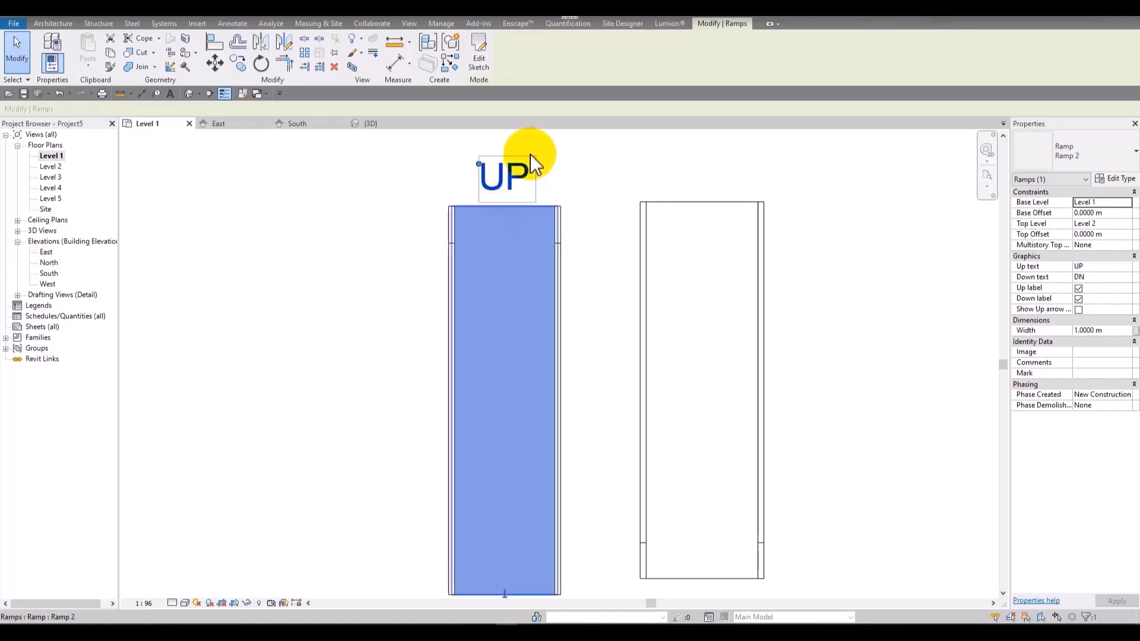
scroll(499, 315, down, 2)
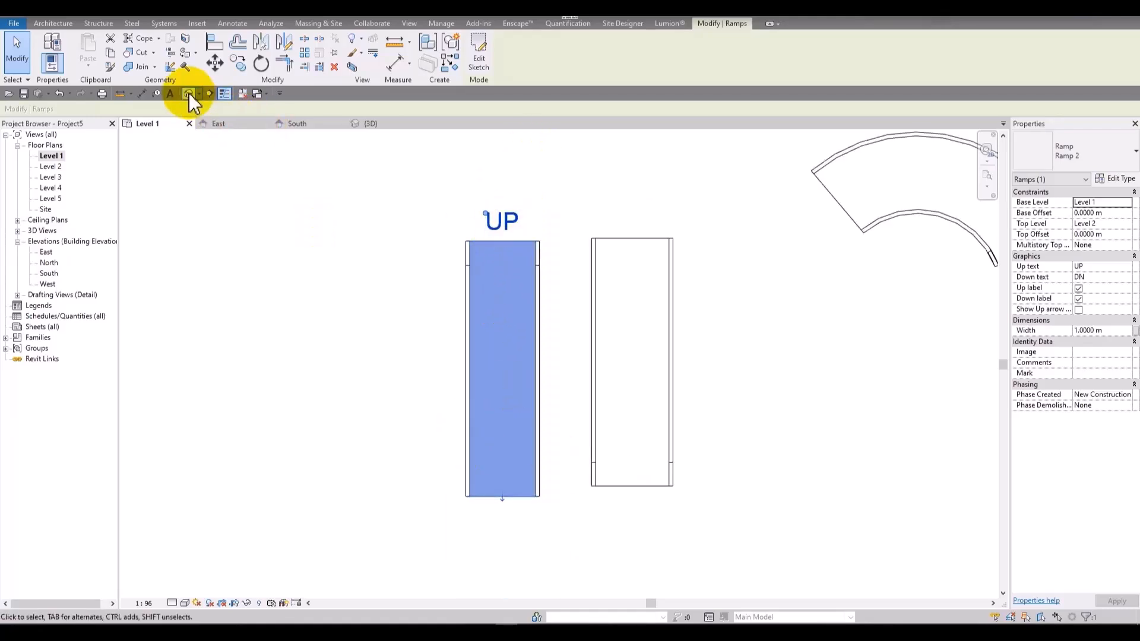
click(188, 93)
- Select the straight-run ramp beside it and flip its up direction in the Level 1 plan
click(497, 239)
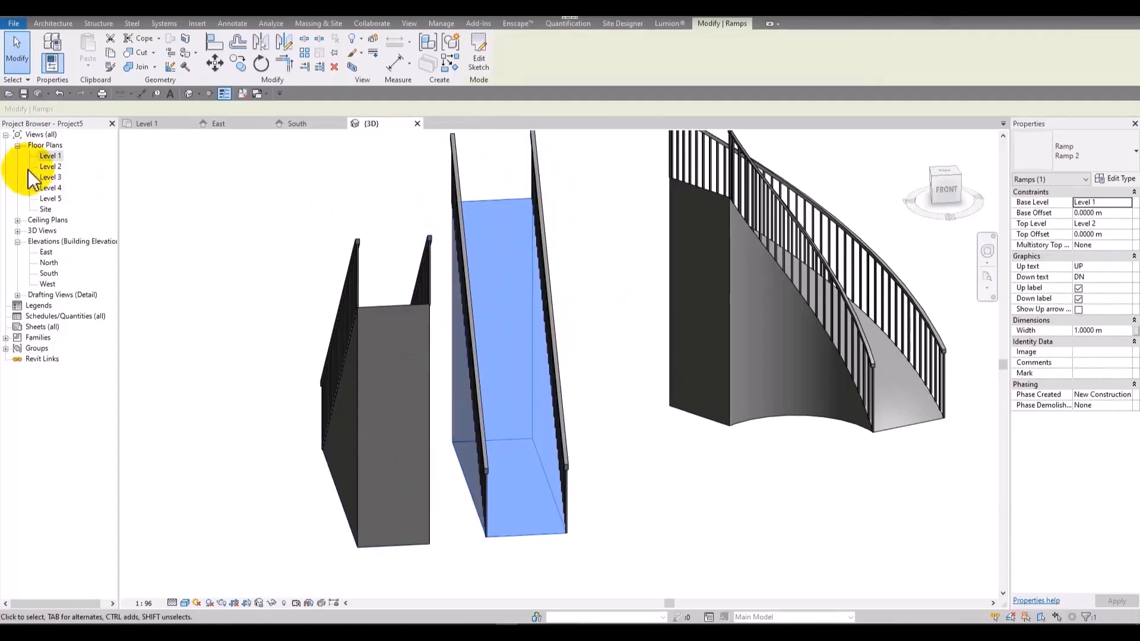
double_click(51, 156)
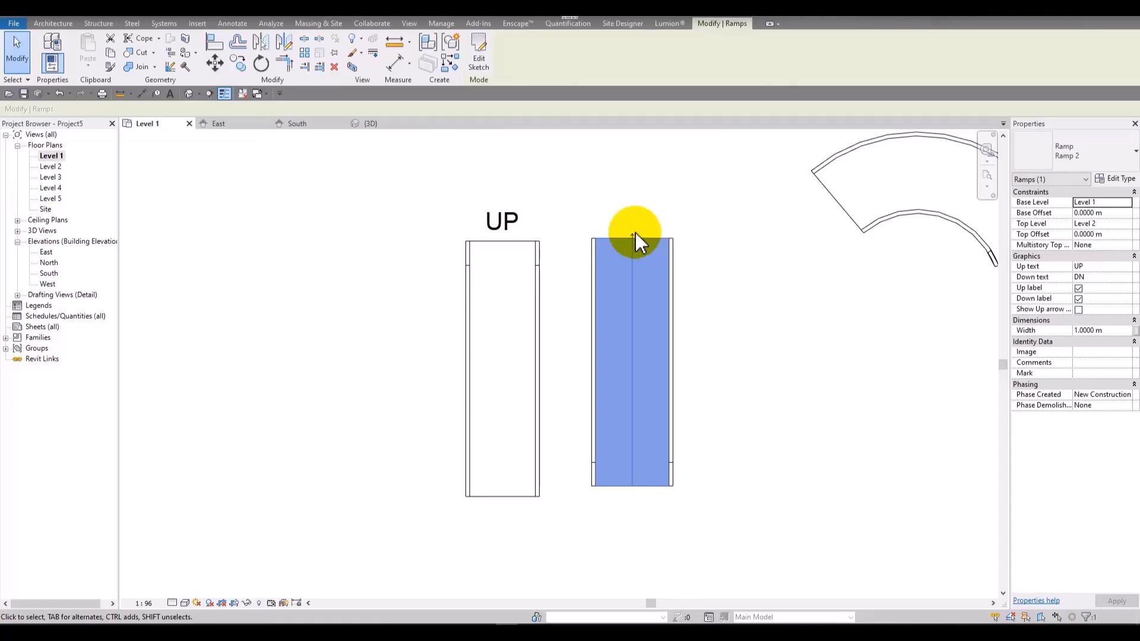
click(632, 233)
click(639, 242)
click(632, 235)
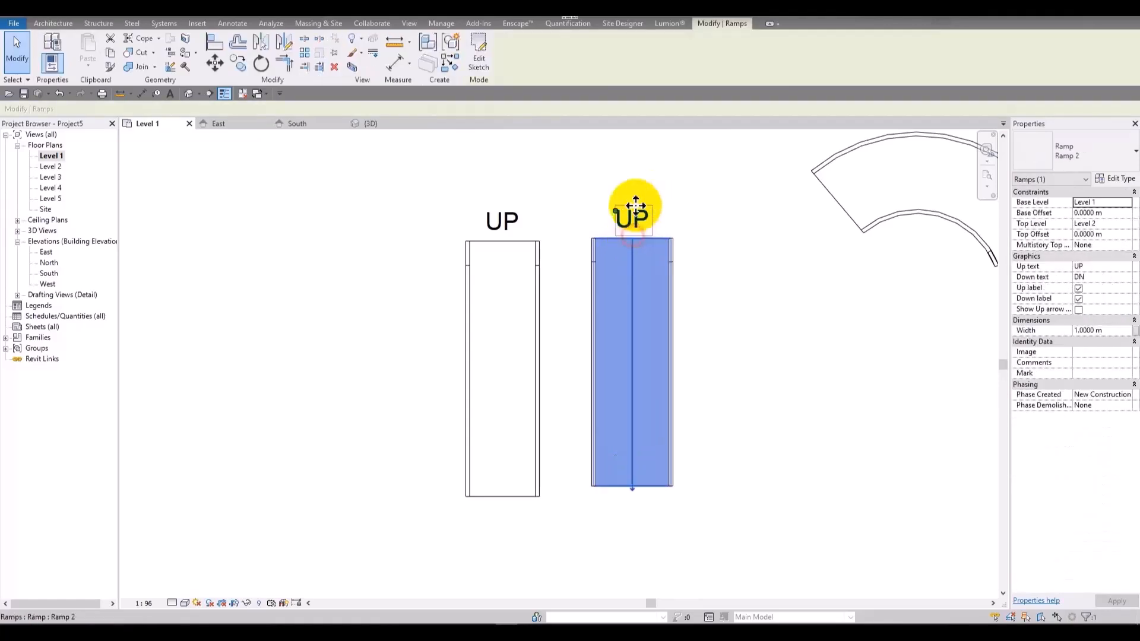
- Flip the up direction of the curved ramp so it starts from its other end
middle_drag(764, 294, 433, 309)
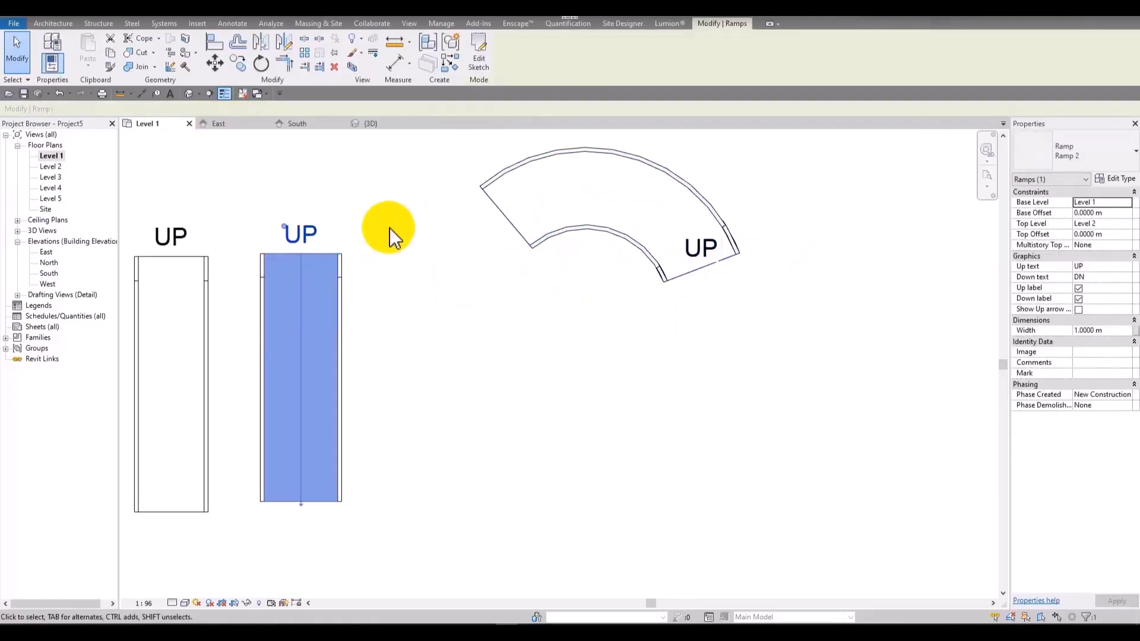
click(494, 218)
click(482, 328)
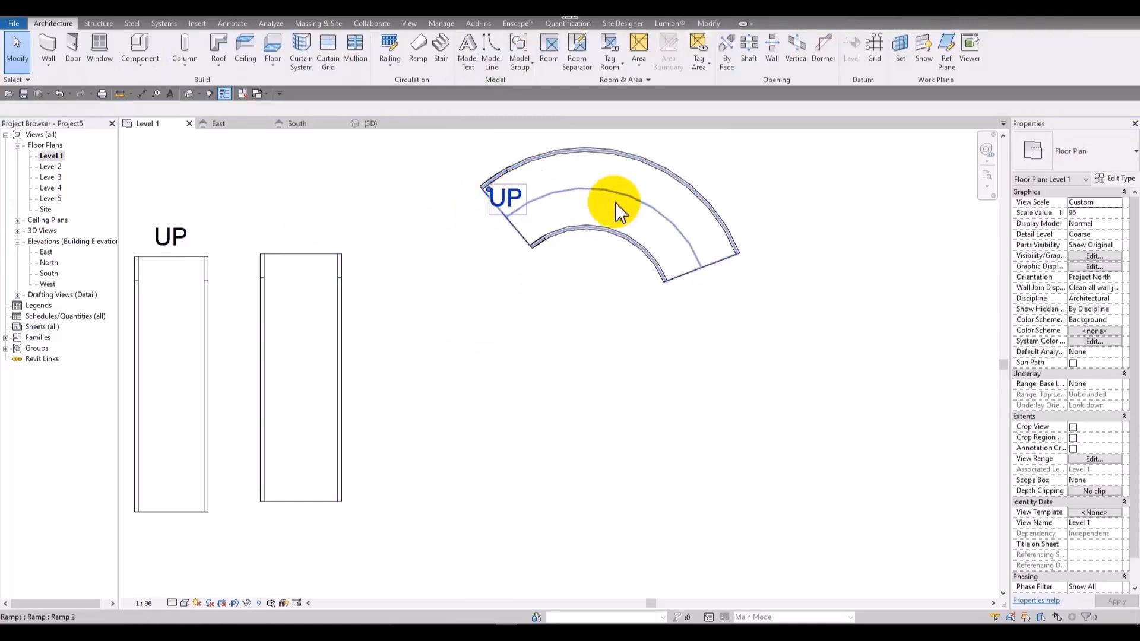
- Toggle the curved ramp's Up label off and back on in its properties
click(554, 233)
scroll(730, 178, up, 4)
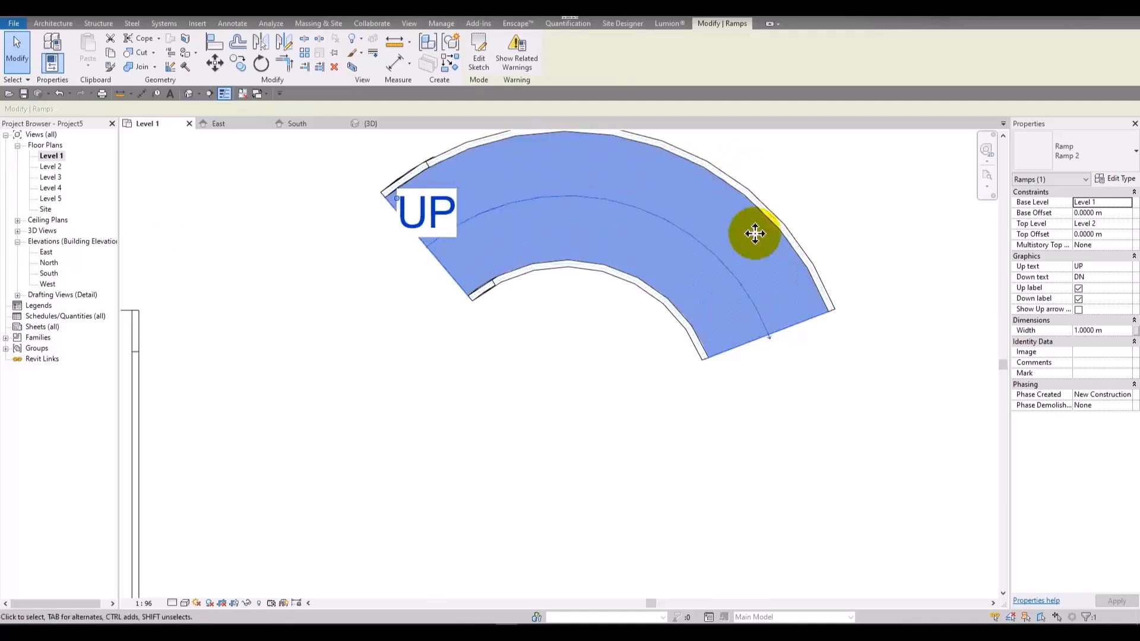
scroll(689, 249, down, 1)
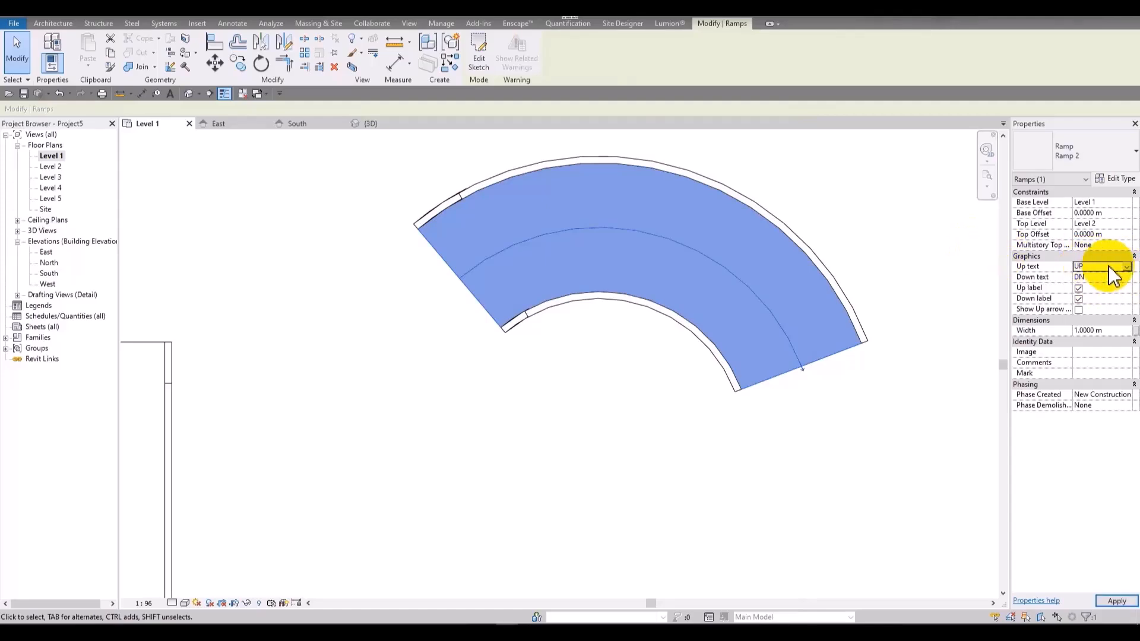
click(1078, 298)
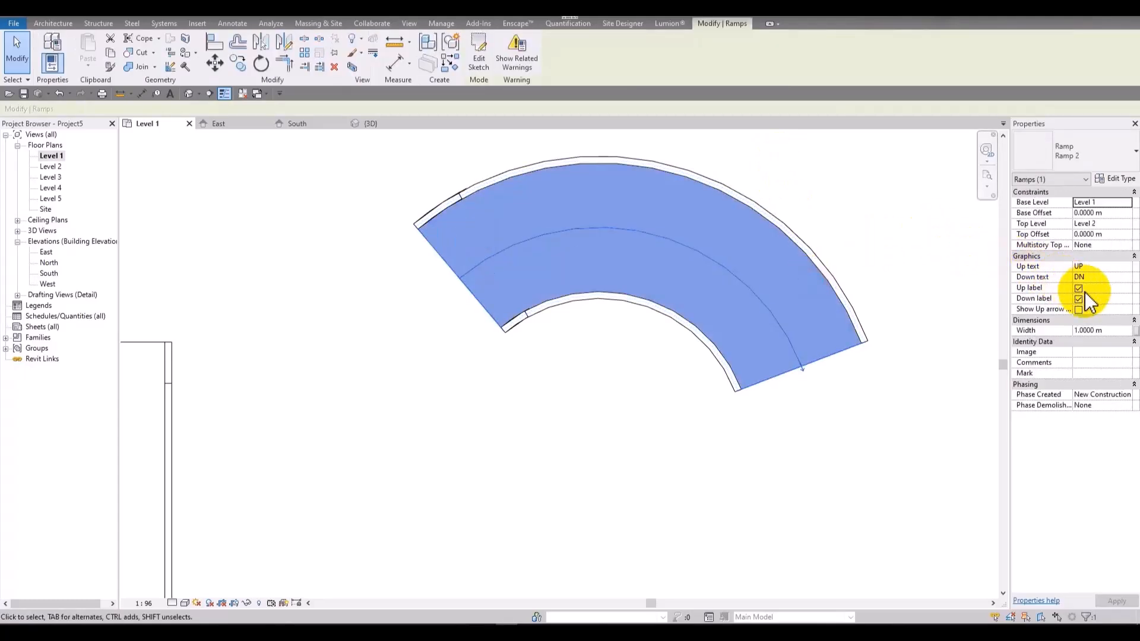
click(1078, 288)
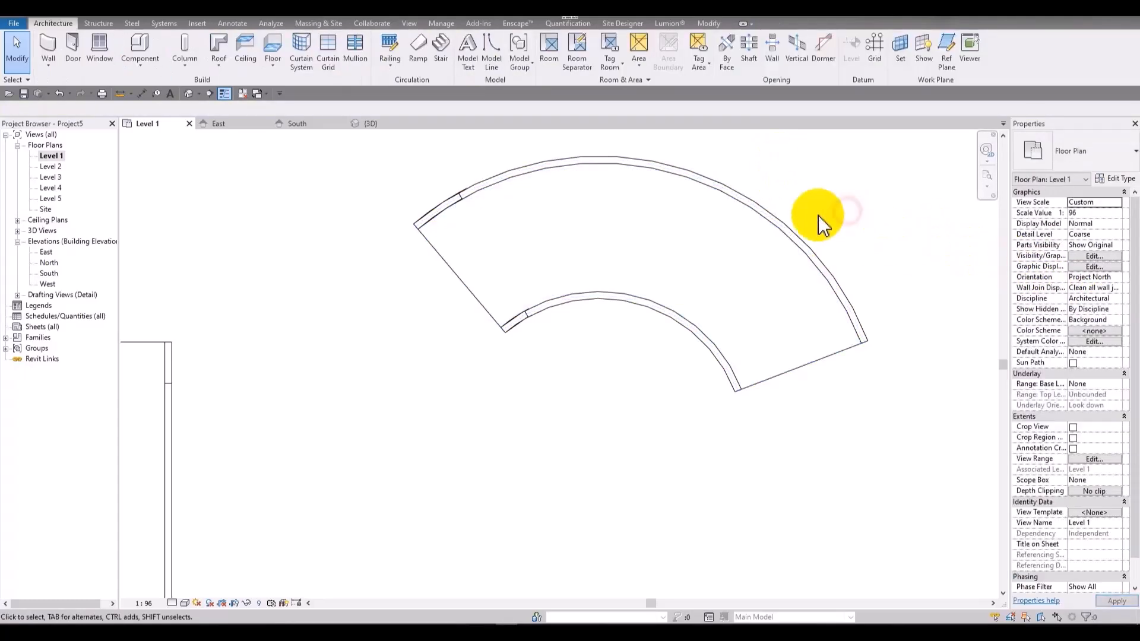
click(816, 237)
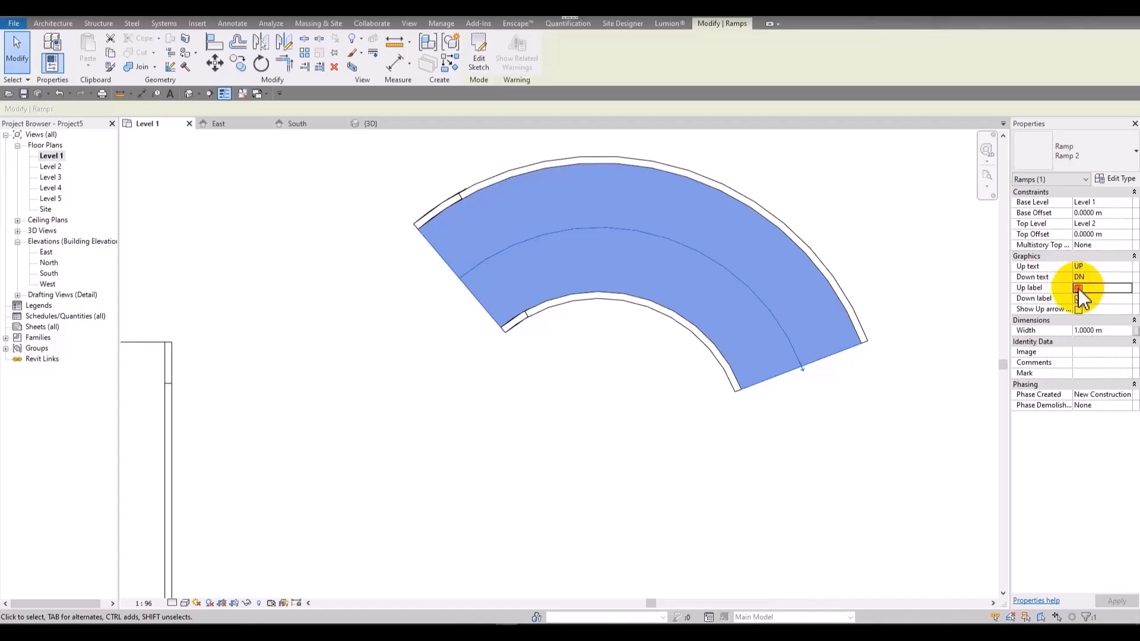
click(745, 169)
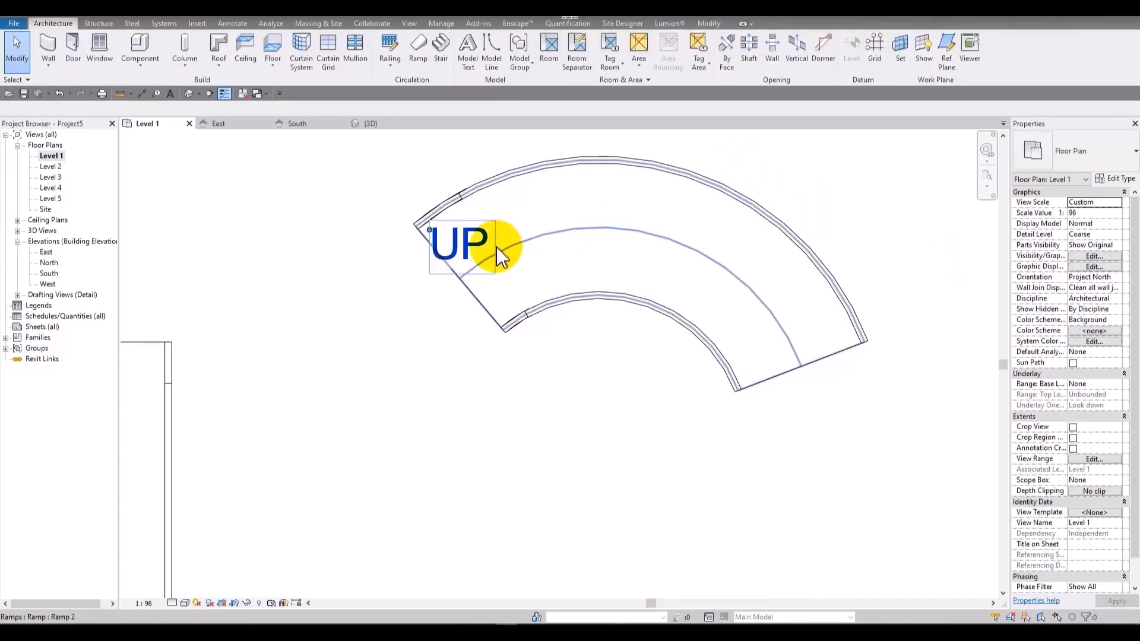
- Enable the Show Up arrow option for the curved ramp and reselect the ramp
click(585, 249)
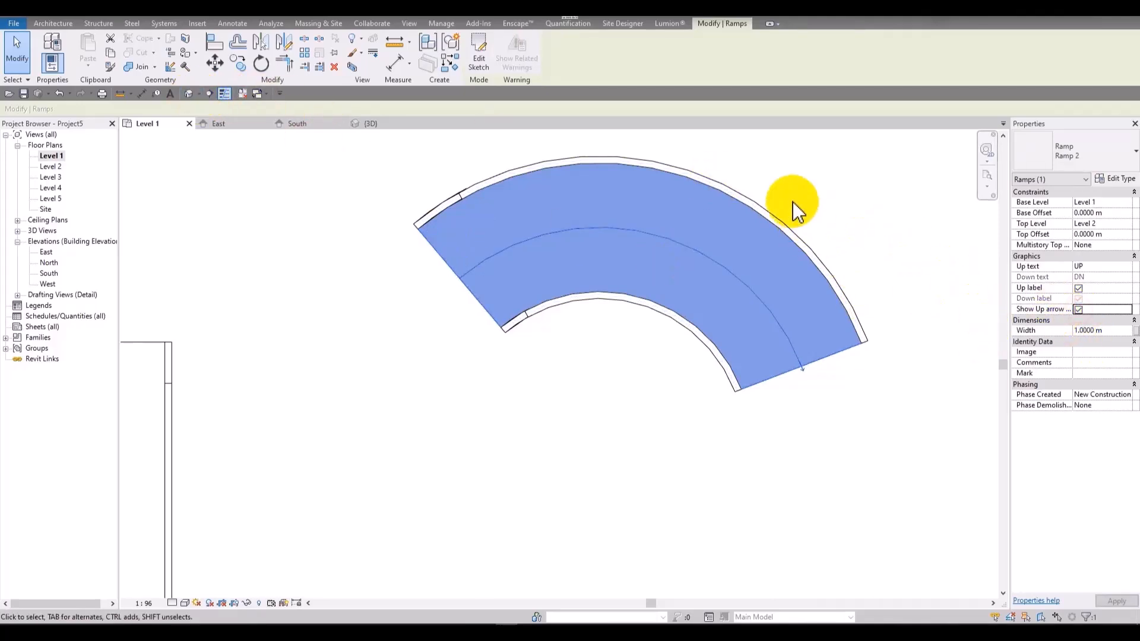
click(783, 178)
click(457, 254)
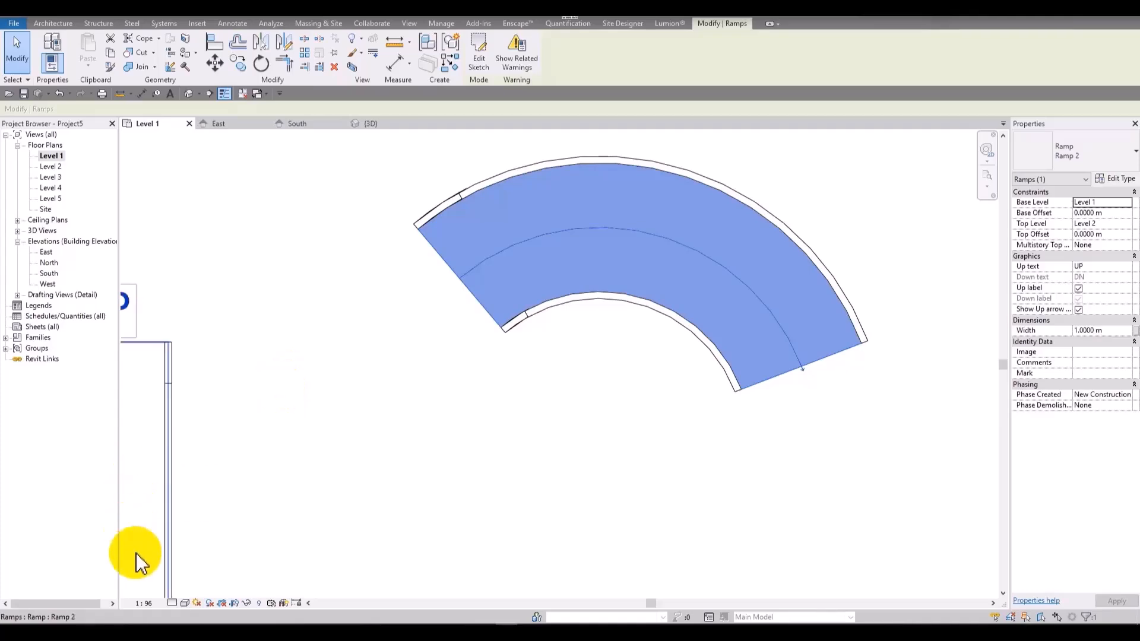
- Set the Level 1 plan's detail level to Fine and its visual style to Wireframe
click(217, 567)
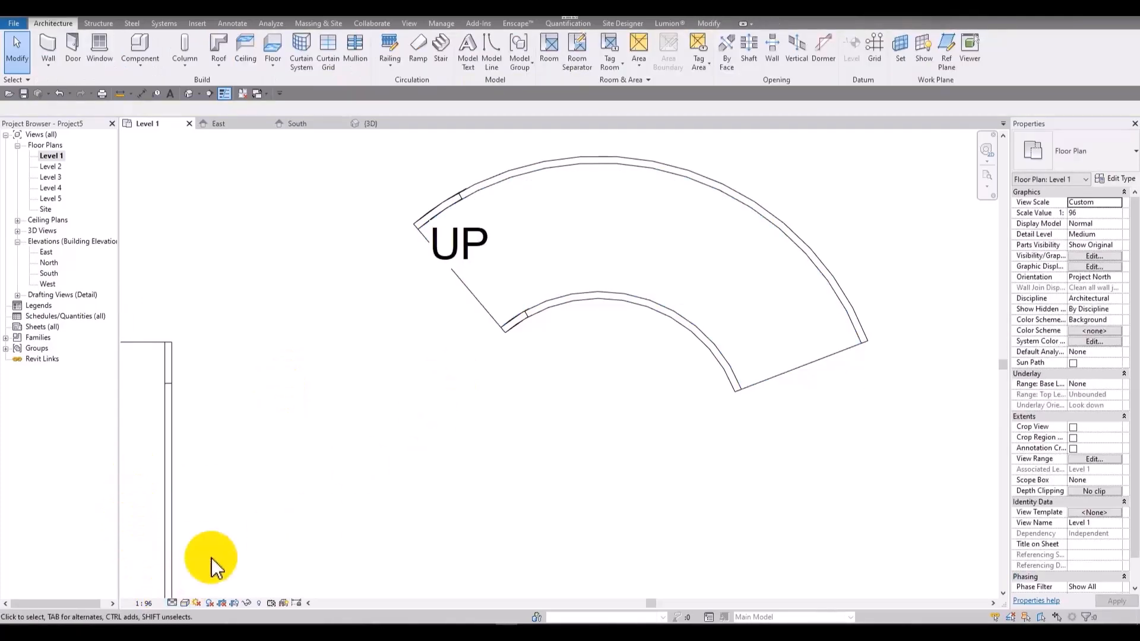
click(182, 593)
scroll(401, 351, down, 3)
middle_drag(293, 382, 405, 293)
click(399, 298)
click(378, 301)
click(184, 603)
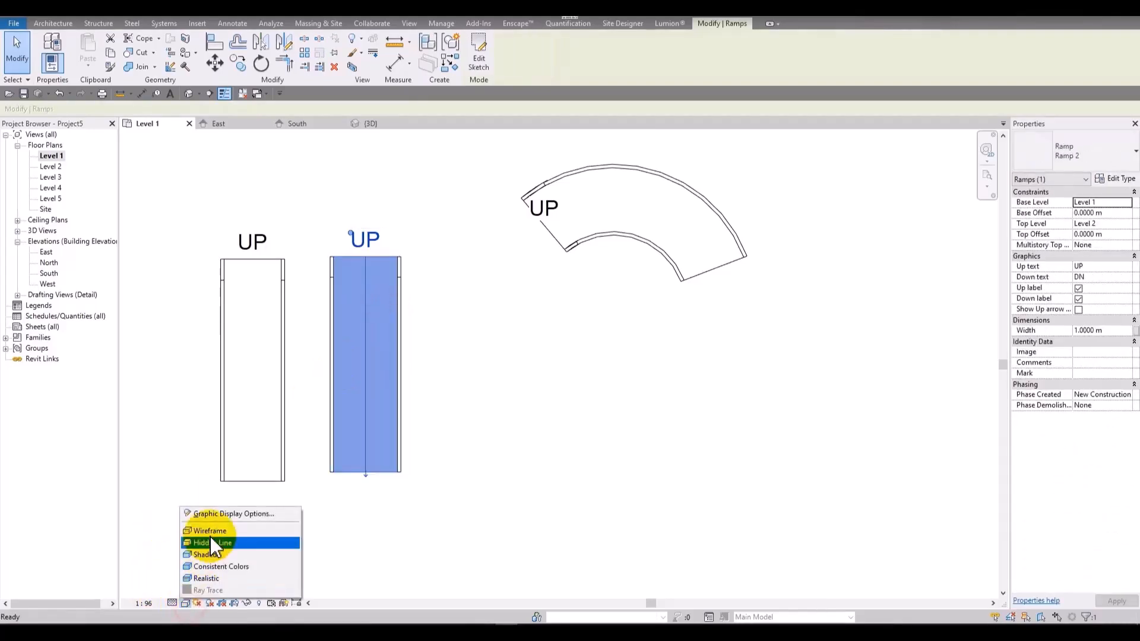
click(213, 530)
- Examine the curved ramp's railing, path line and up label in the wireframe plan
scroll(344, 305, up, 3)
middle_drag(465, 336, 506, 285)
click(584, 306)
middle_drag(754, 150, 496, 390)
click(464, 290)
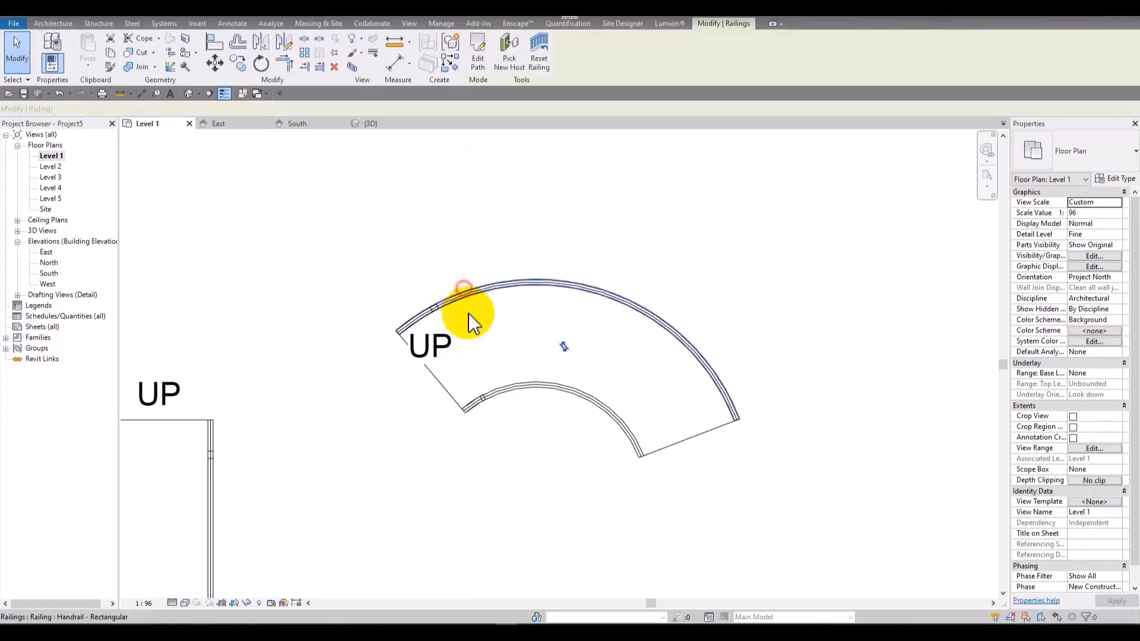
click(449, 386)
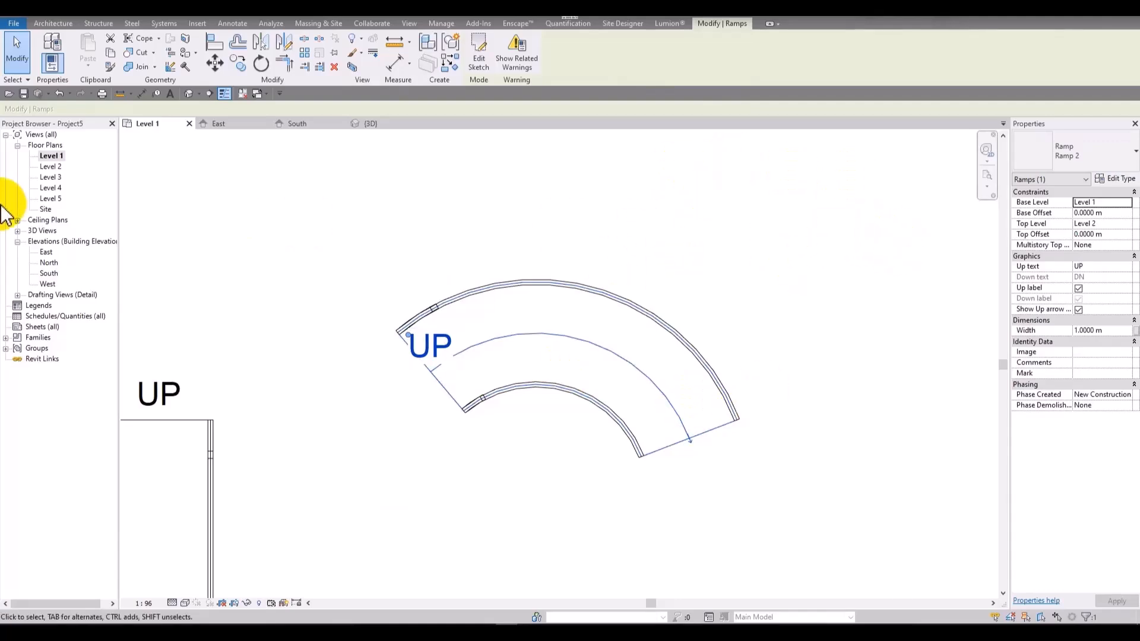
- Set the width of the straight-run ramp to 2.2 m
middle_drag(307, 383, 460, 240)
click(460, 240)
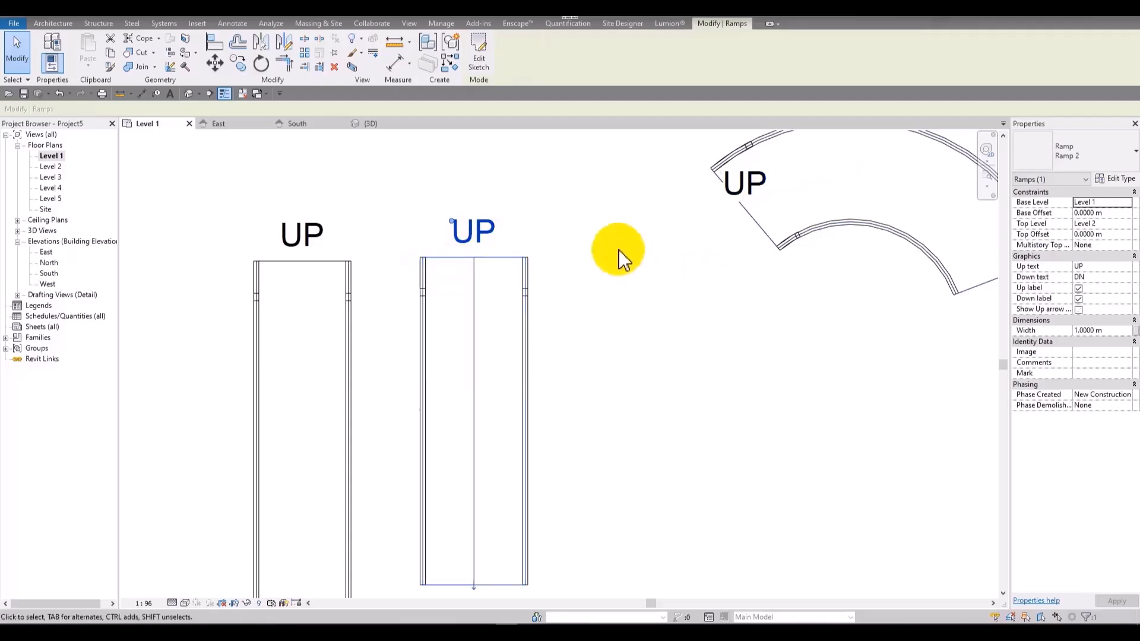
click(1118, 331)
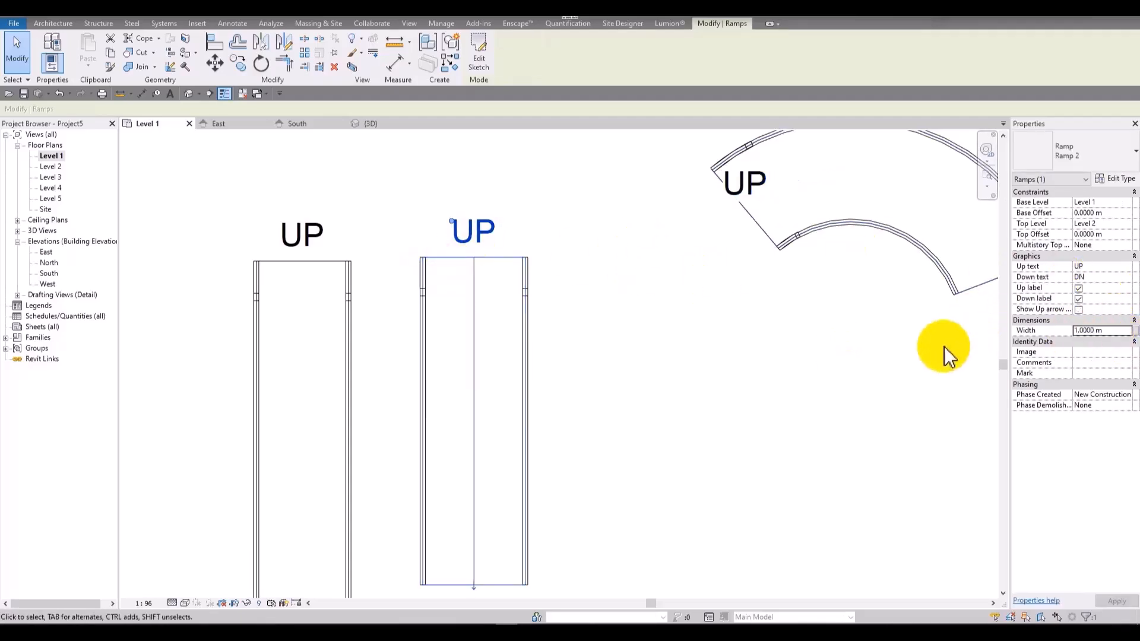
text(2.)
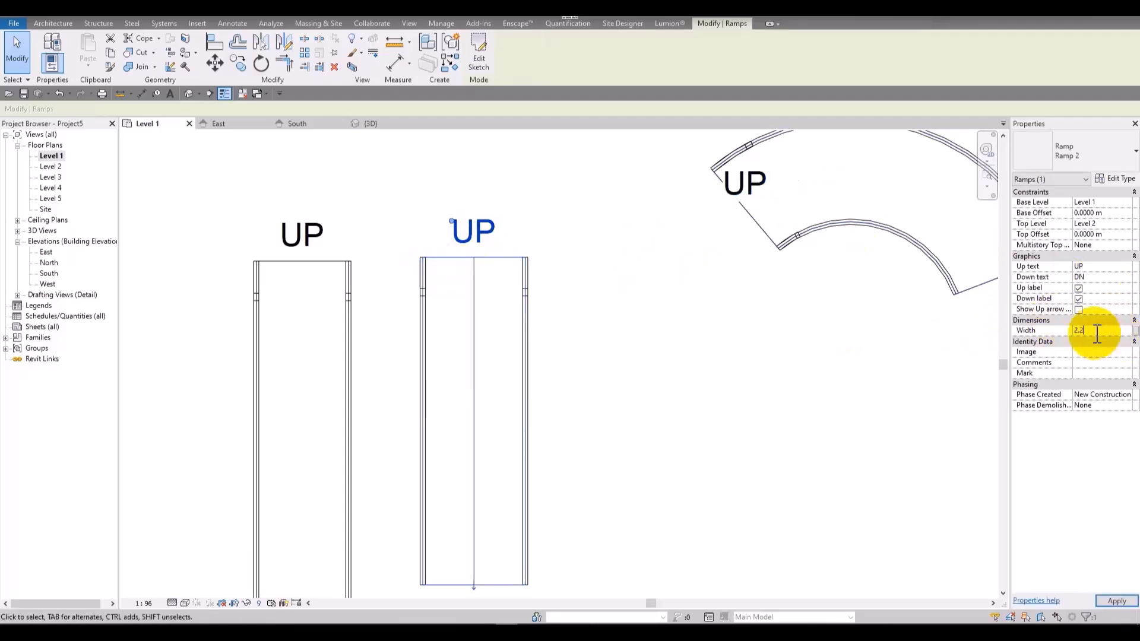
text(2)
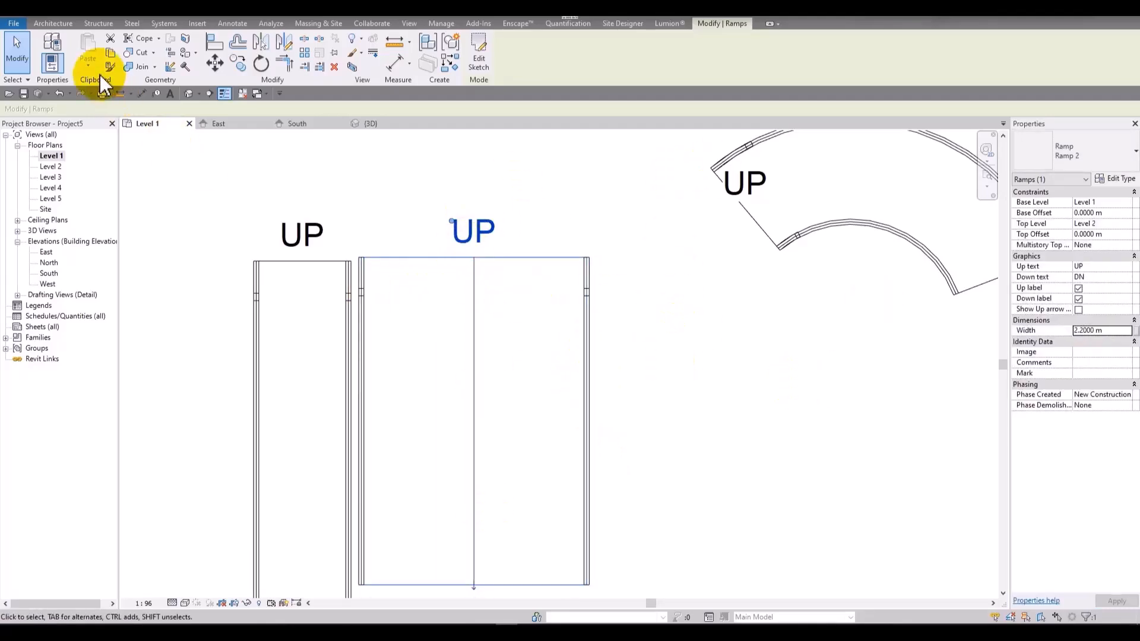
- Edit the left ramp's sketch, move its outer boundary line away from the neighbouring ramp to widen it, and finish the sketch
middle_drag(319, 281, 598, 224)
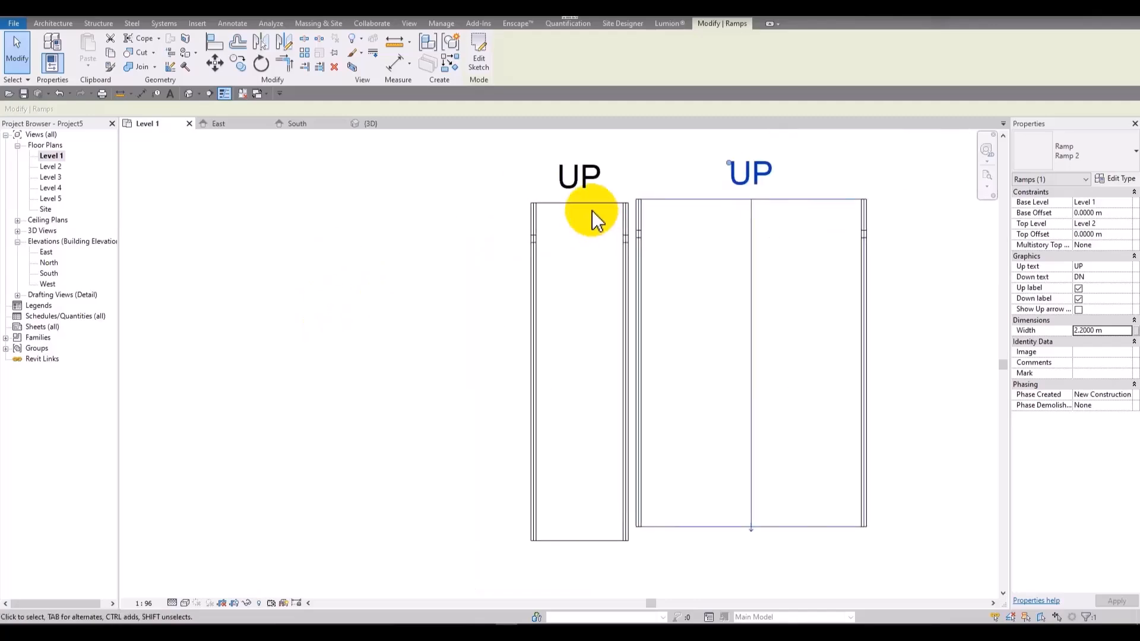
double_click(583, 217)
click(534, 267)
drag(534, 268, 368, 274)
click(478, 64)
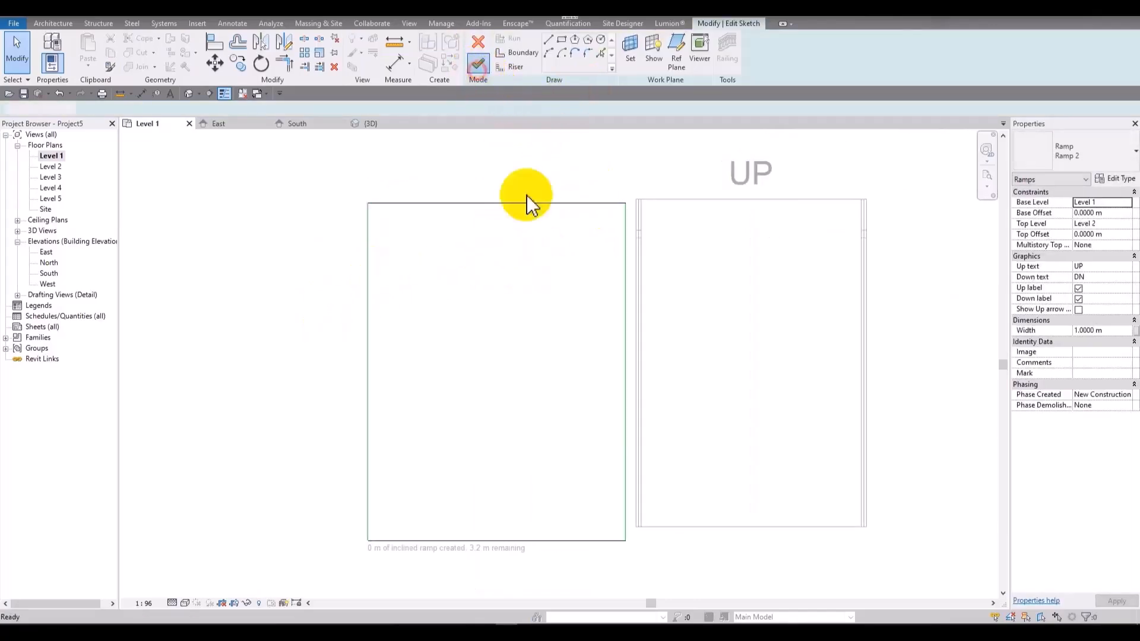
- Select all the ramps in the Level 1 plan and delete them
scroll(684, 262, down, 1)
scroll(684, 261, down, 3)
drag(816, 211, 402, 440)
key(Delete)
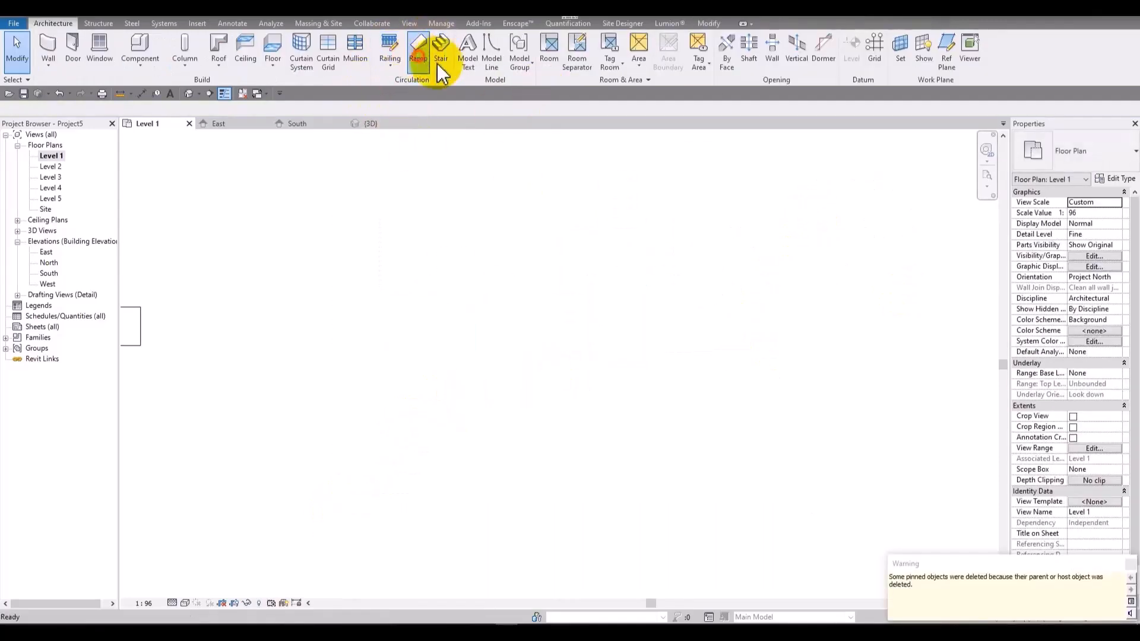
- Start a new ramp sketch and draw a vertical and a horizontal boundary line meeting at a closed inner corner
click(418, 58)
click(539, 241)
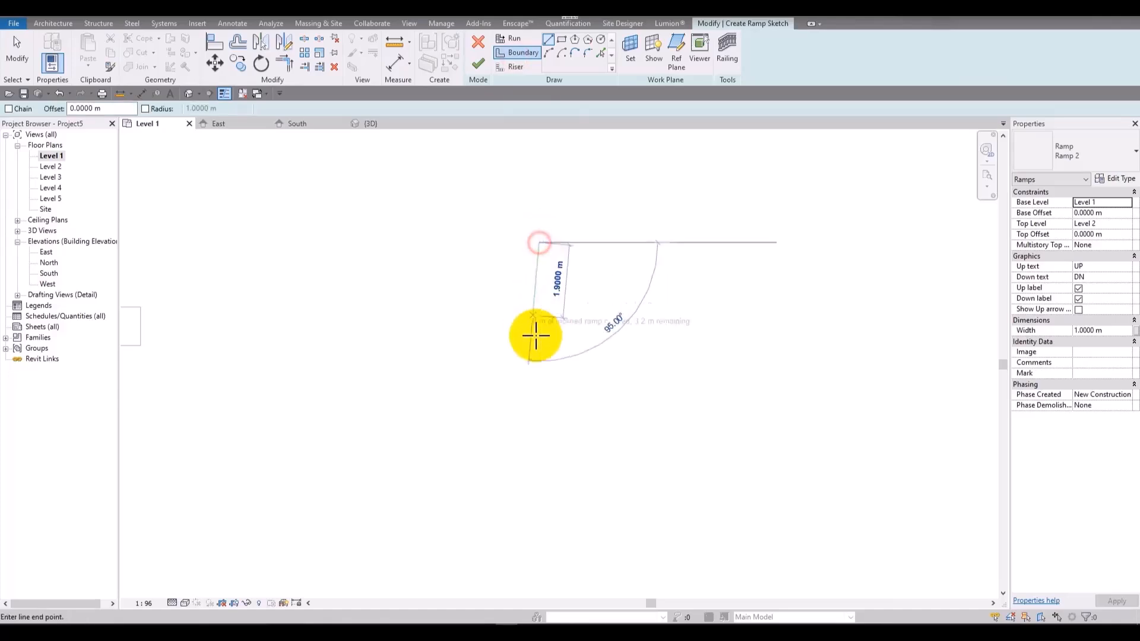
click(449, 332)
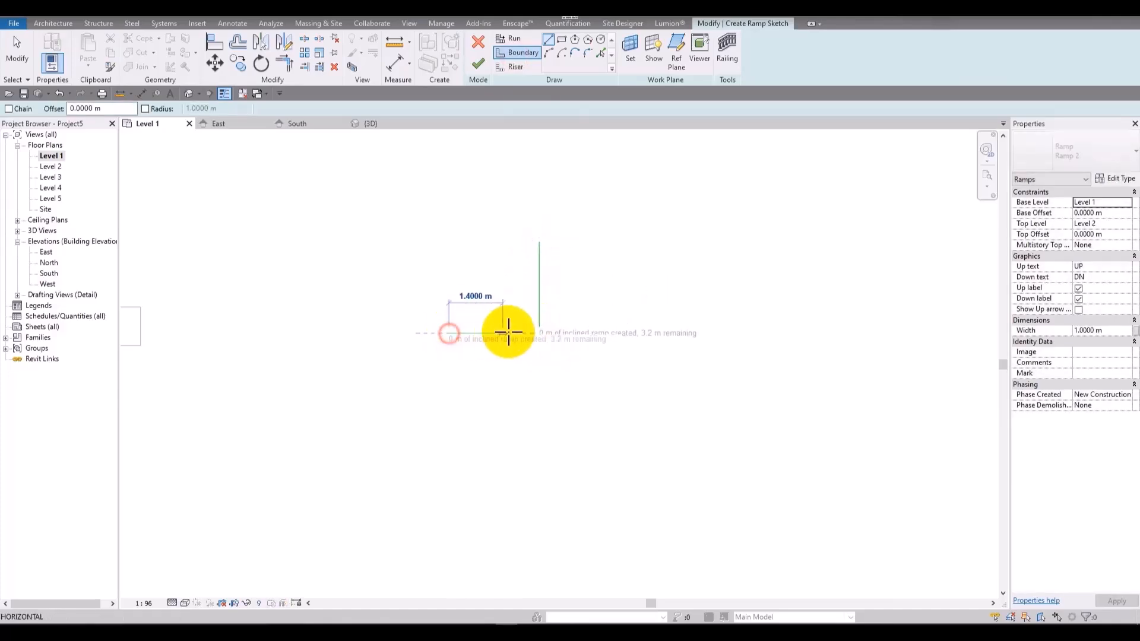
click(539, 333)
key(Escape)
key(Escape)
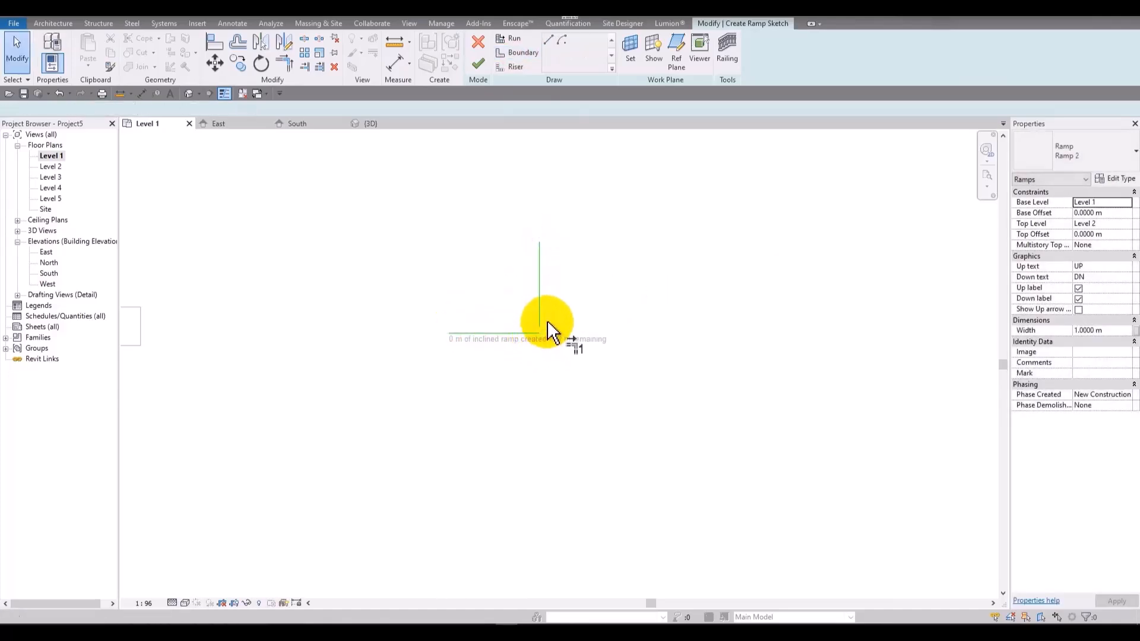
click(539, 341)
key(Escape)
key(Escape)
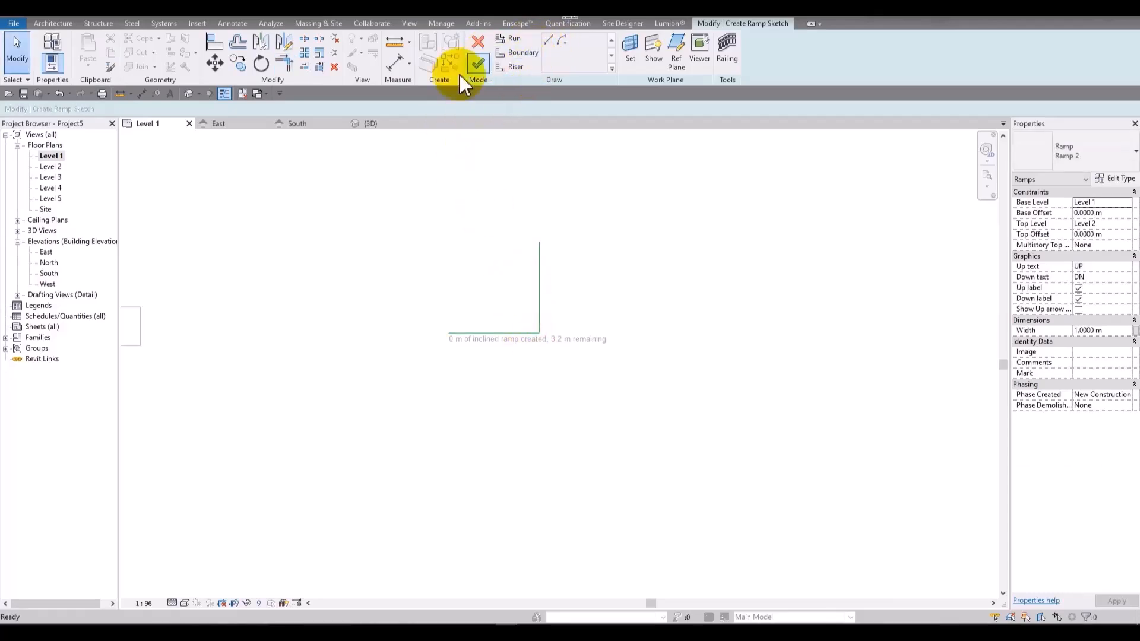
click(551, 37)
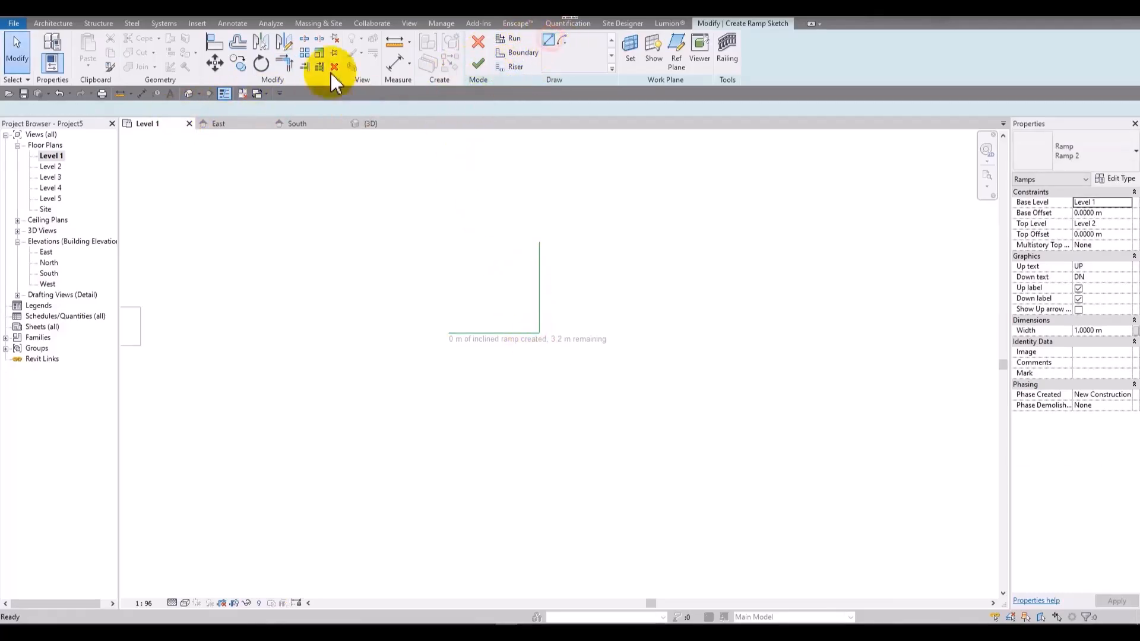
click(590, 236)
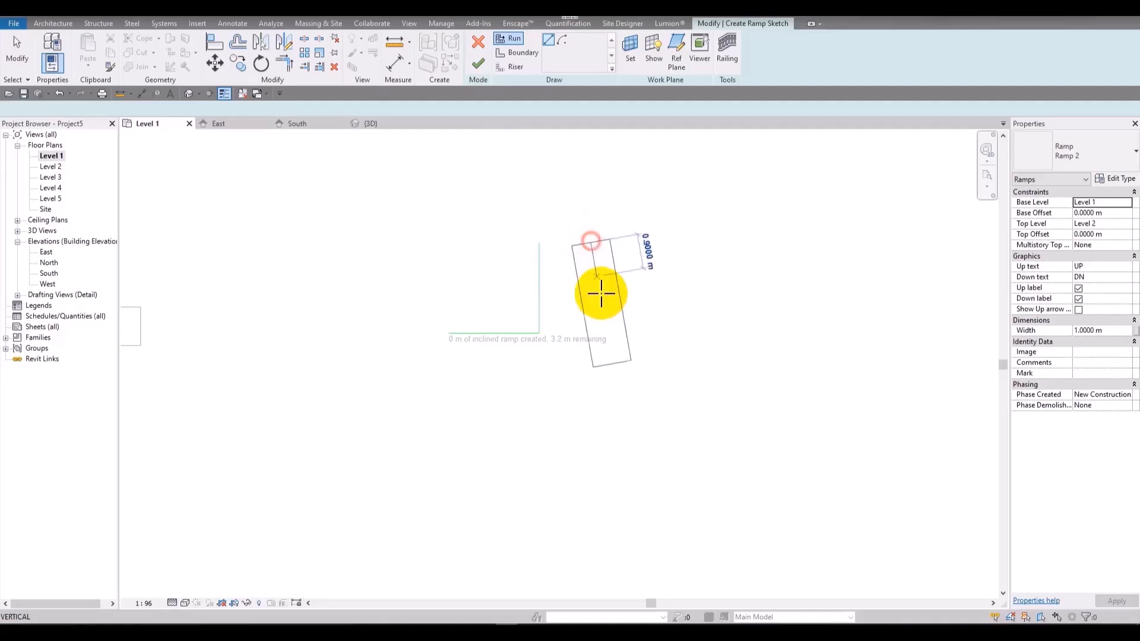
key(Escape)
key(Escape)
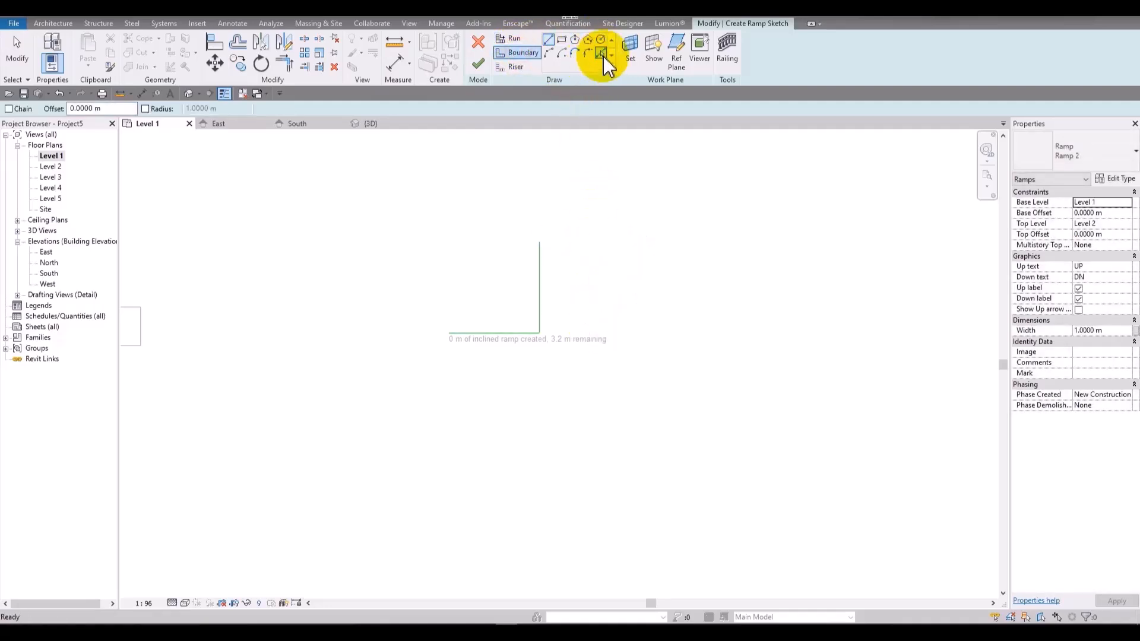
- Add outer boundary lines offset 1.5 m from both inner lines and draw a riser across each open end of the L-shape
click(602, 54)
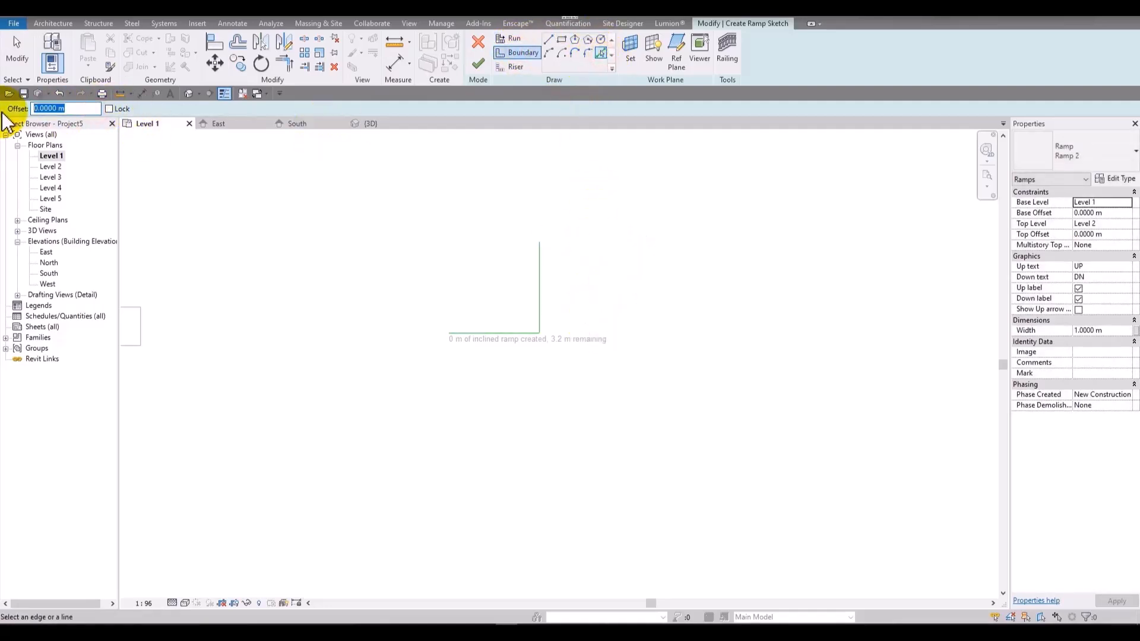
click(541, 268)
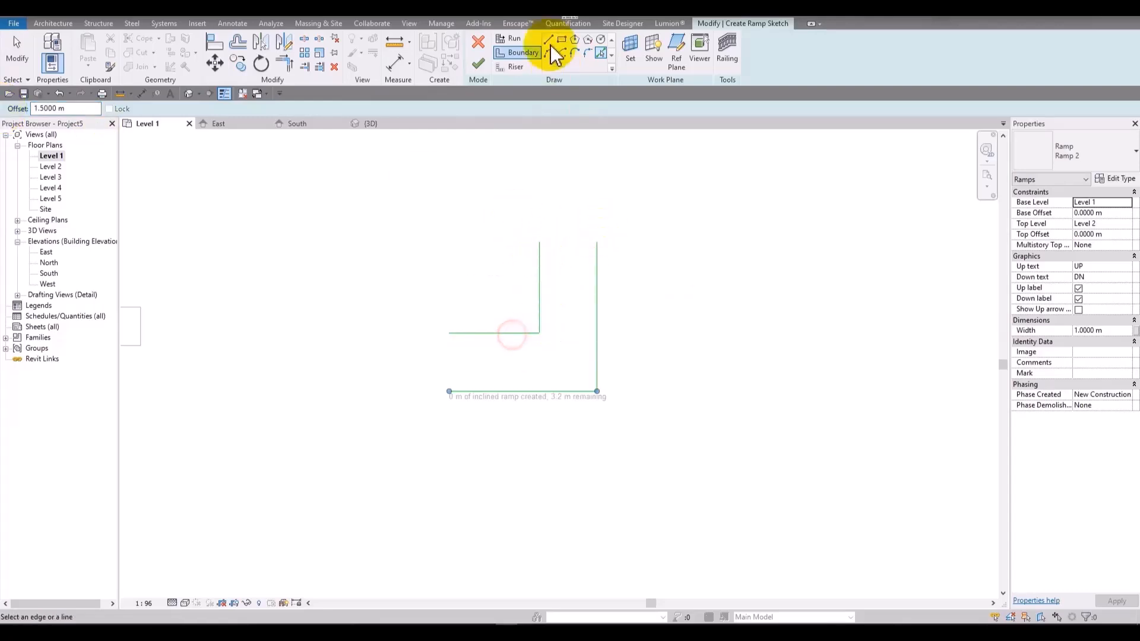
click(511, 66)
click(540, 242)
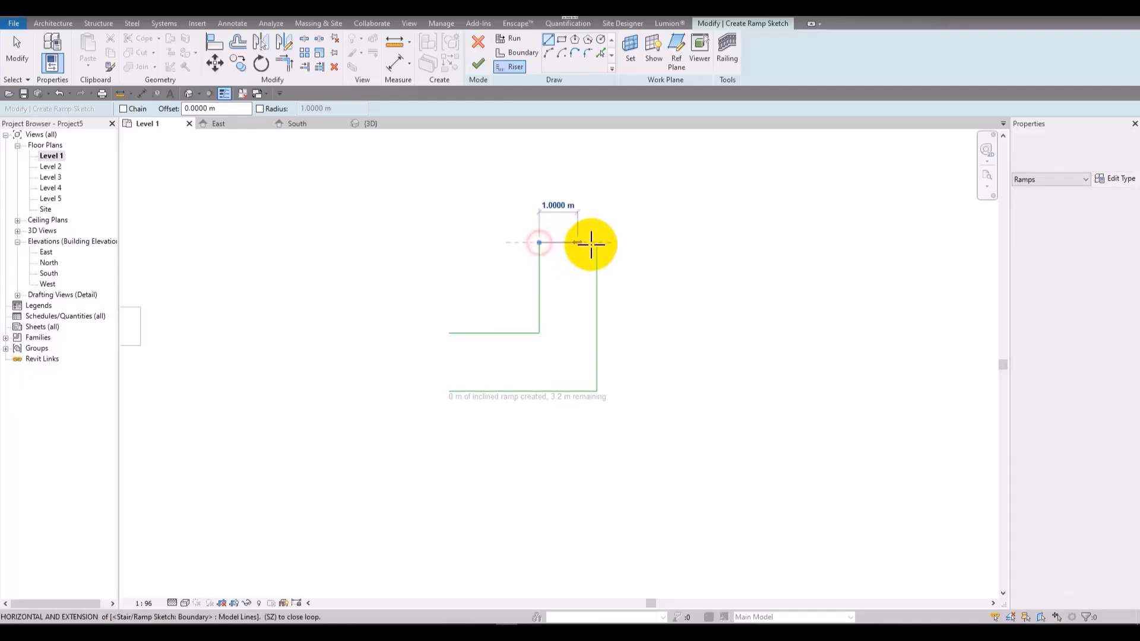
click(596, 242)
click(452, 333)
click(450, 392)
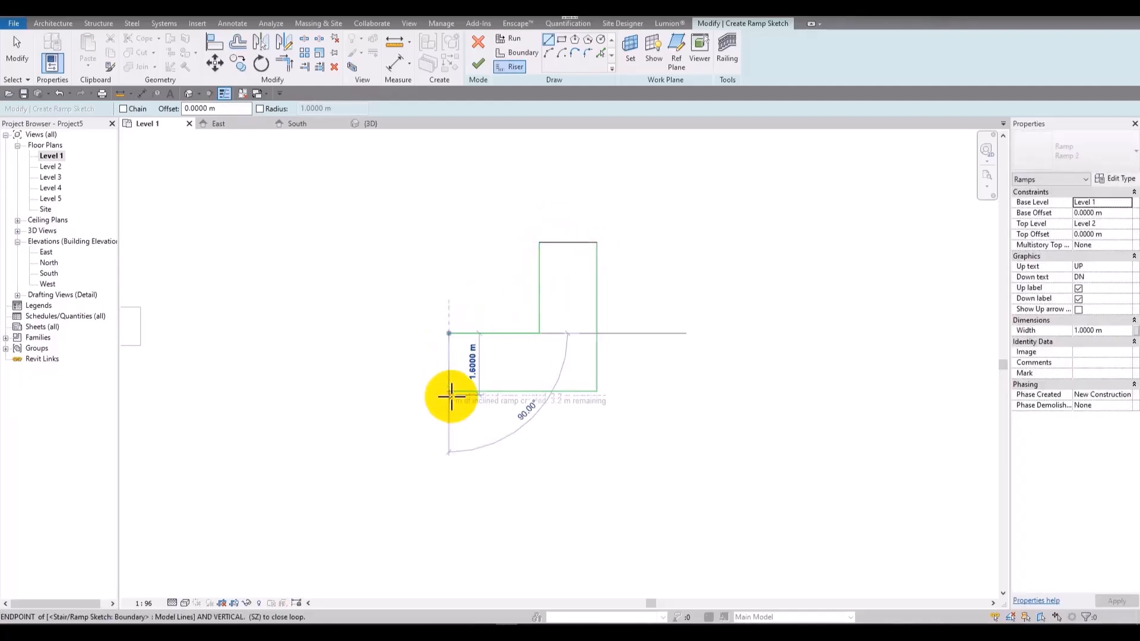
- Trim the overshooting riser at the lower-left end to the outer boundary and finish the ramp sketch
scroll(490, 326, up, 4)
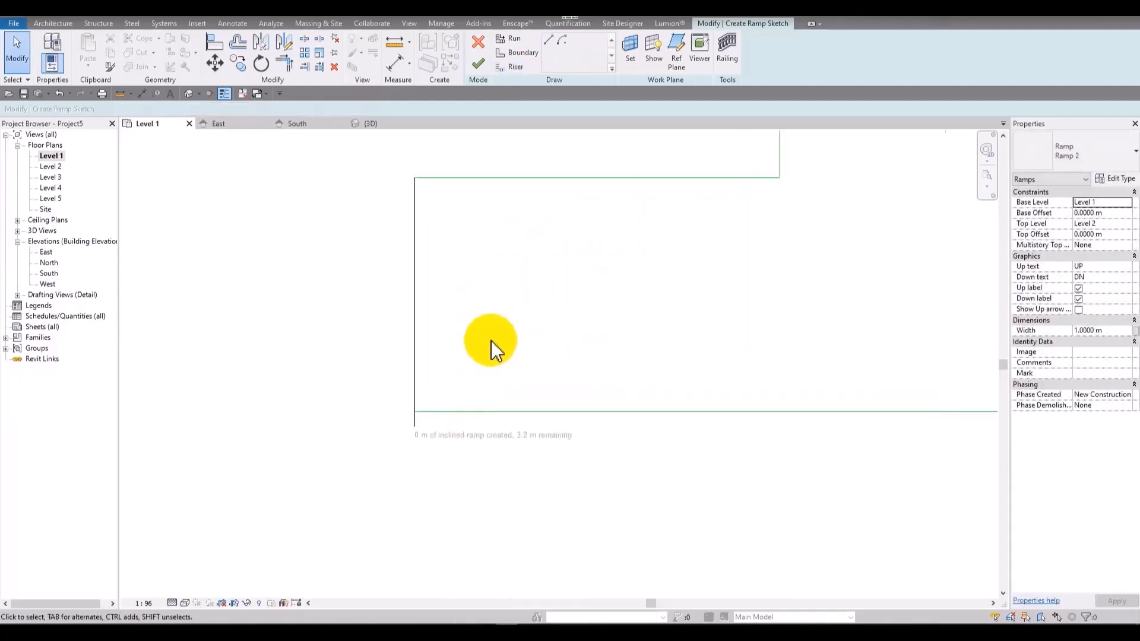
key(t)
key(r)
scroll(514, 434, down, 3)
click(482, 69)
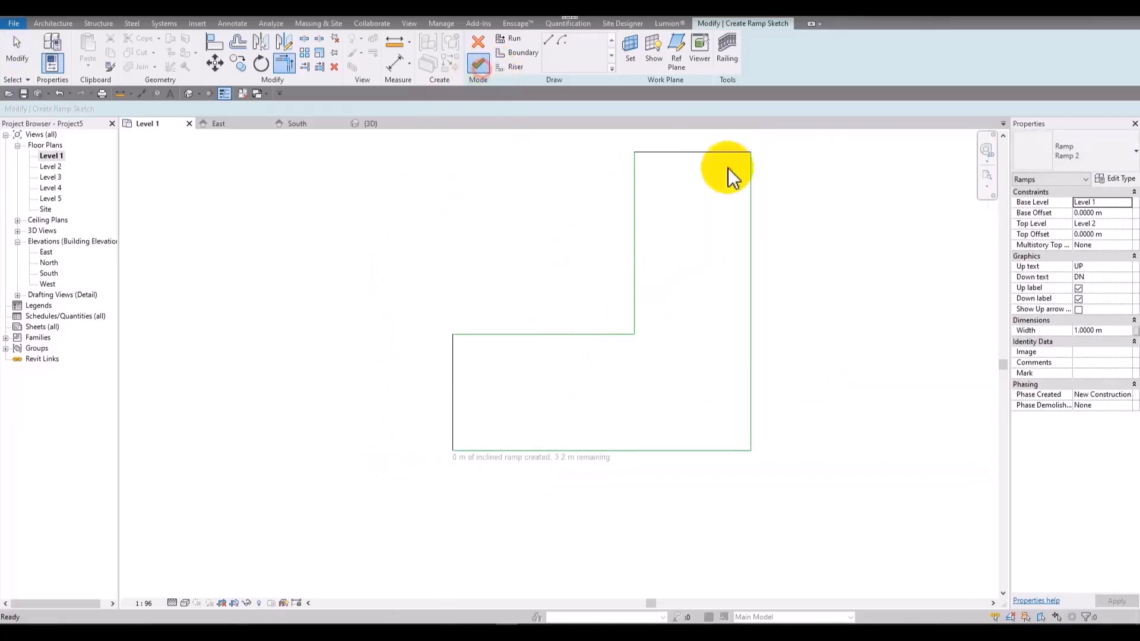
click(635, 355)
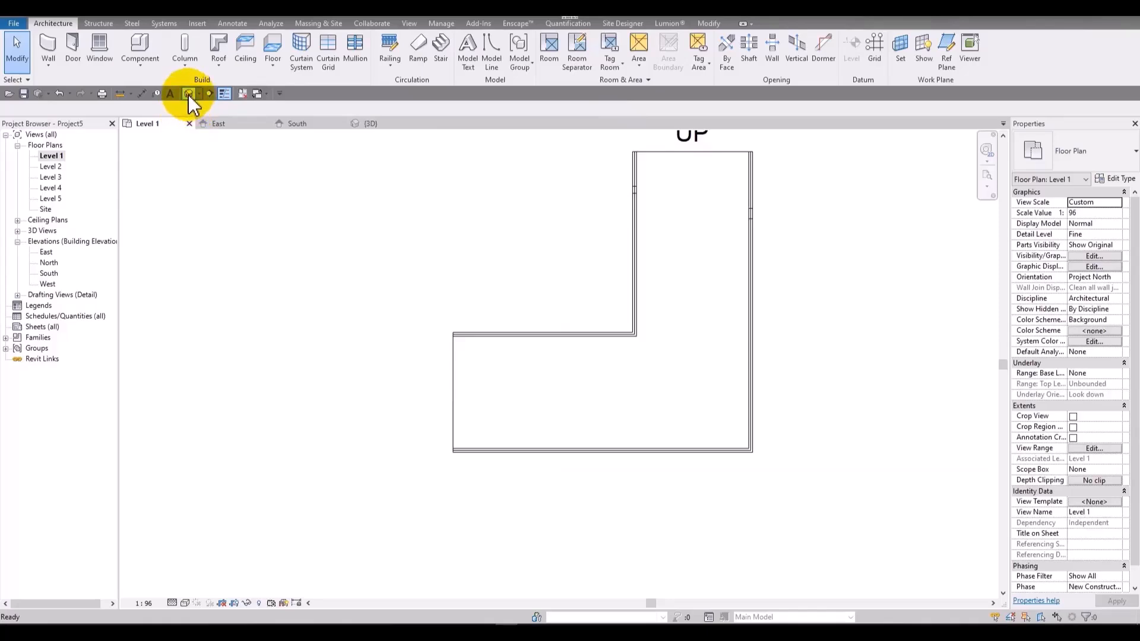
- Examine the L-shaped ramp's slope, corner and railings in the 3D view from several sides
click(189, 94)
shift+middle_drag(892, 354, 596, 388)
middle_drag(596, 388, 976, 152)
shift+middle_drag(682, 445, 428, 410)
middle_drag(427, 409, 981, 491)
scroll(530, 303, up, 3)
click(661, 258)
shift+middle_drag(746, 384, 486, 388)
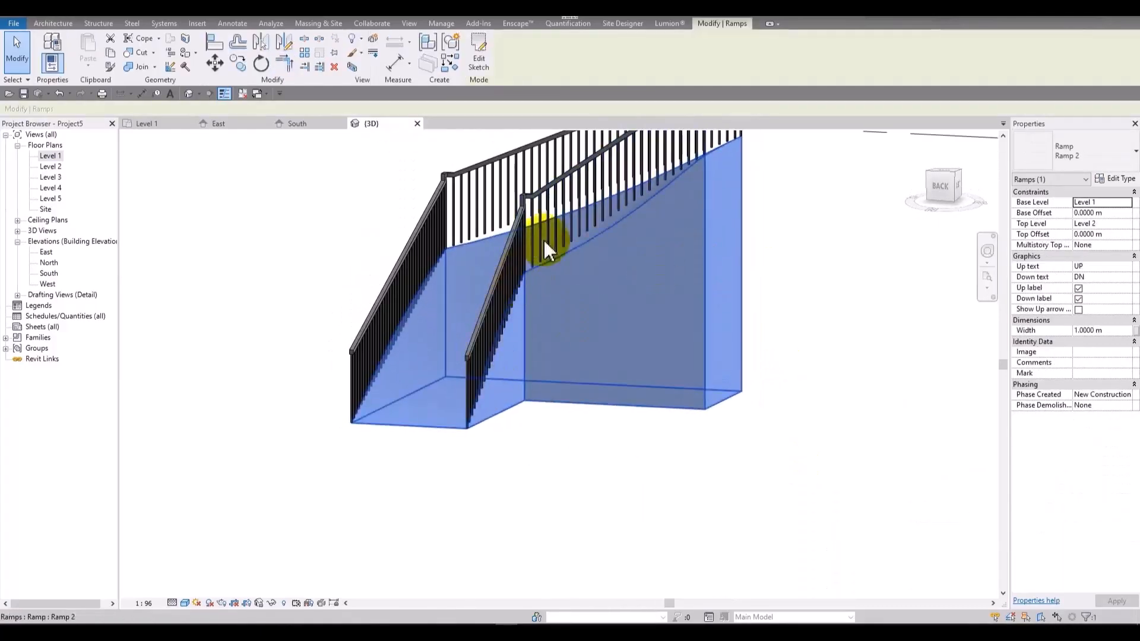
scroll(516, 278, up, 5)
scroll(500, 302, down, 4)
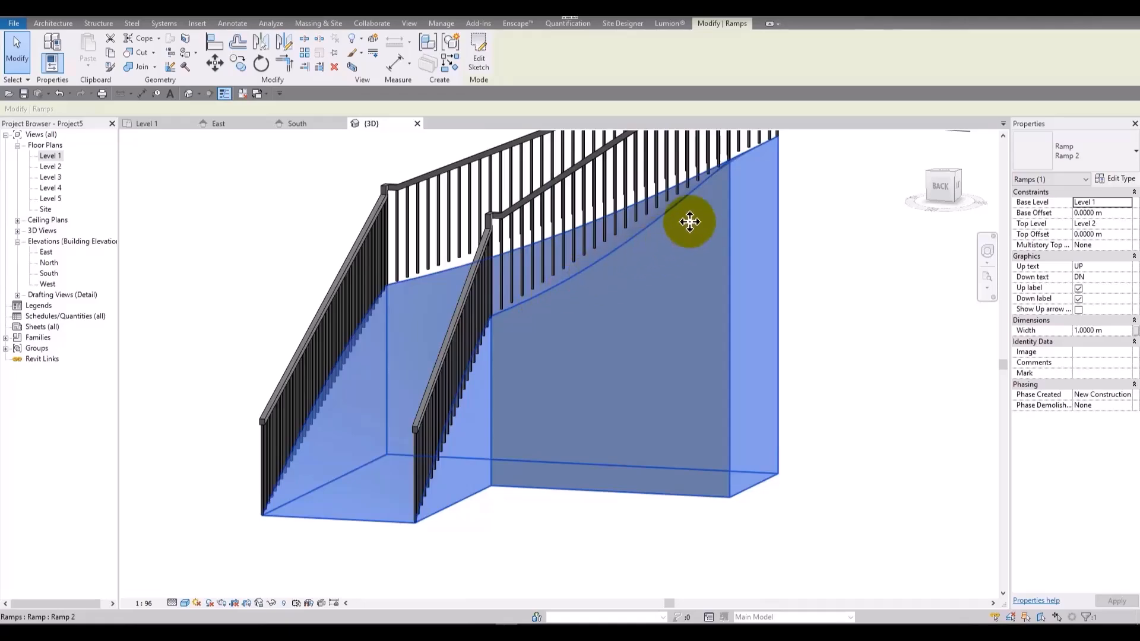
shift+middle_drag(718, 187, 409, 305)
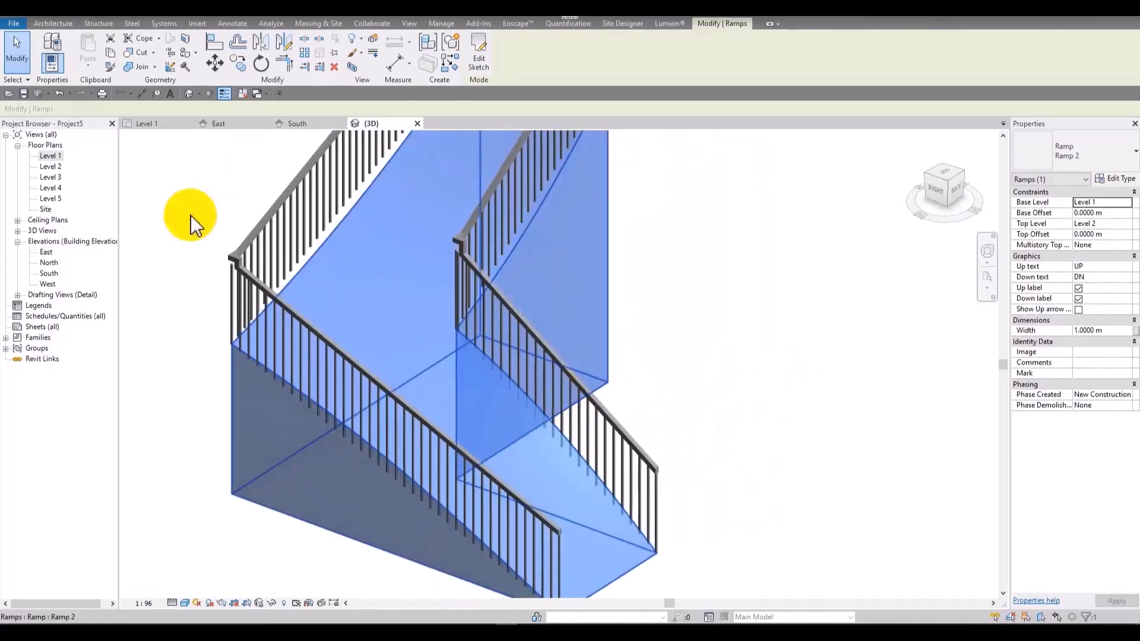
- Edit the ramp sketch in the Level 1 plan and draw two risers from the inner corner to enclose a square landing
double_click(53, 156)
scroll(657, 215, up, 2)
scroll(657, 215, down, 2)
middle_drag(659, 303, 649, 332)
double_click(643, 175)
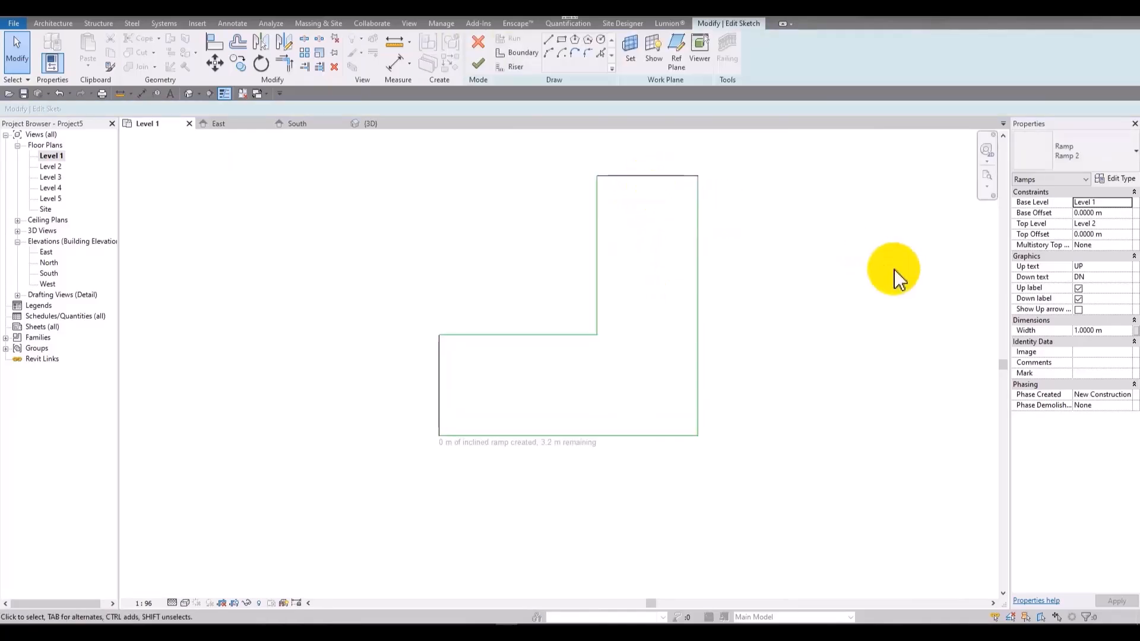
click(517, 68)
click(515, 348)
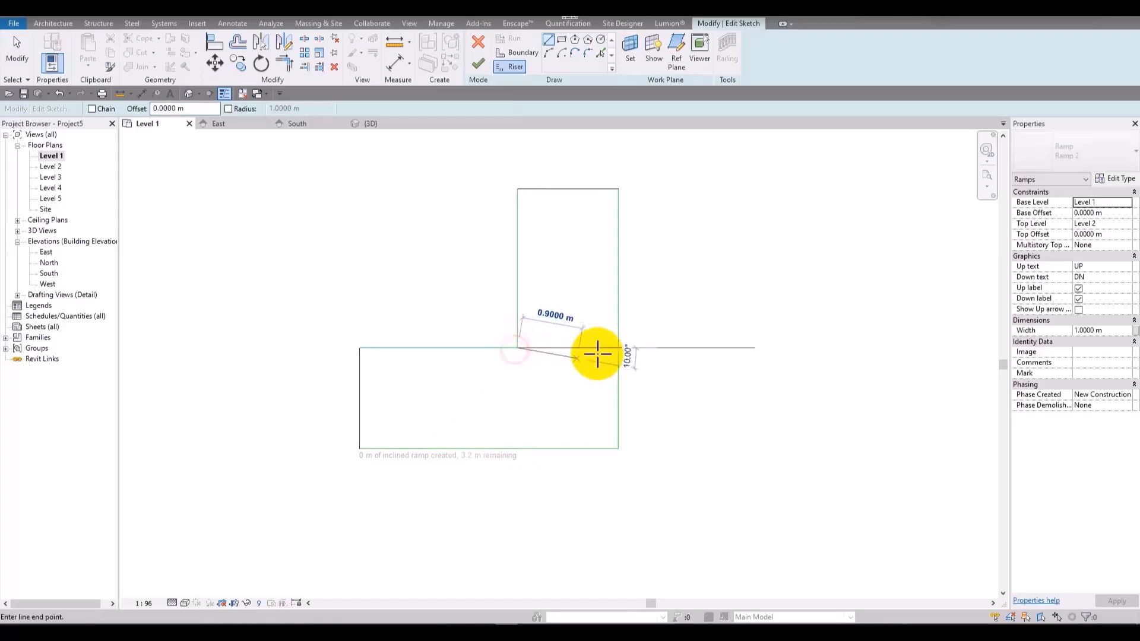
click(618, 347)
click(517, 348)
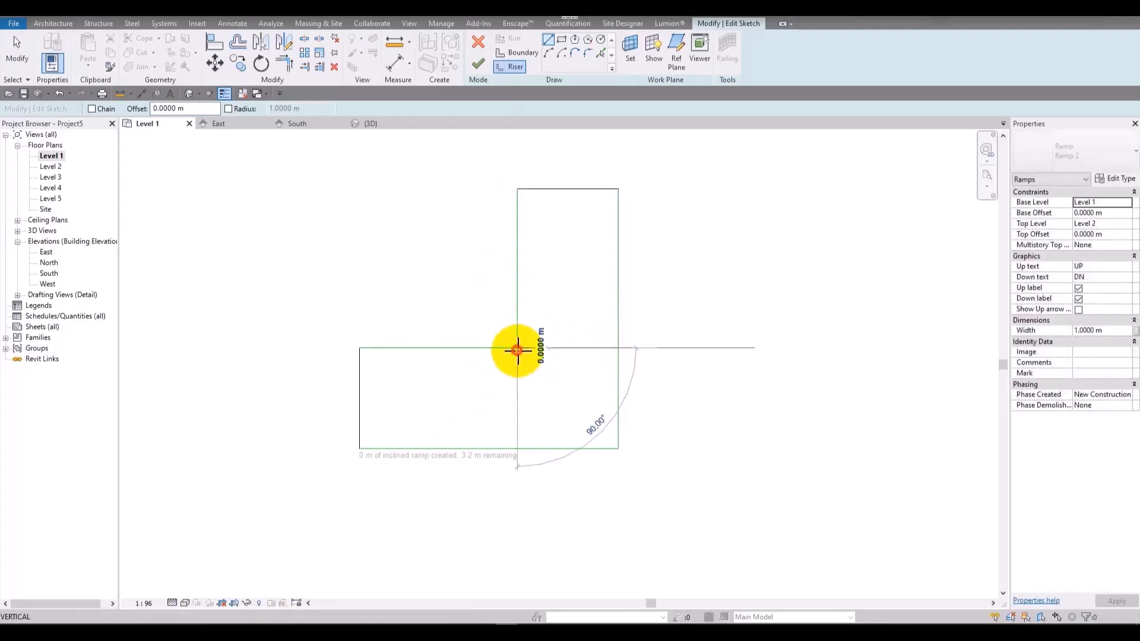
click(517, 448)
key(Escape)
key(Escape)
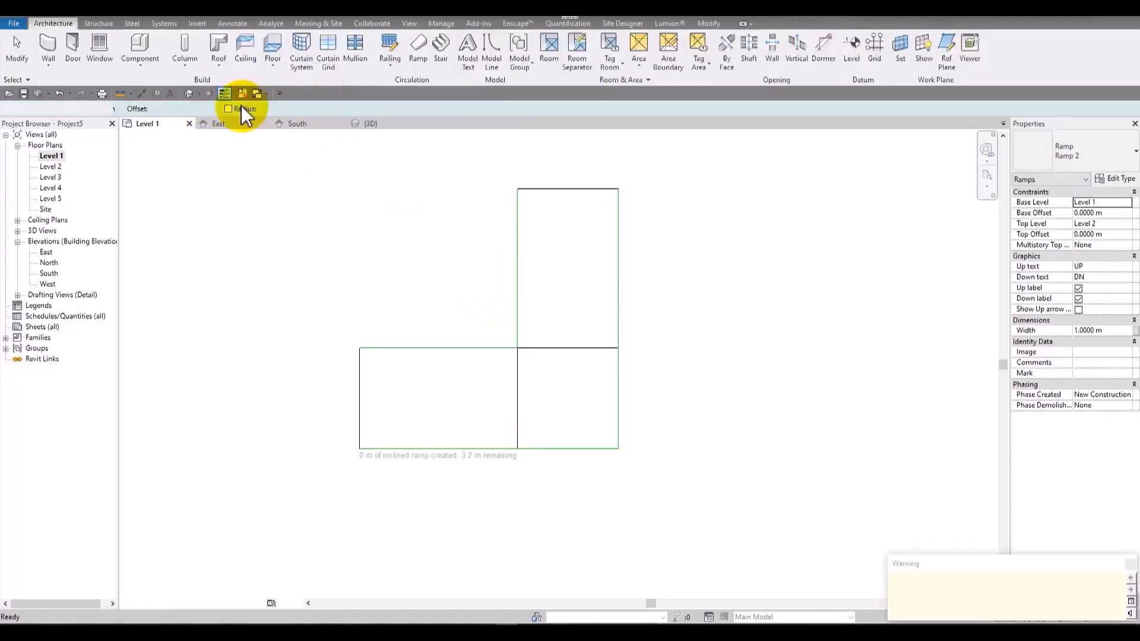
- Examine the ramp's corner landing and both sloped arms in the 3D view
click(207, 93)
click(189, 94)
key(Escape)
scroll(639, 323, down, 3)
shift+middle_drag(639, 323, 829, 275)
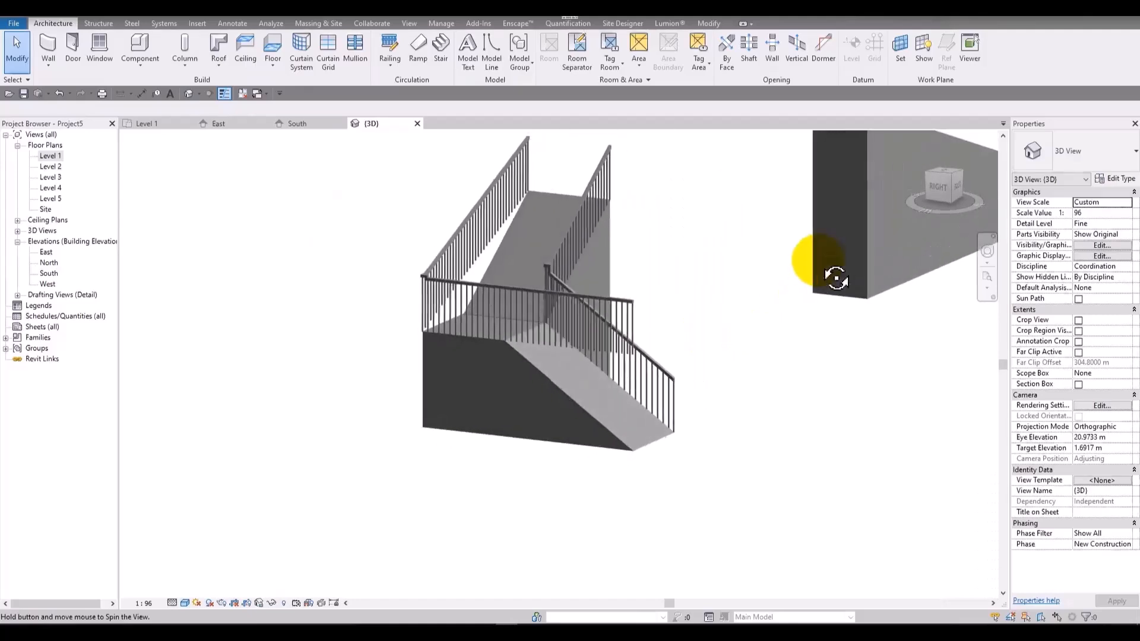
shift+middle_drag(493, 231, 540, 229)
- Select the ramp's outer railing and inspect from several sides how it follows the landing and slopes
click(539, 229)
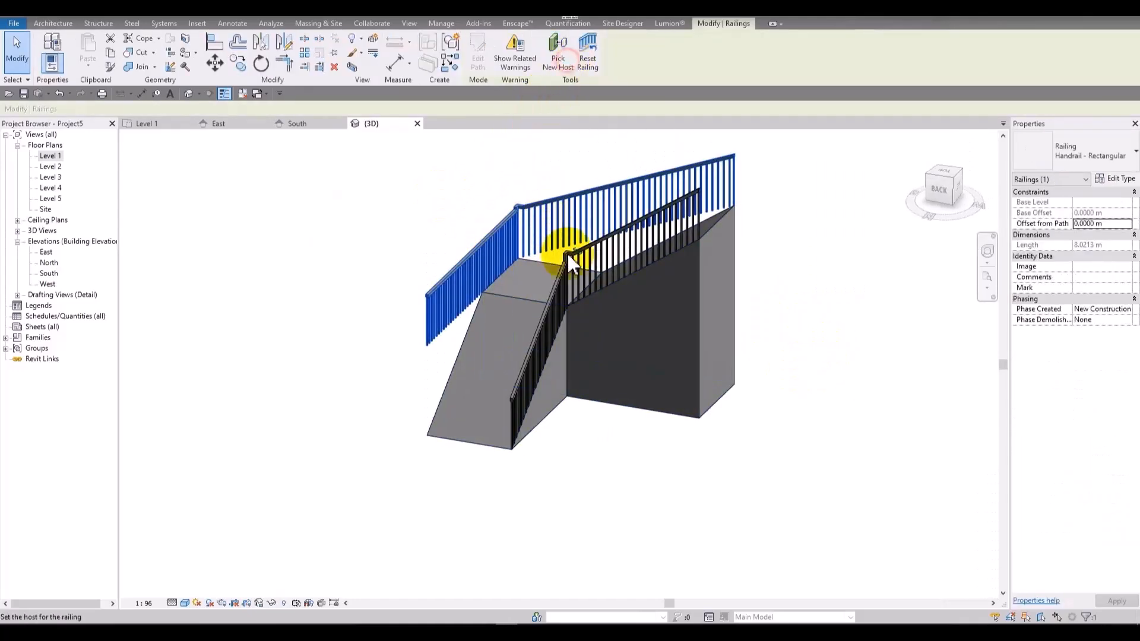
key(Escape)
shift+middle_drag(724, 254, 350, 213)
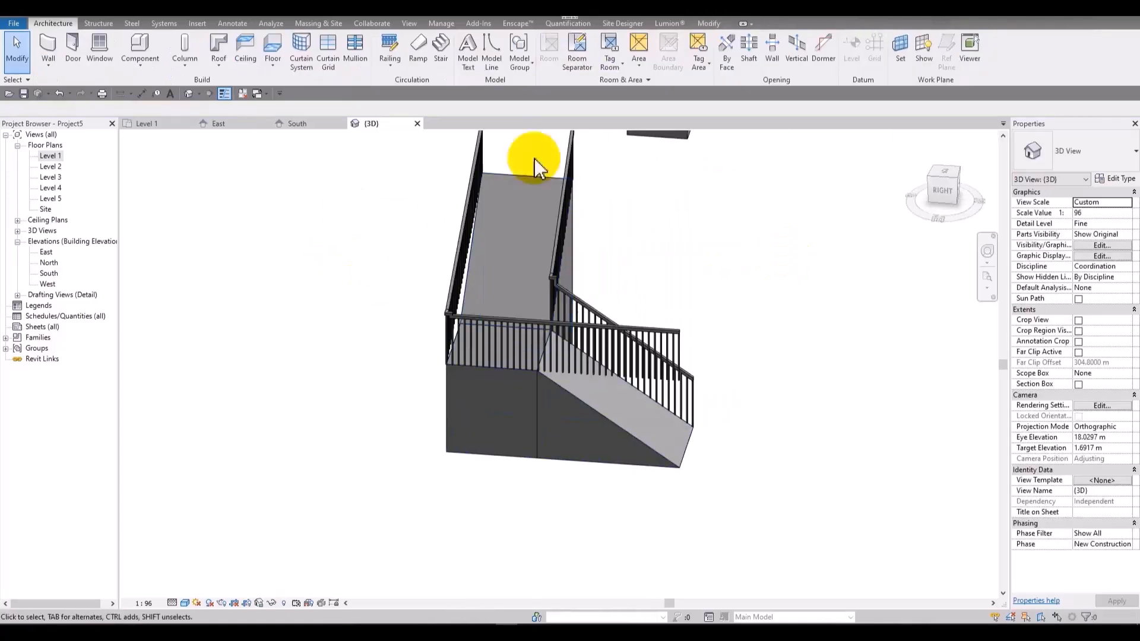
shift+middle_drag(544, 282, 749, 315)
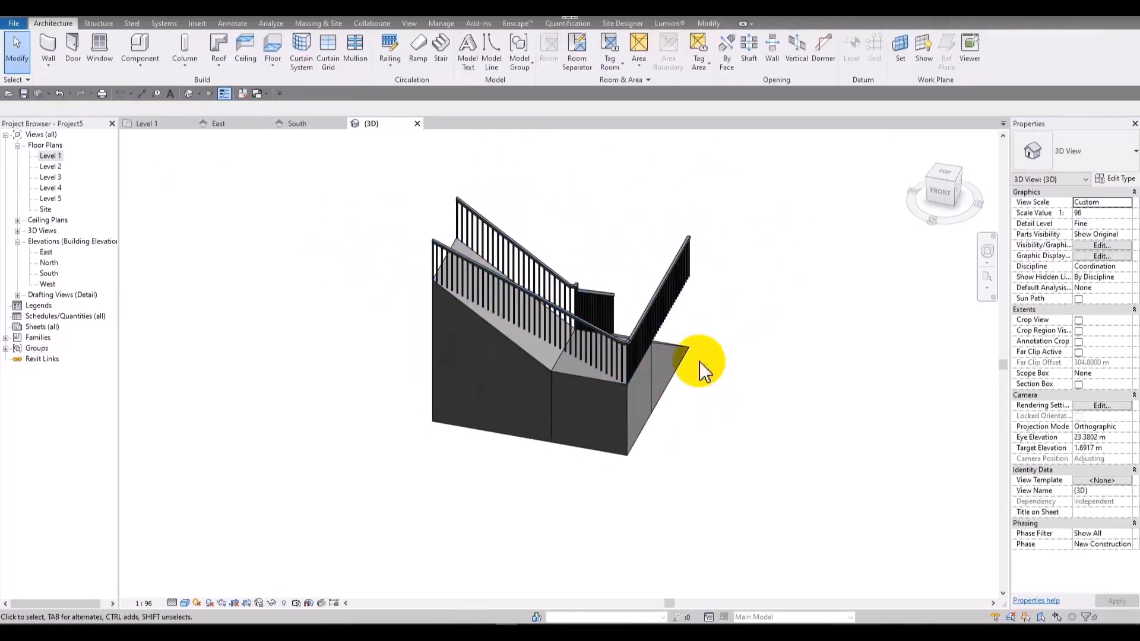
click(682, 301)
shift+middle_drag(682, 301, 420, 204)
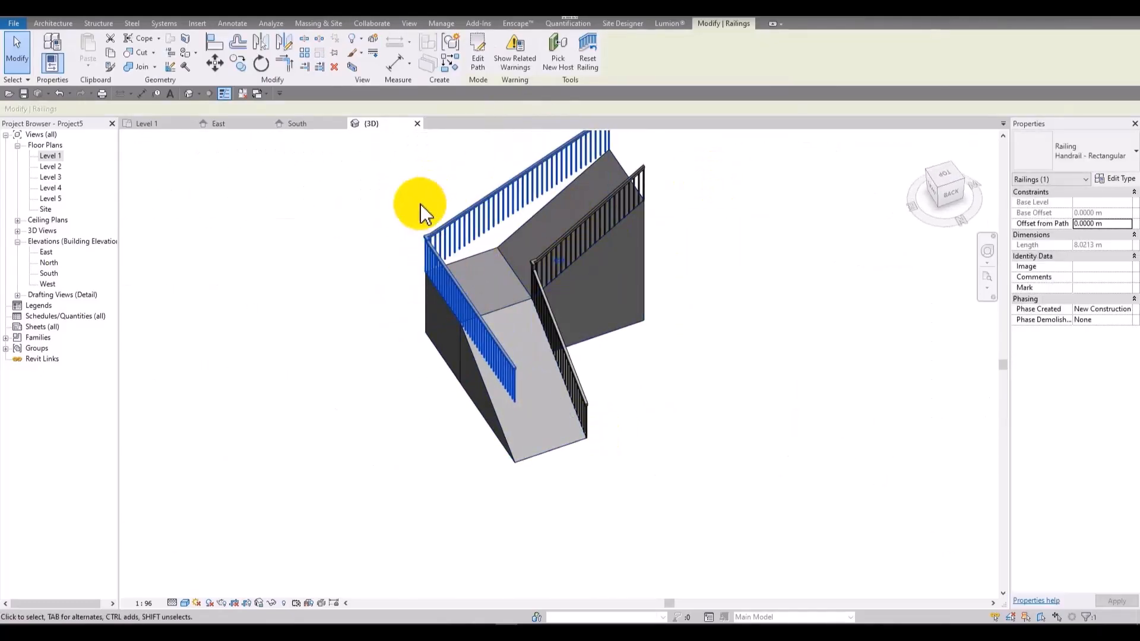
click(365, 250)
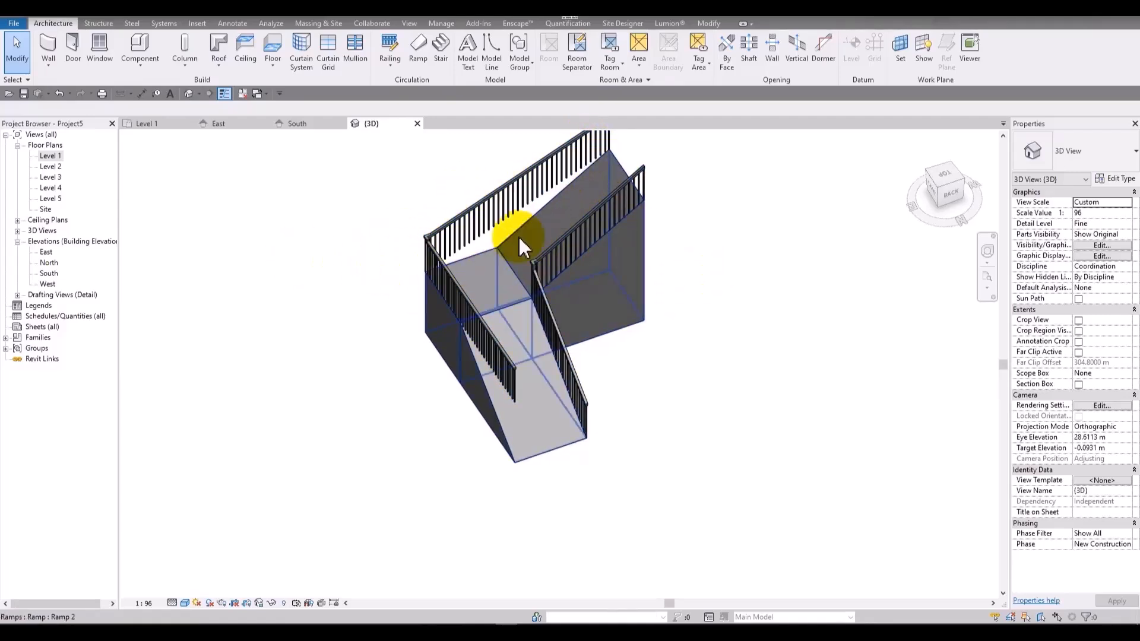
shift+middle_drag(606, 203, 462, 276)
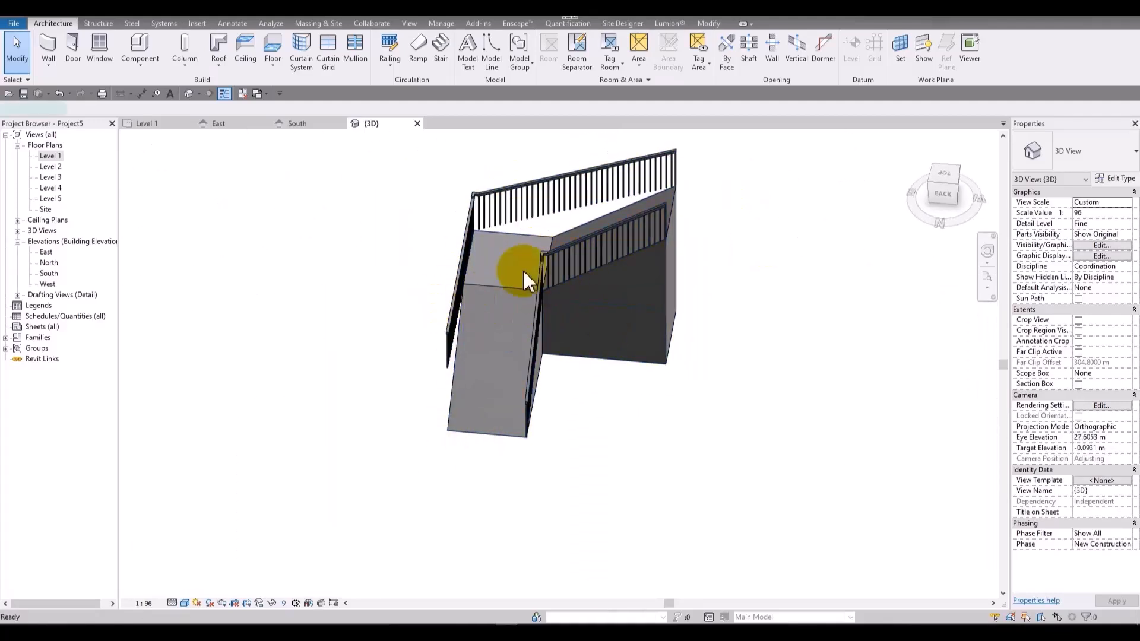
- Replace the two landing risers in the ramp sketch with one diagonal riser between the outer and inner corners, and finish the sketch
double_click(573, 234)
click(532, 353)
key(Delete)
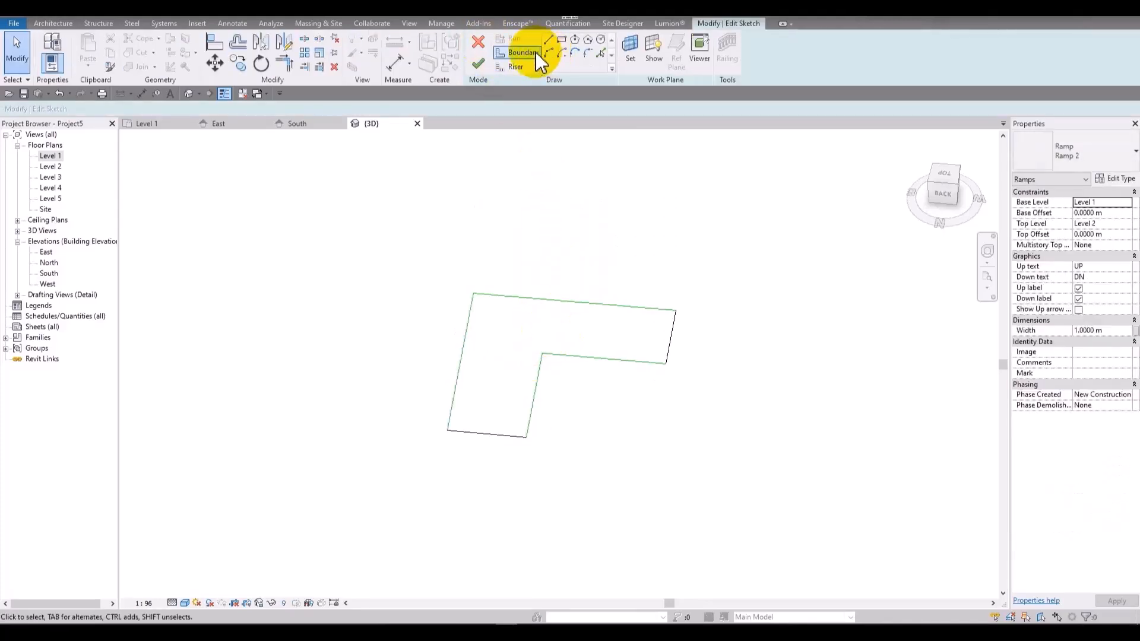
click(514, 67)
click(473, 293)
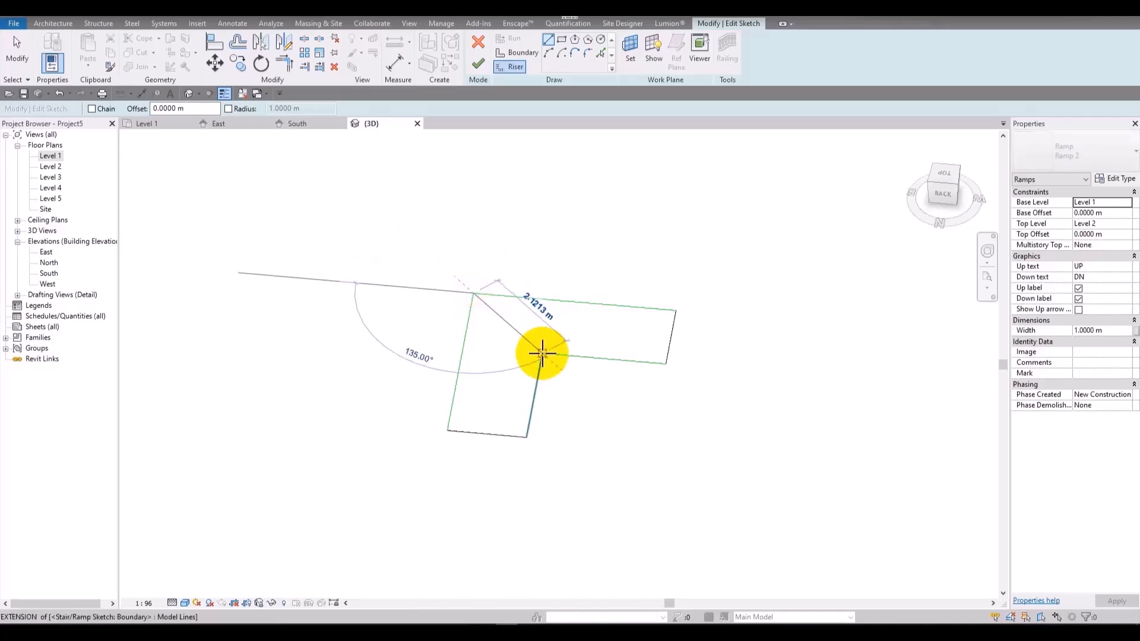
click(546, 353)
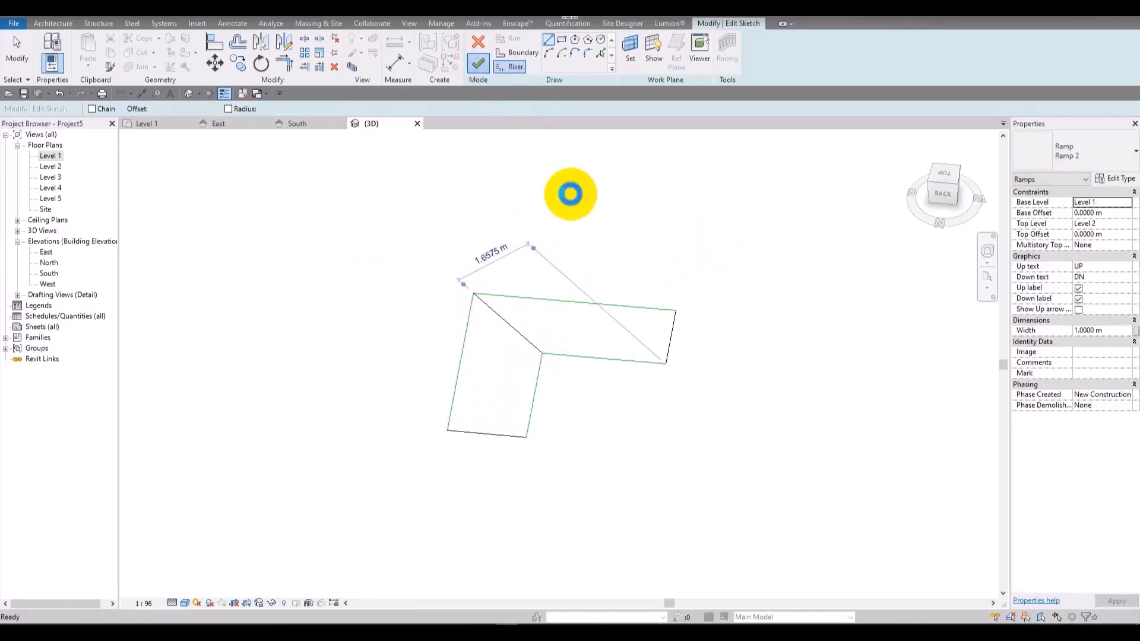
click(660, 395)
shift+middle_drag(727, 425, 499, 241)
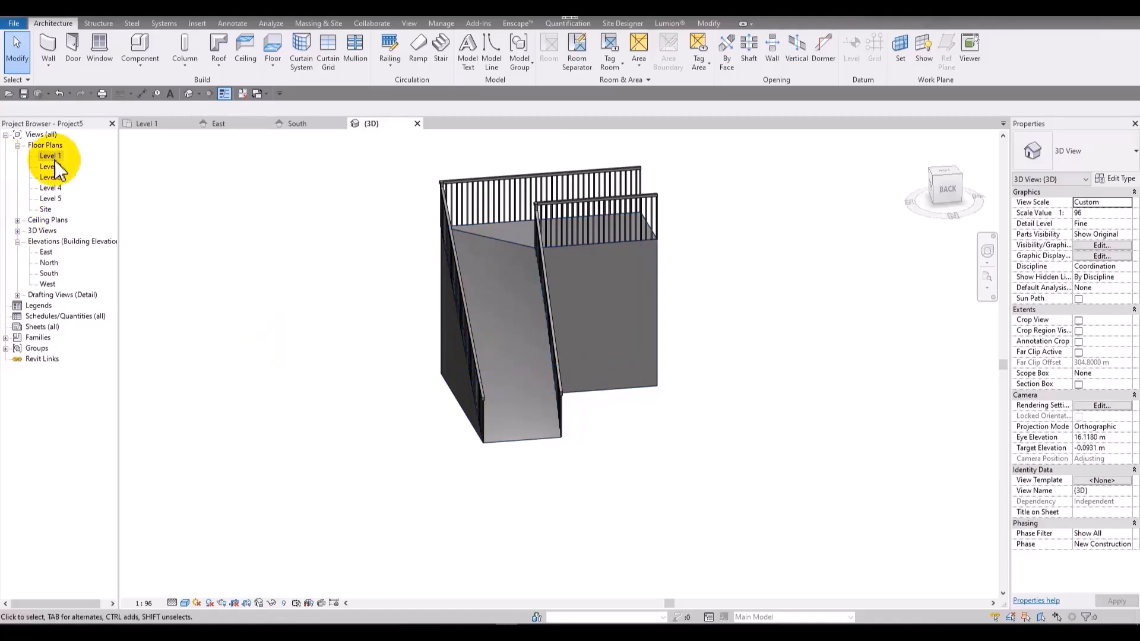
- Edit the ramp sketch in the Level 1 plan and delete the diagonal corner riser, keeping the L-shaped outline
double_click(51, 156)
double_click(576, 187)
scroll(514, 187, down, 3)
middle_drag(618, 252, 675, 295)
drag(696, 186, 303, 469)
key(Delete)
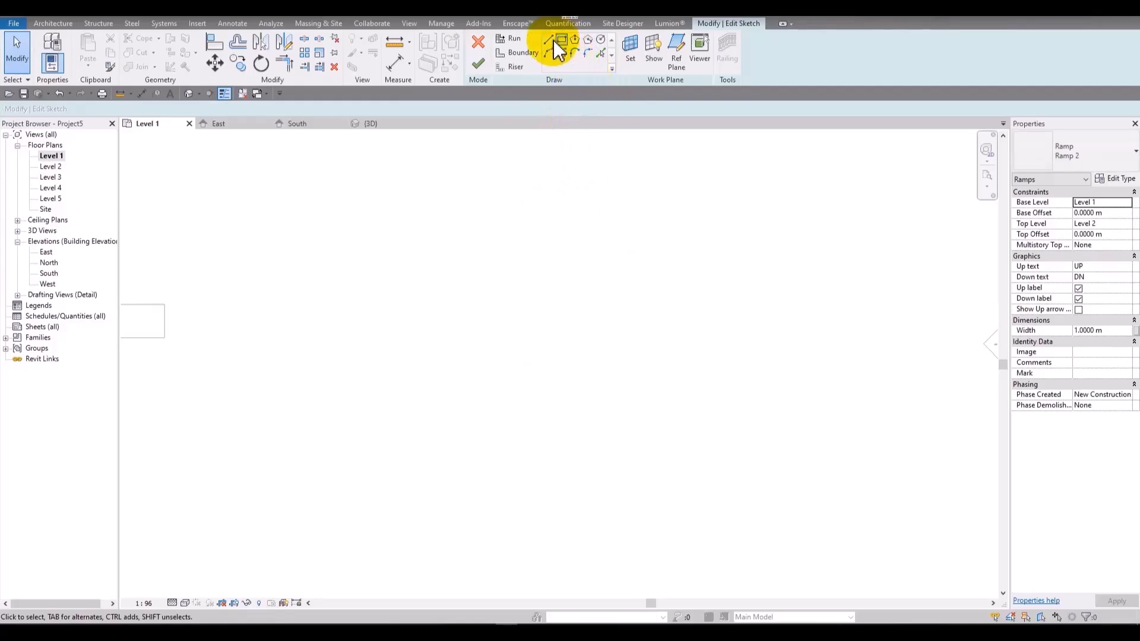
key(ctrl+z)
key(Delete)
- Lengthen both ramp arms by moving the upper end riser to about 3.7 m from the inner corner and the left end riser outward
drag(537, 248, 536, 204)
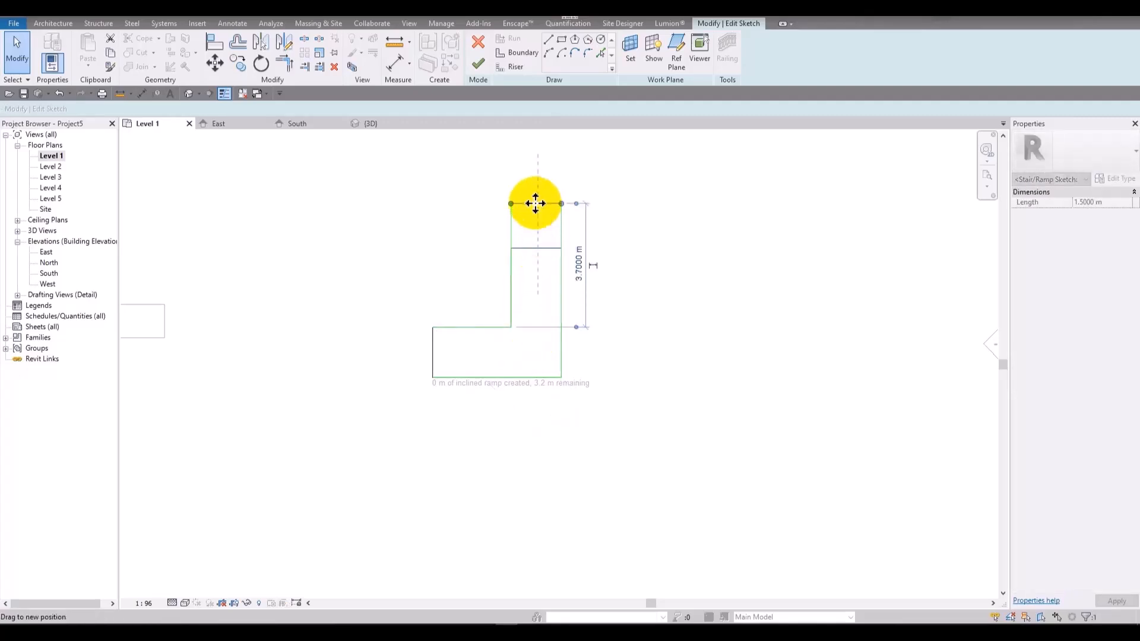
click(429, 357)
click(433, 355)
drag(433, 354, 387, 357)
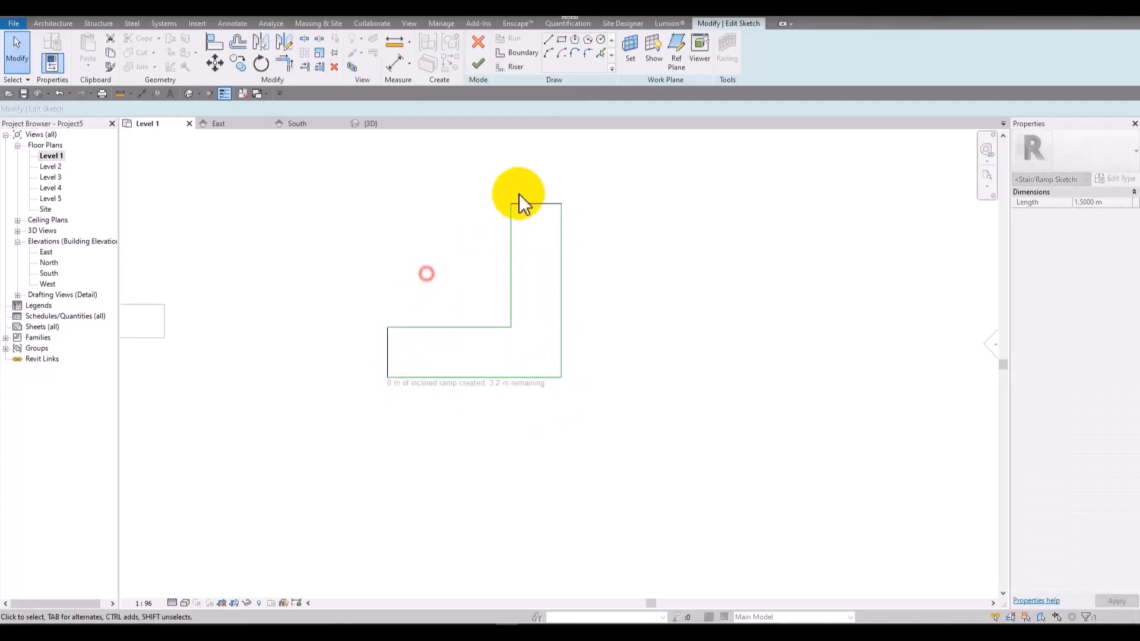
- Round the inner corner of the L-shaped ramp boundary with a fillet of about 1.2 m and the outer corner with a larger fillet
click(436, 264)
click(587, 54)
click(497, 327)
click(496, 319)
click(561, 357)
click(550, 375)
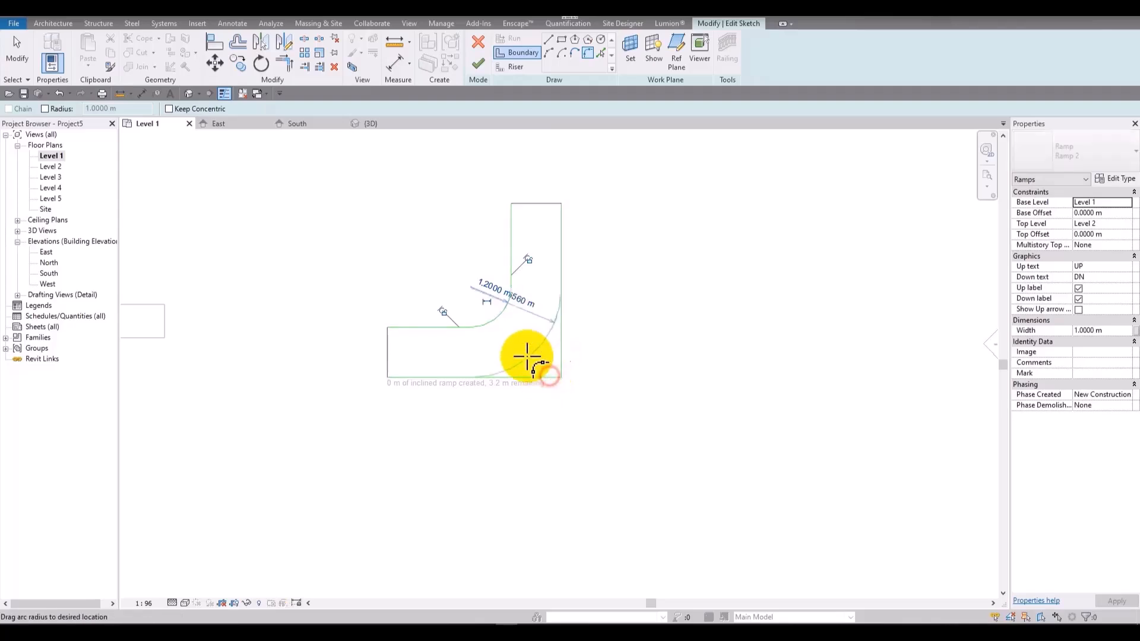
click(536, 359)
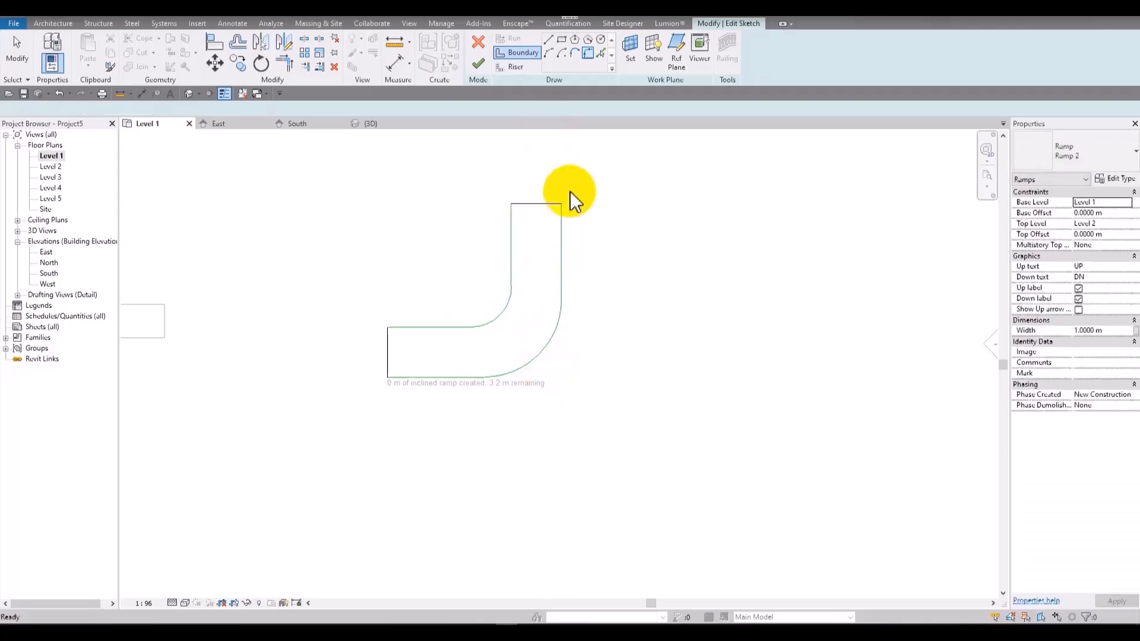
middle_drag(655, 284, 661, 247)
key(Escape)
key(Escape)
- Draw two risers across the ramp, joining the inner and outer arc endpoints at each end of the bend, and finish the sketch
click(508, 70)
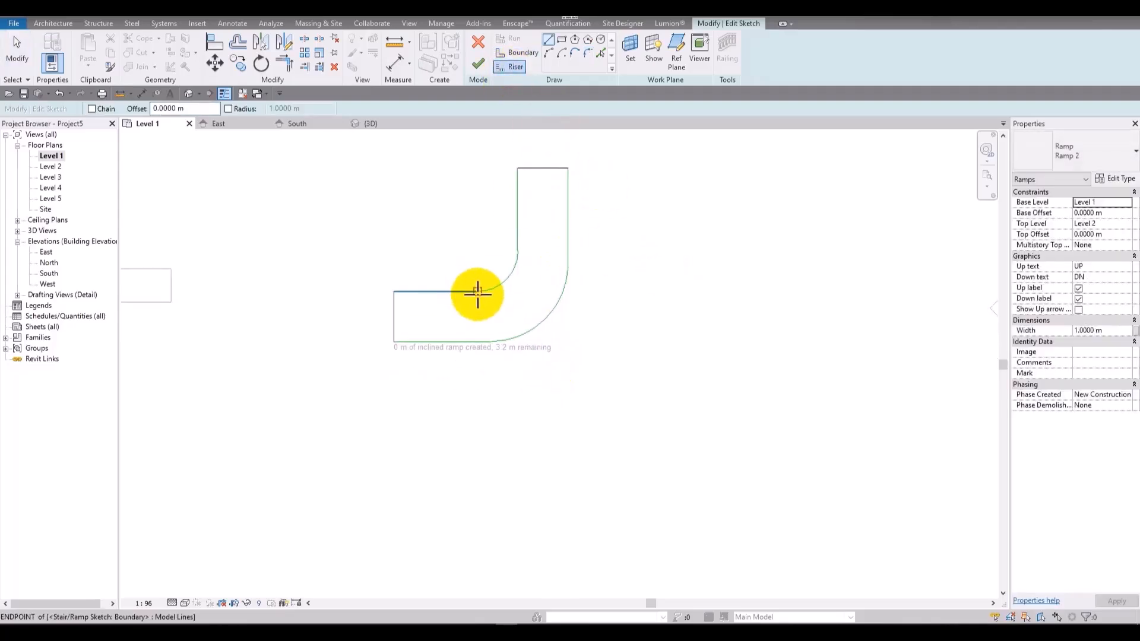
click(478, 292)
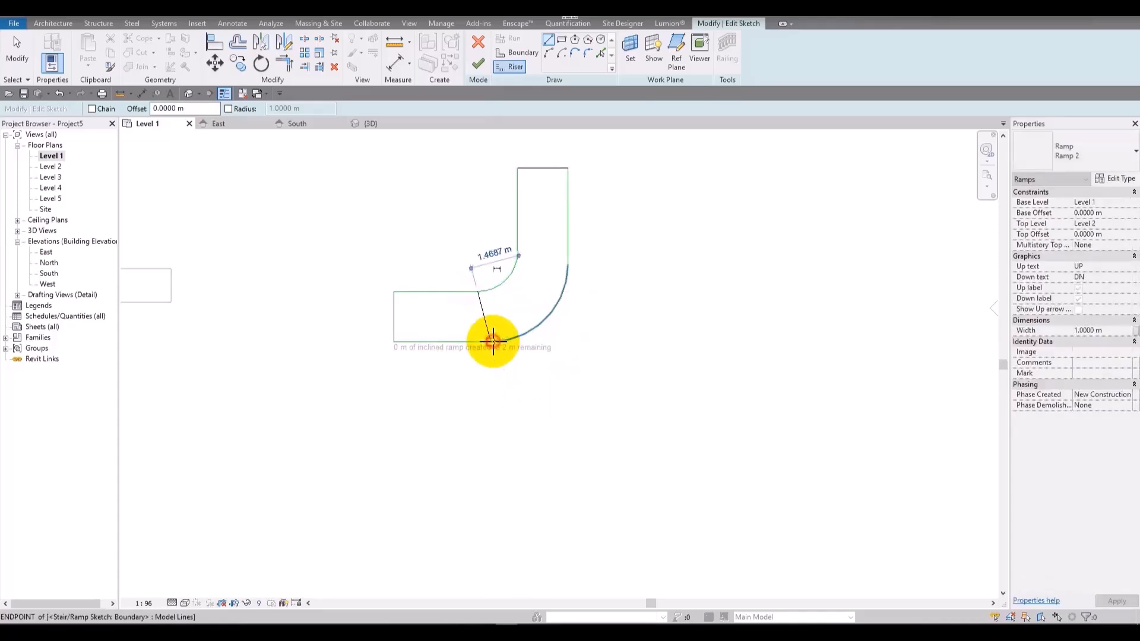
click(492, 341)
click(567, 264)
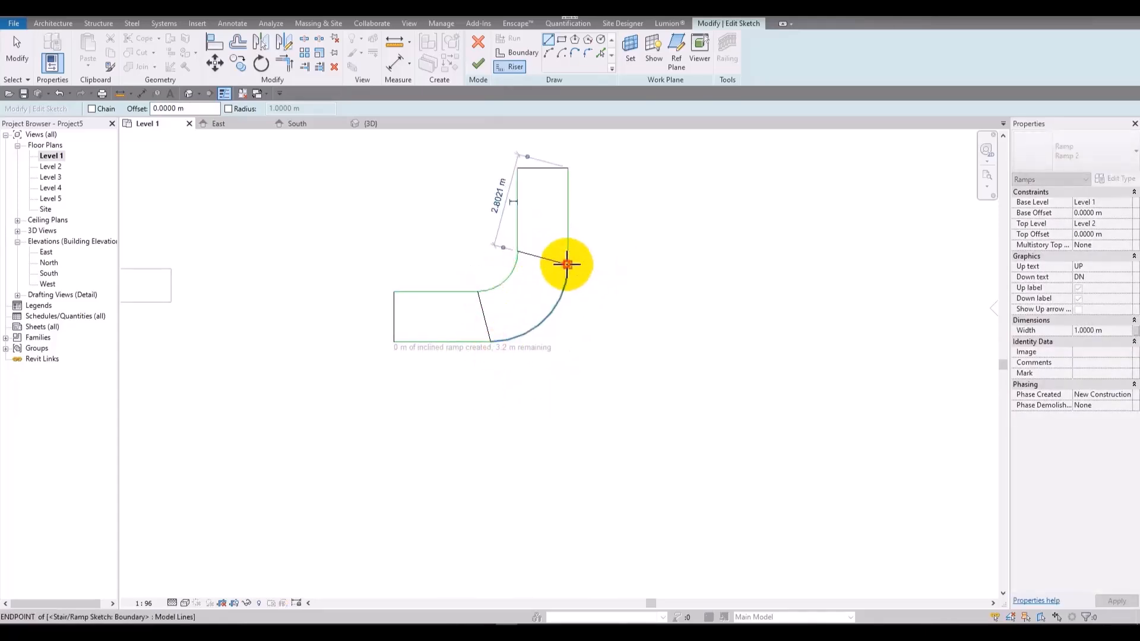
- View the ramp in 3D and inspect the curved corner landing and its railings from several sides
click(192, 94)
click(768, 293)
shift+middle_drag(758, 399, 801, 249)
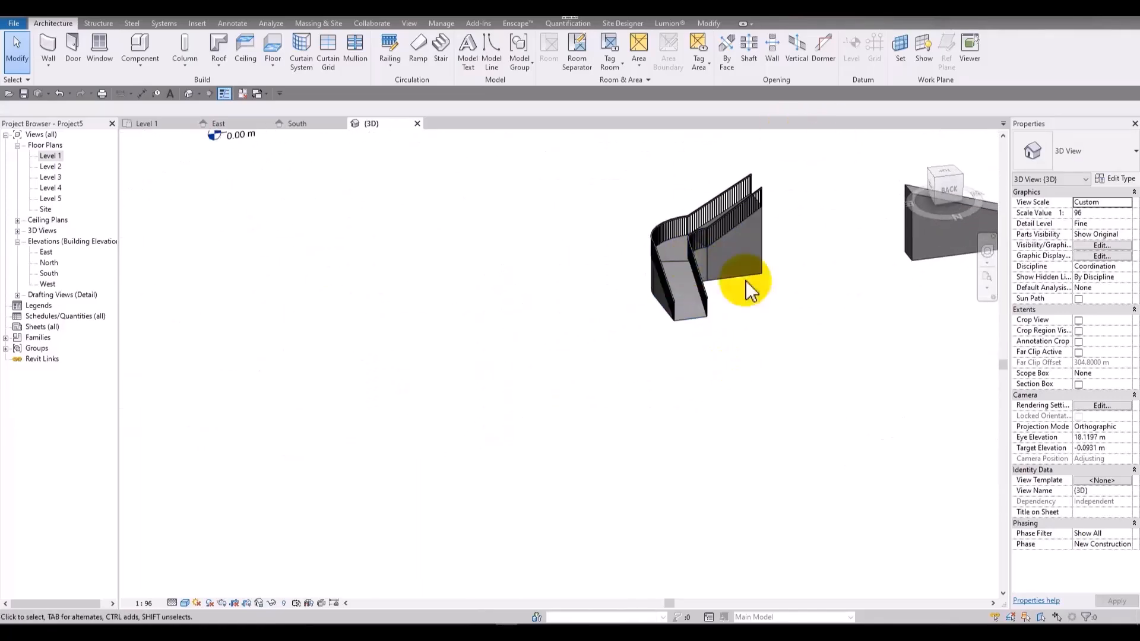
scroll(698, 292, up, 7)
shift+middle_drag(767, 394, 493, 471)
scroll(489, 473, down, 5)
shift+middle_drag(618, 436, 574, 279)
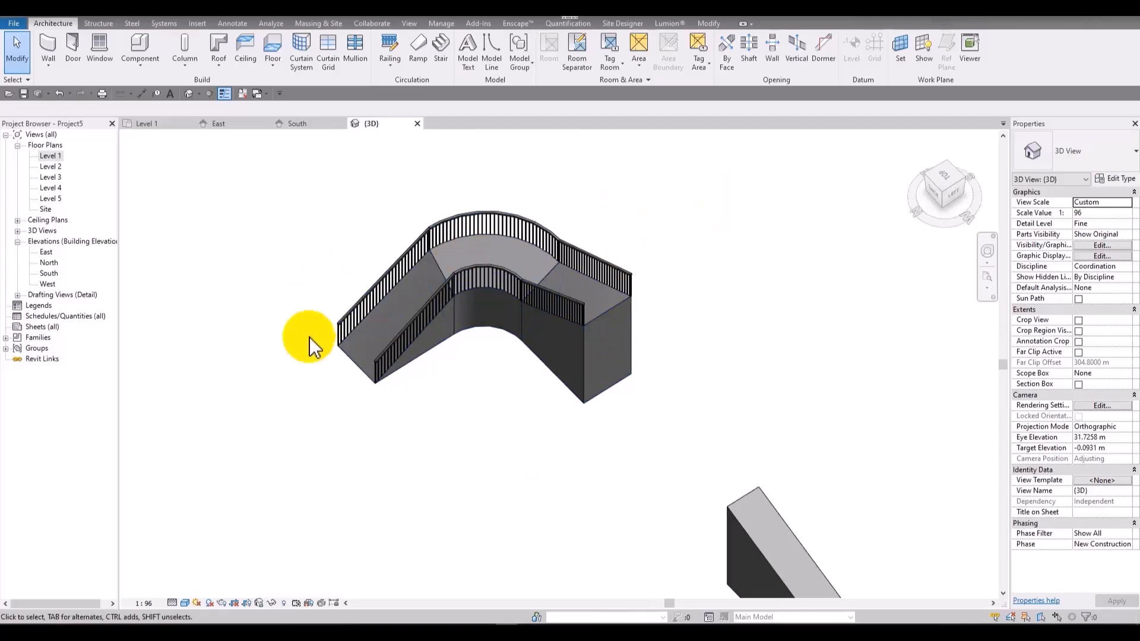
- Edit the ramp sketch in the Level 1 plan and delete both risers at the ends of the bend
double_click(52, 156)
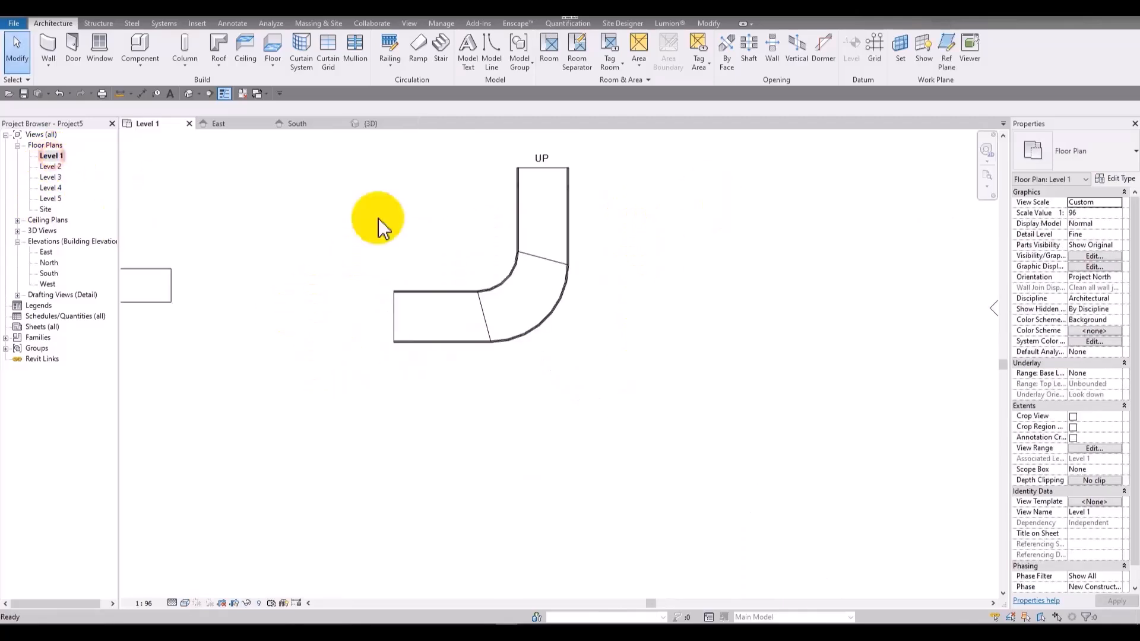
double_click(539, 255)
scroll(511, 305, up, 3)
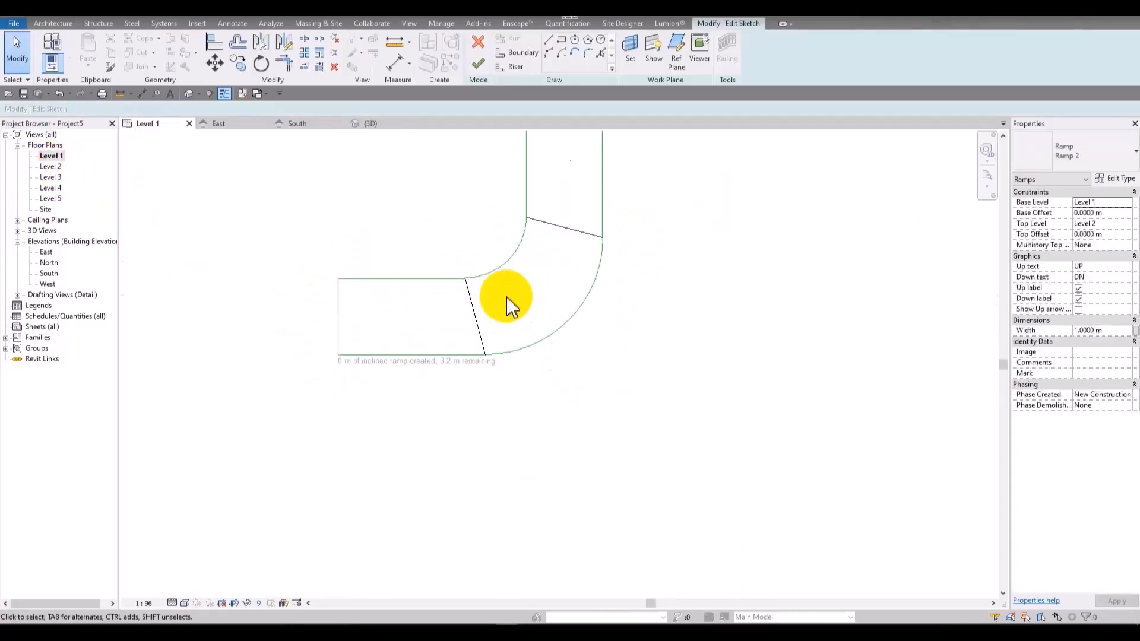
click(468, 295)
- Draw one diagonal riser between the middles of the inner and outer arcs, finish the sketch and check the ramp in 3D
click(509, 65)
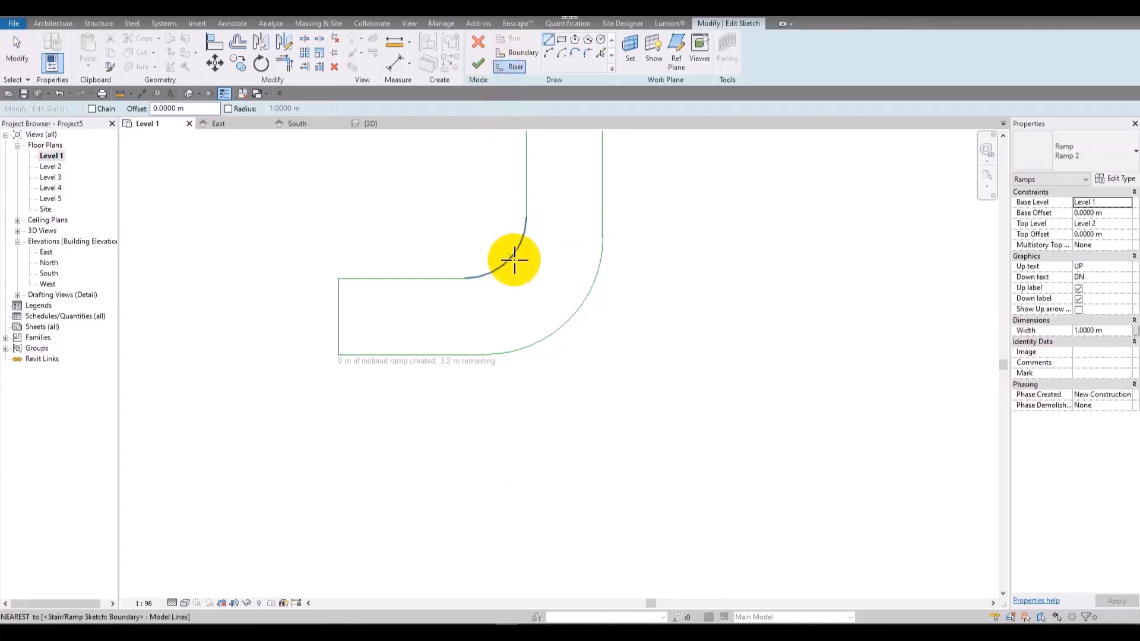
click(511, 260)
click(567, 319)
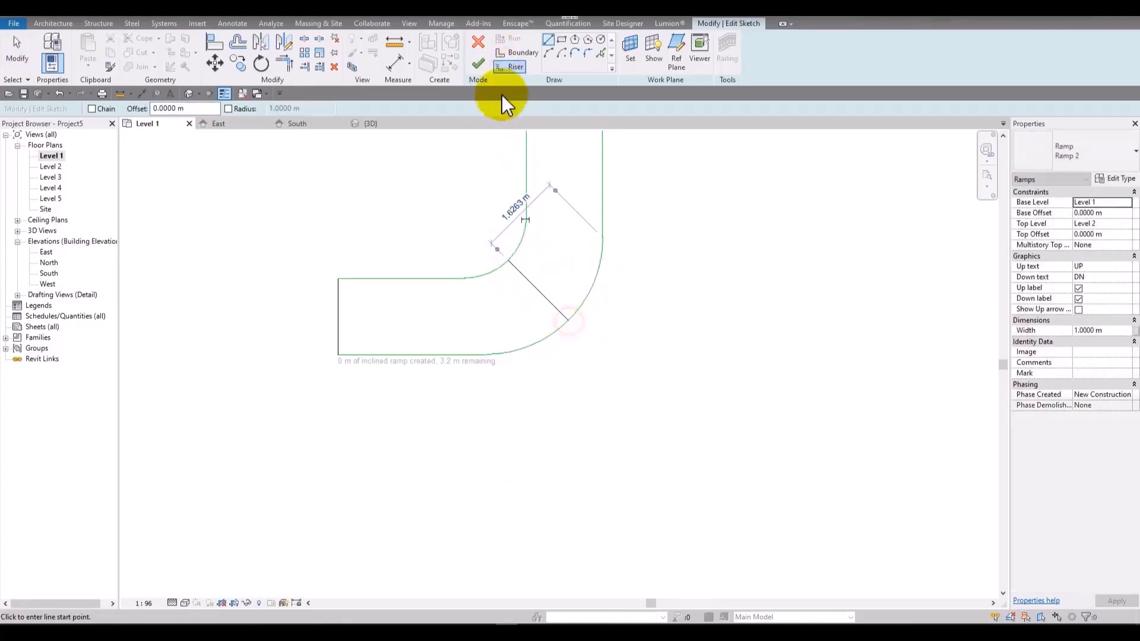
key(Escape)
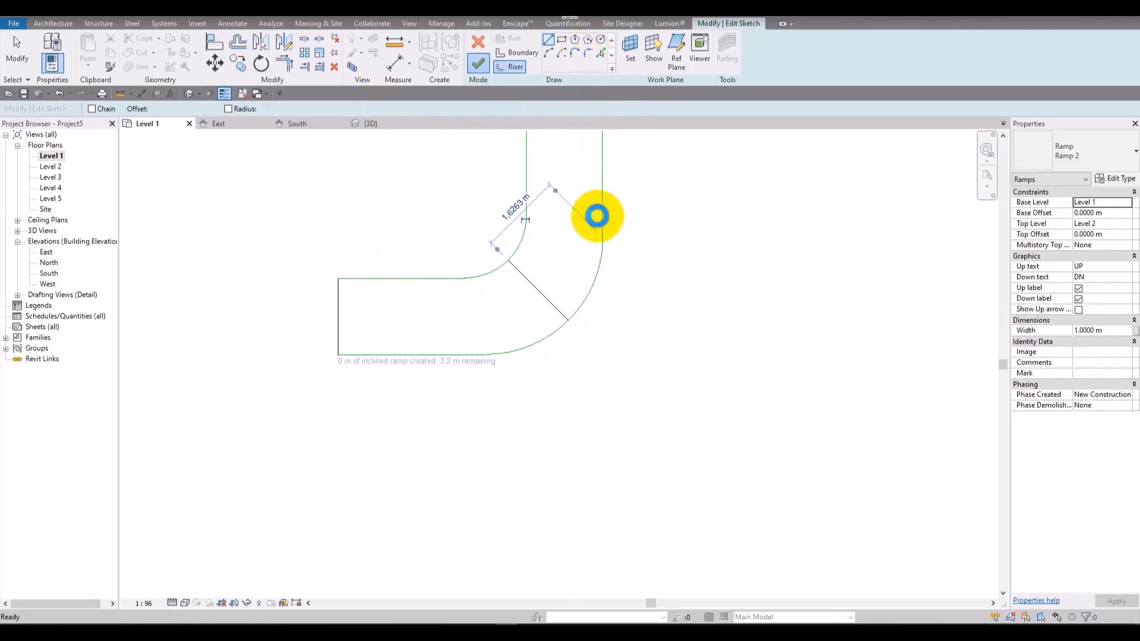
click(478, 63)
click(189, 93)
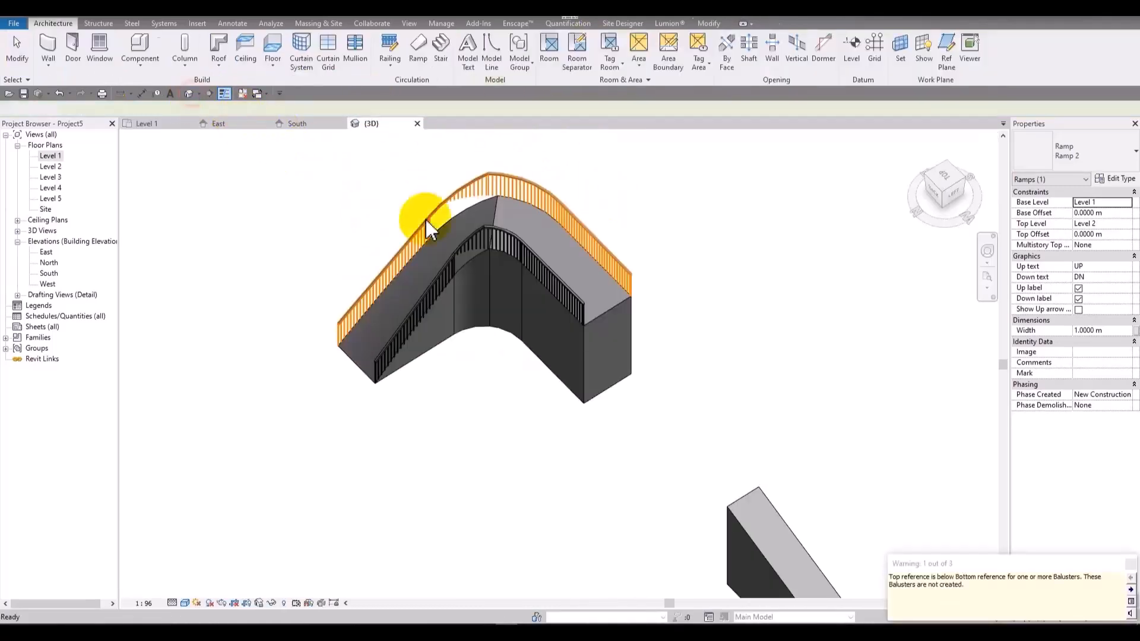
shift+middle_drag(307, 307, 535, 276)
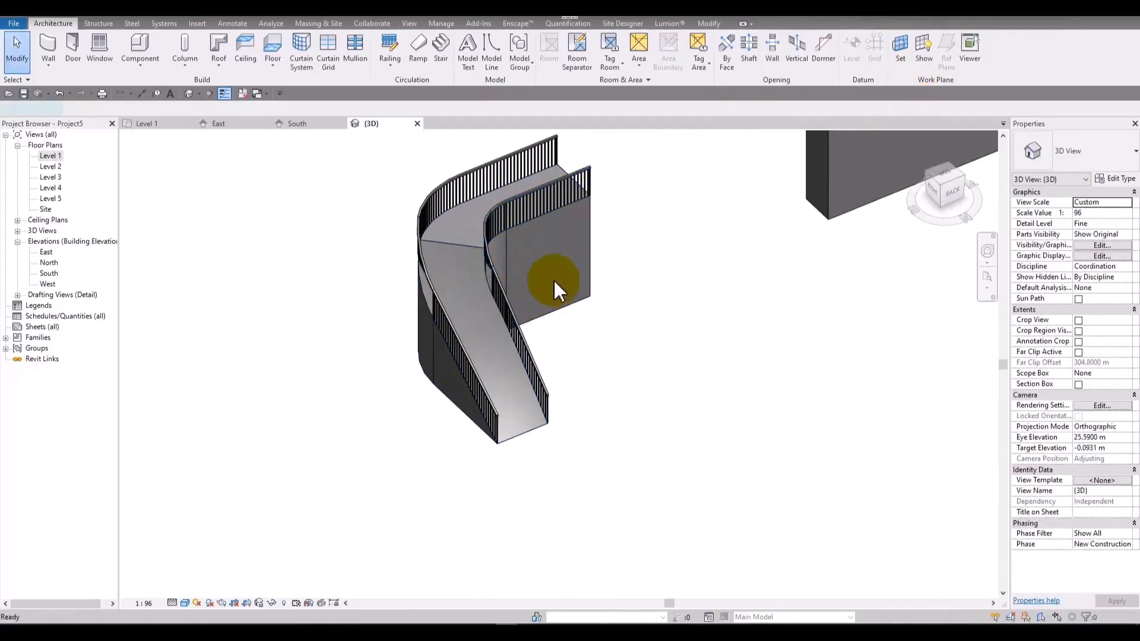
- Replace the single diagonal riser with three risers across the bend, at both arc ends and mid-arc, and finish the sketch
key(ctrl+z)
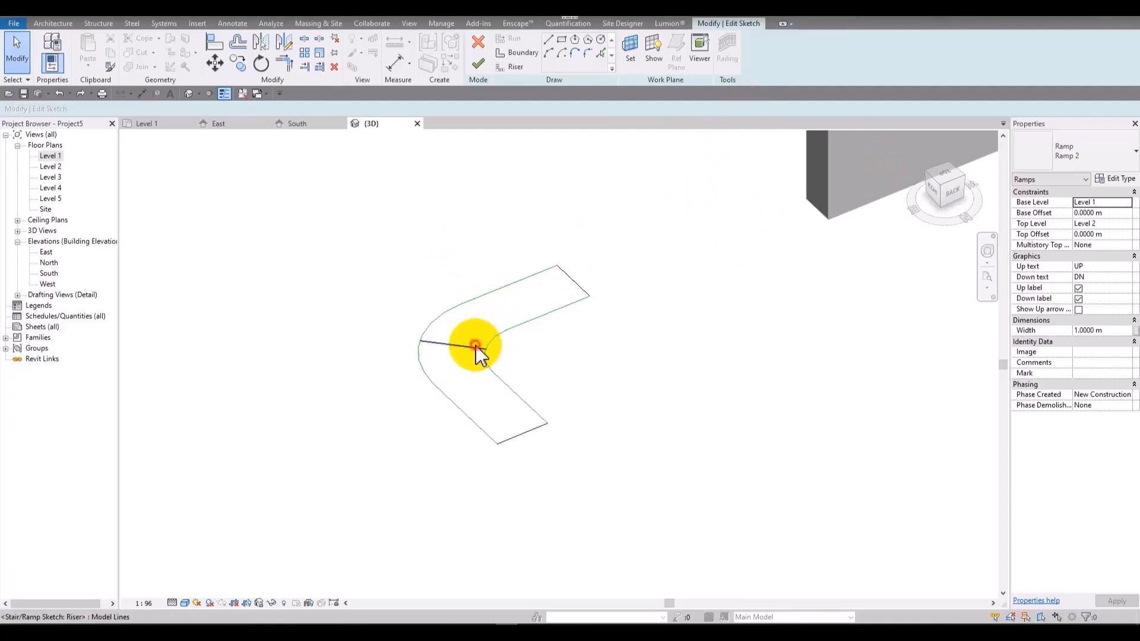
double_click(52, 157)
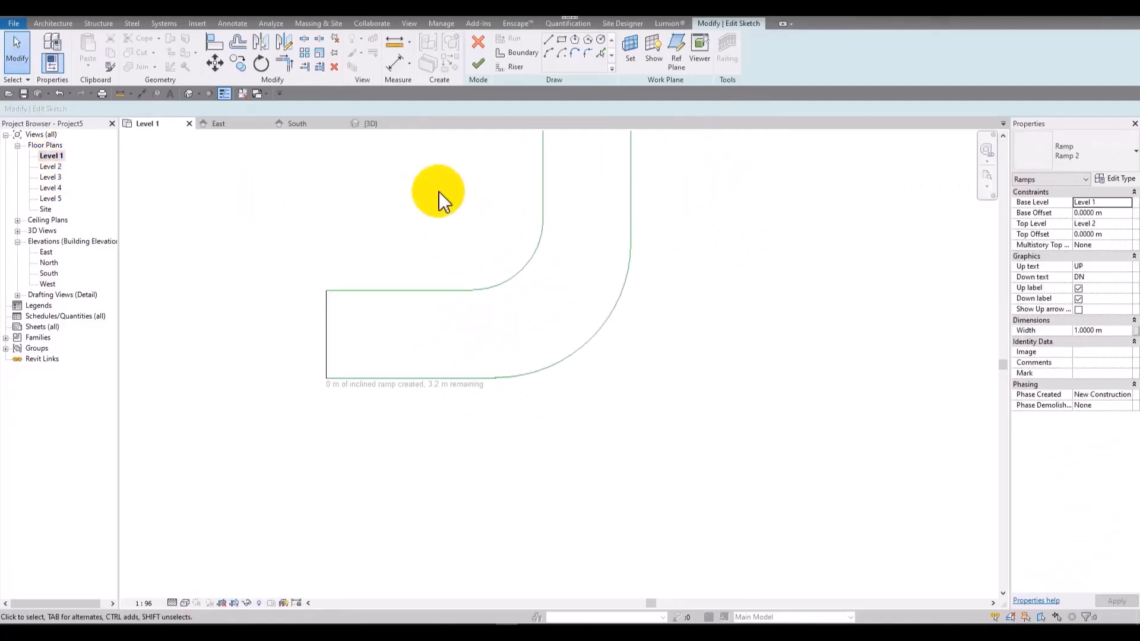
click(542, 220)
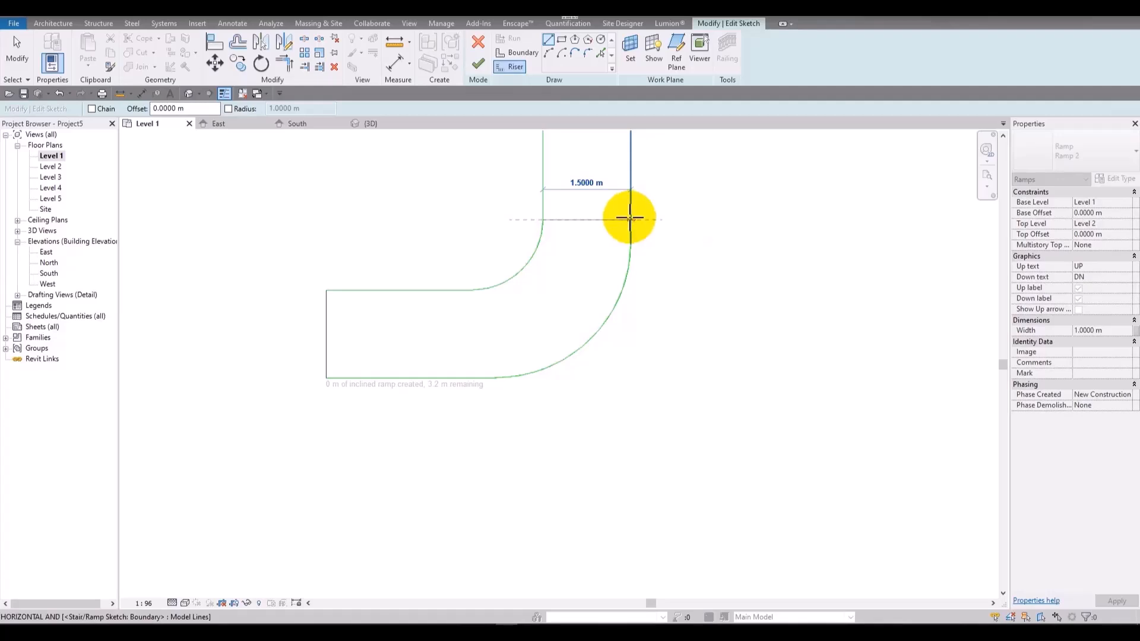
click(630, 245)
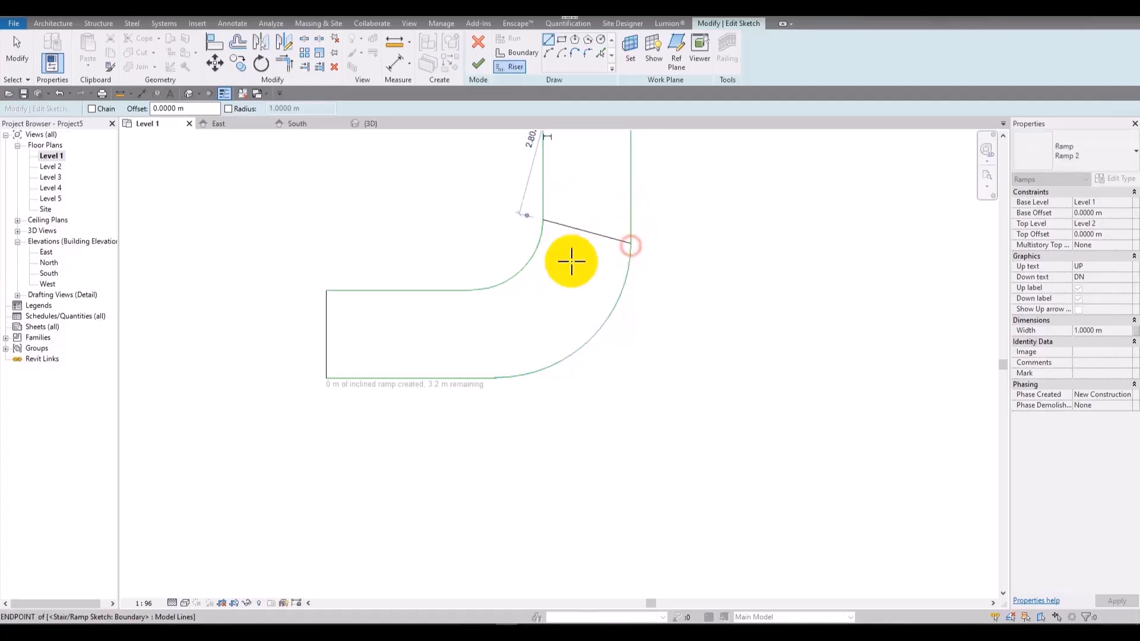
click(473, 290)
click(495, 377)
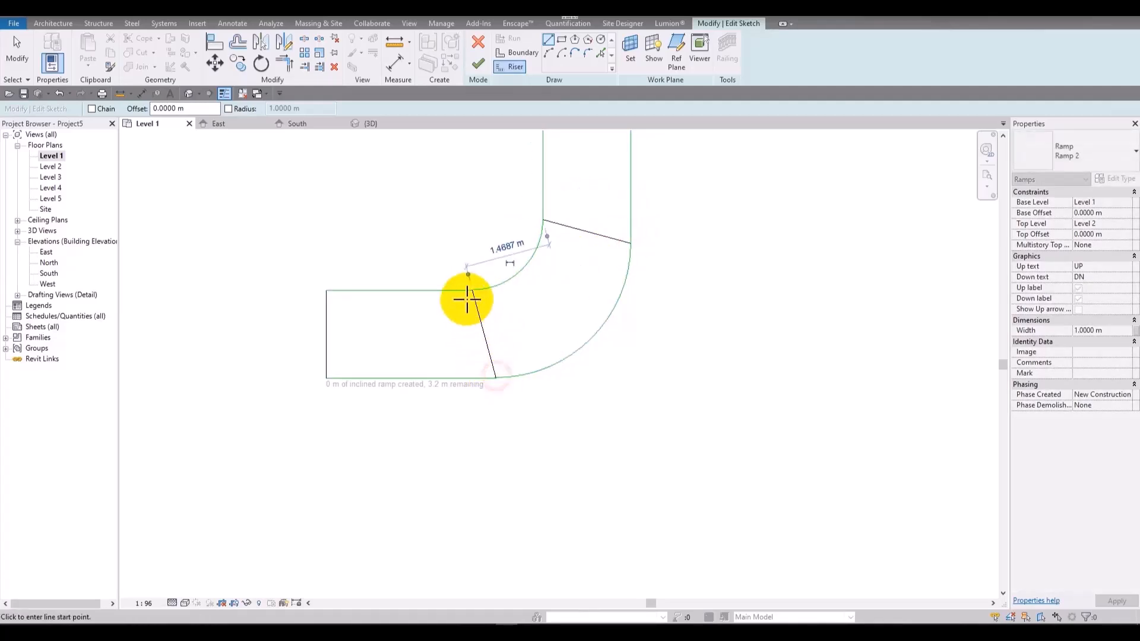
click(523, 269)
click(590, 334)
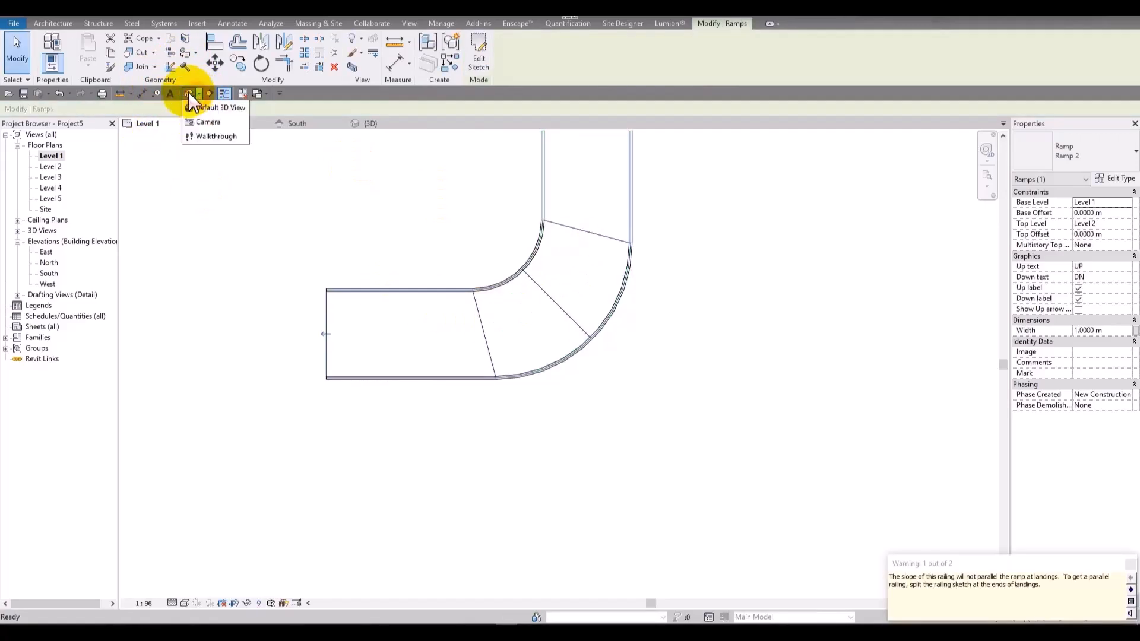
- Inspect in 3D how the ramp with three corner risers slopes around the bend
click(196, 107)
shift+middle_drag(662, 303, 450, 297)
shift+middle_drag(420, 361, 452, 249)
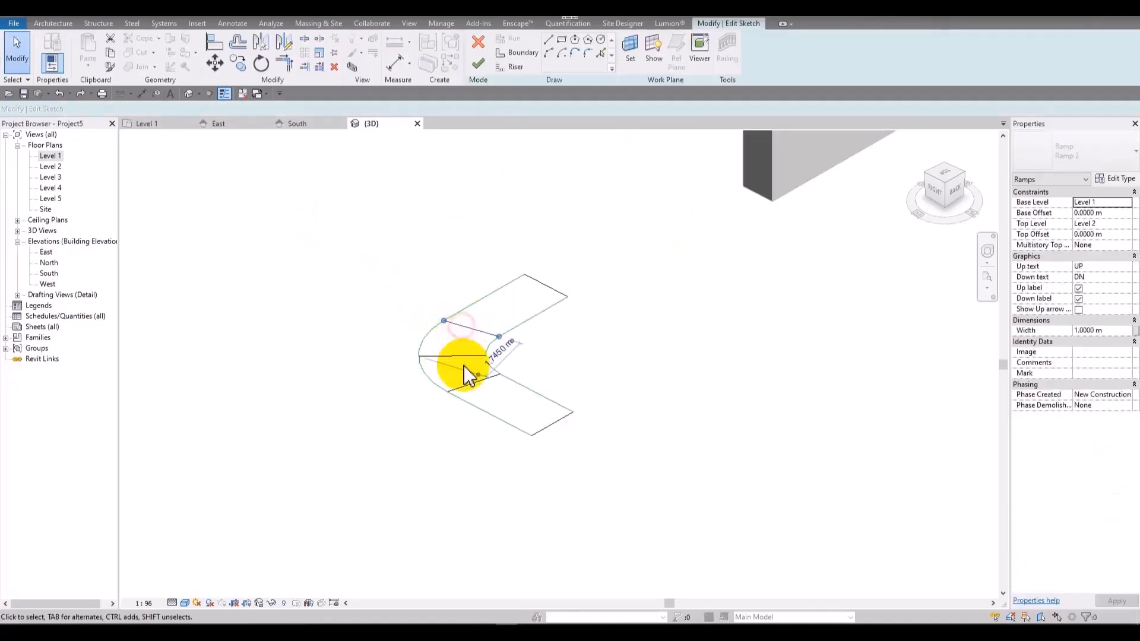
- Delete all three corner risers from the ramp sketch, keep only the end risers, and finish the sketch from the Level 1 plan
click(455, 357)
key(Delete)
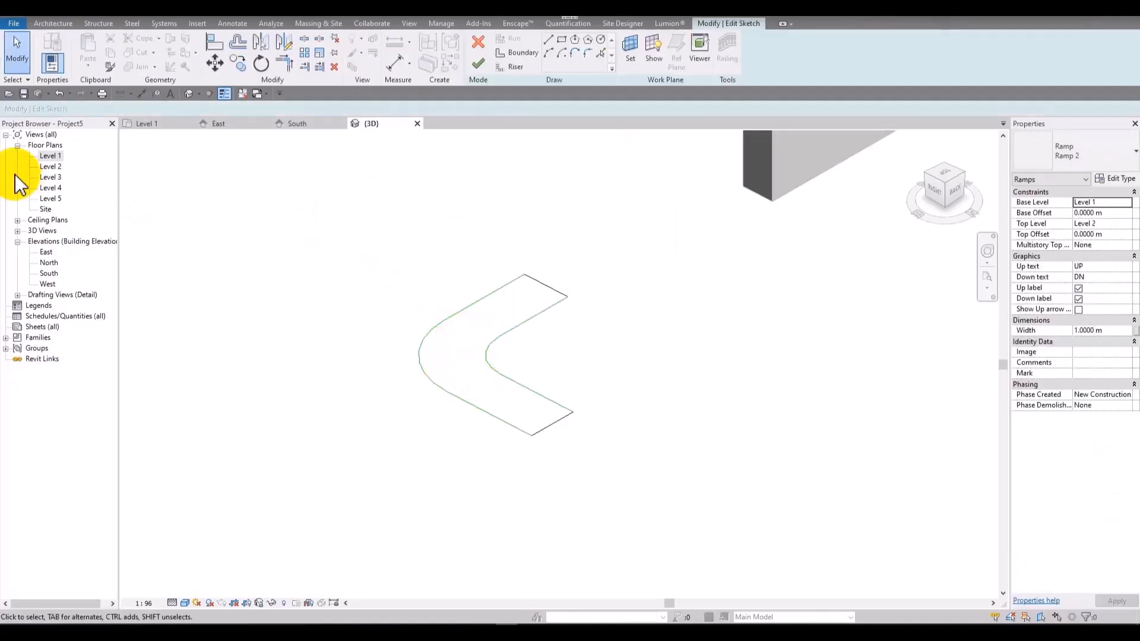
double_click(47, 156)
scroll(461, 247, down, 2)
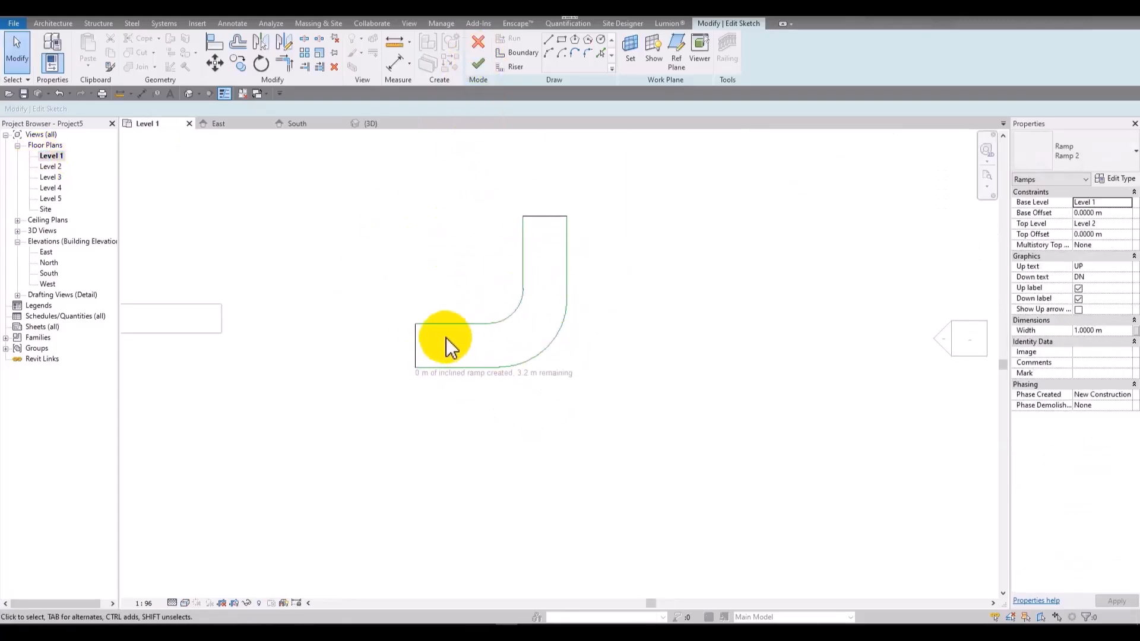
click(477, 72)
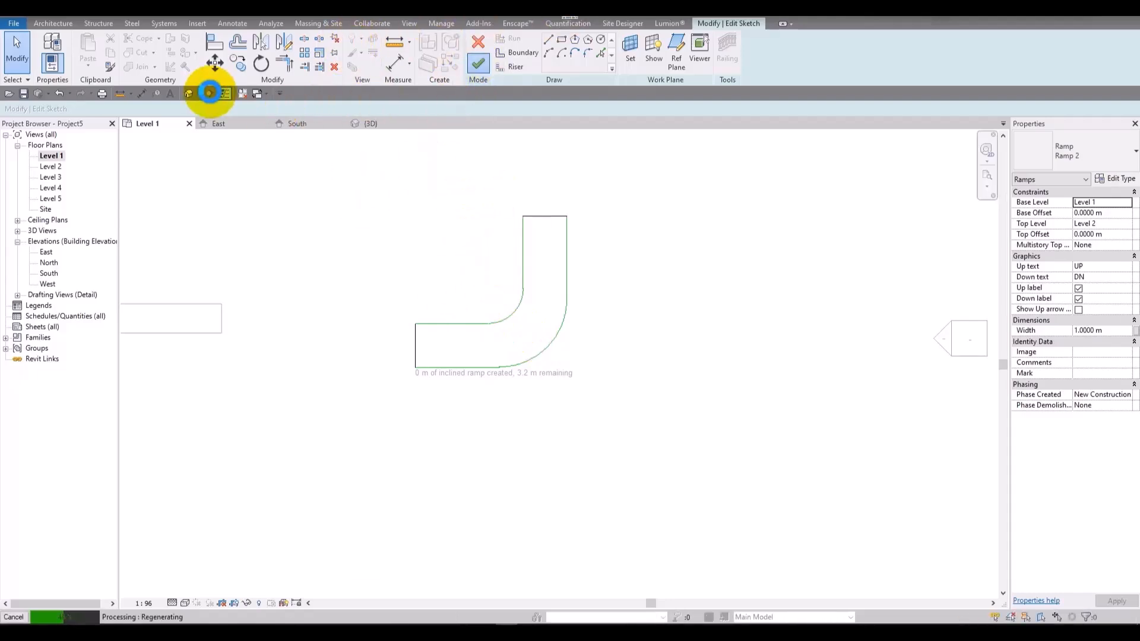
- Examine in 3D the ramp without corner risers, comparing the slope and railings around the bend from several sides
click(188, 94)
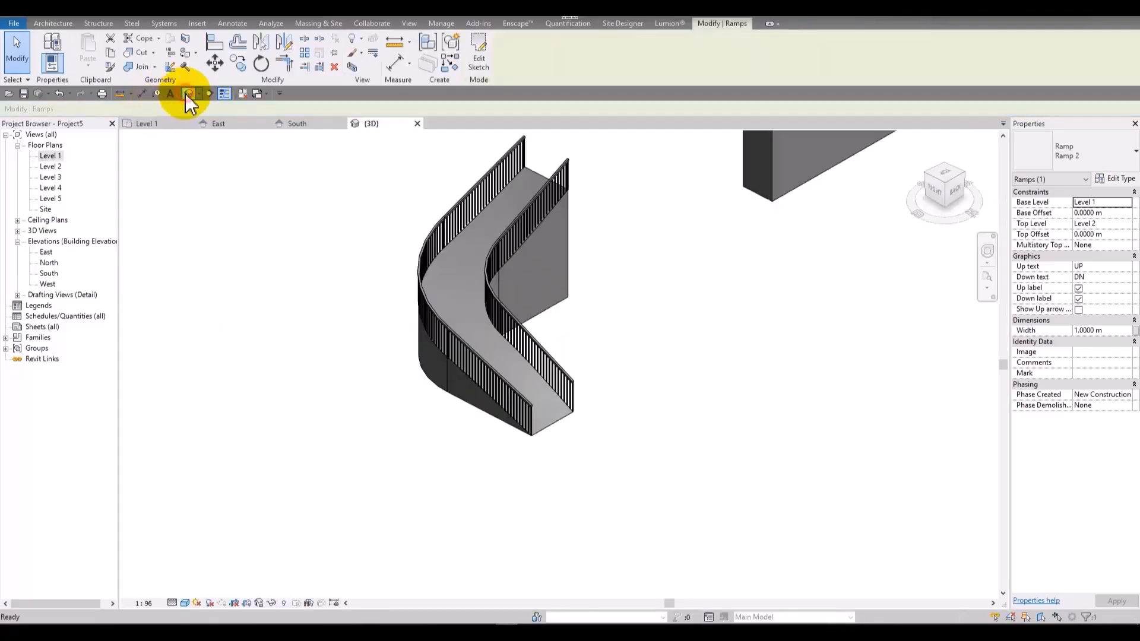
shift+middle_drag(704, 298, 516, 181)
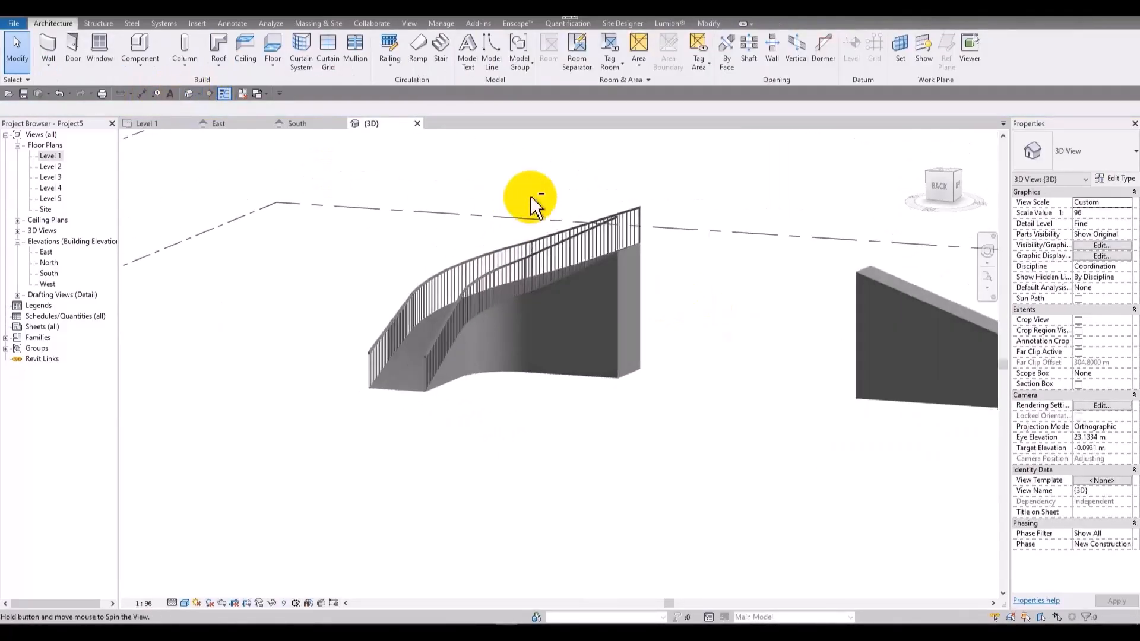
scroll(619, 237, up, 3)
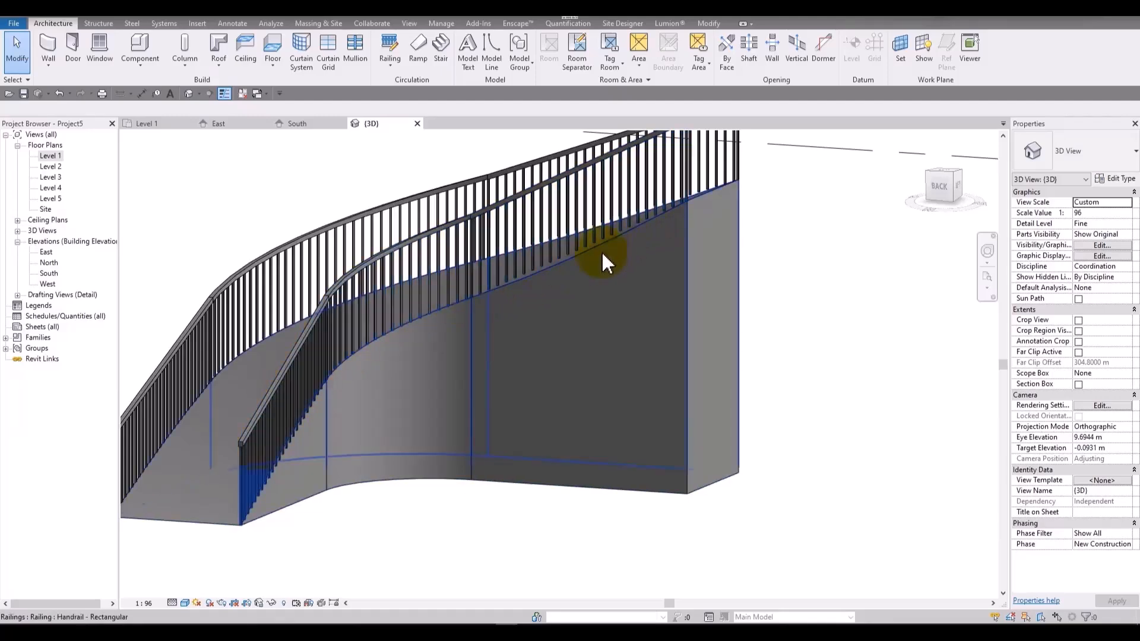
shift+middle_drag(414, 313, 681, 380)
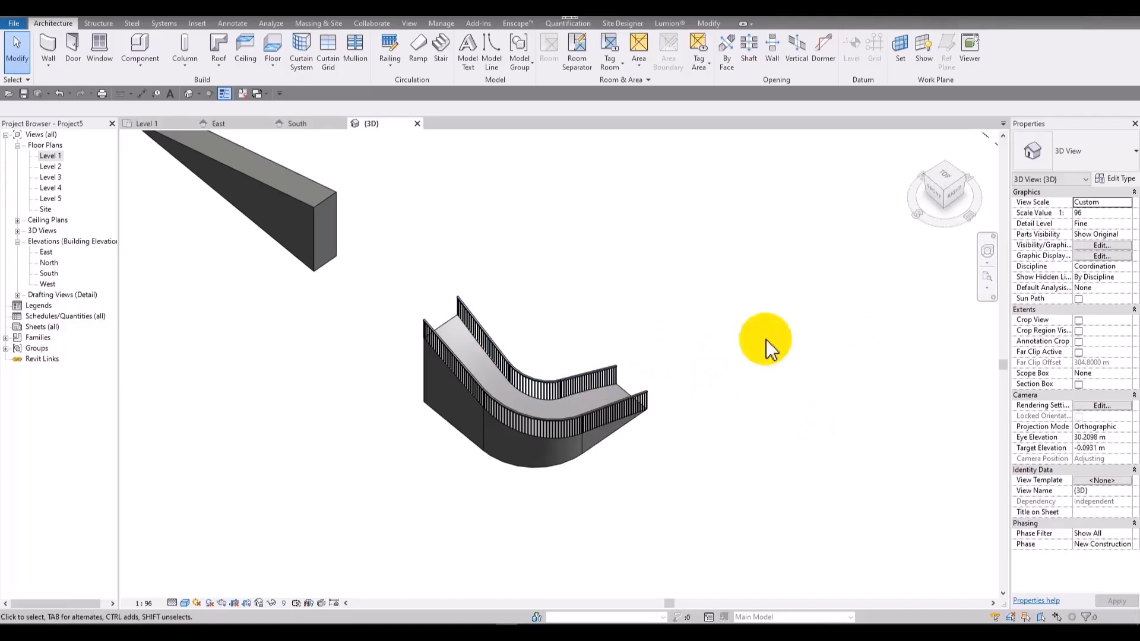
- Delete the curved L-shaped ramp with its railings and check the Level 1 plan
scroll(545, 246, down, 3)
middle_drag(545, 244, 540, 290)
scroll(672, 325, up, 5)
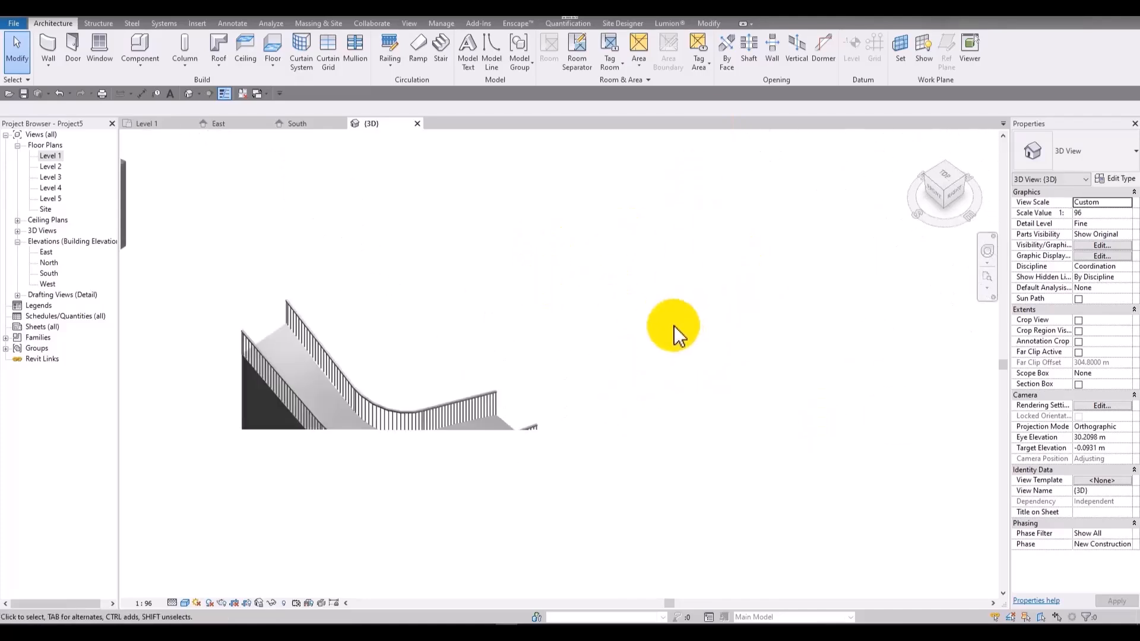
click(300, 364)
key(Delete)
double_click(50, 156)
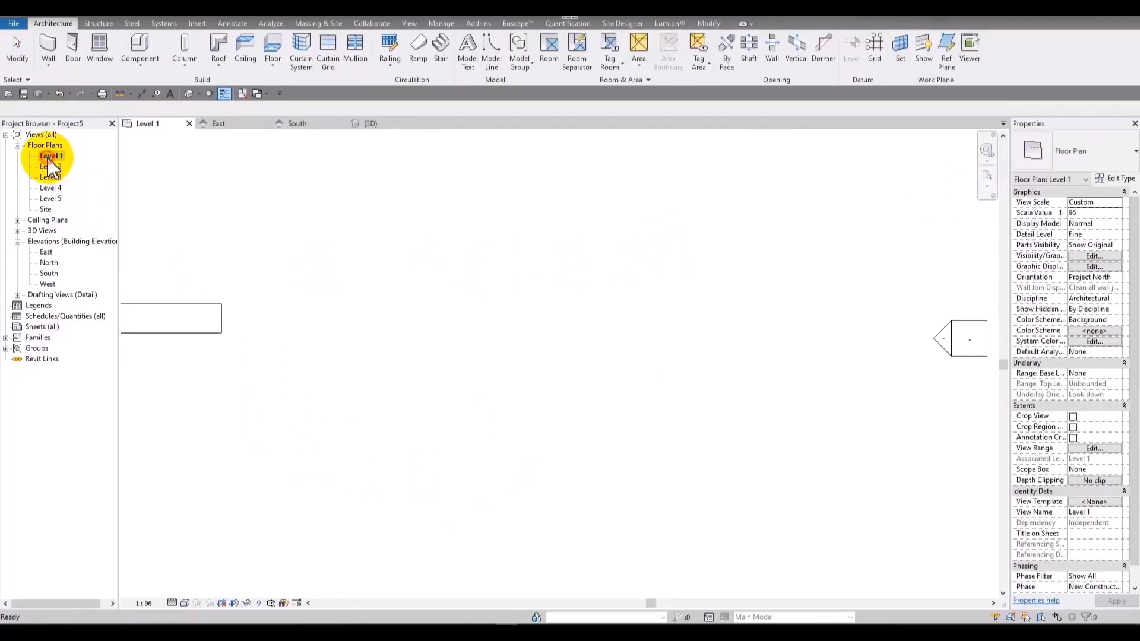
- Open the South elevation and examine the 35% slope diagram, its height and maximum incline length relative to the levels
double_click(53, 273)
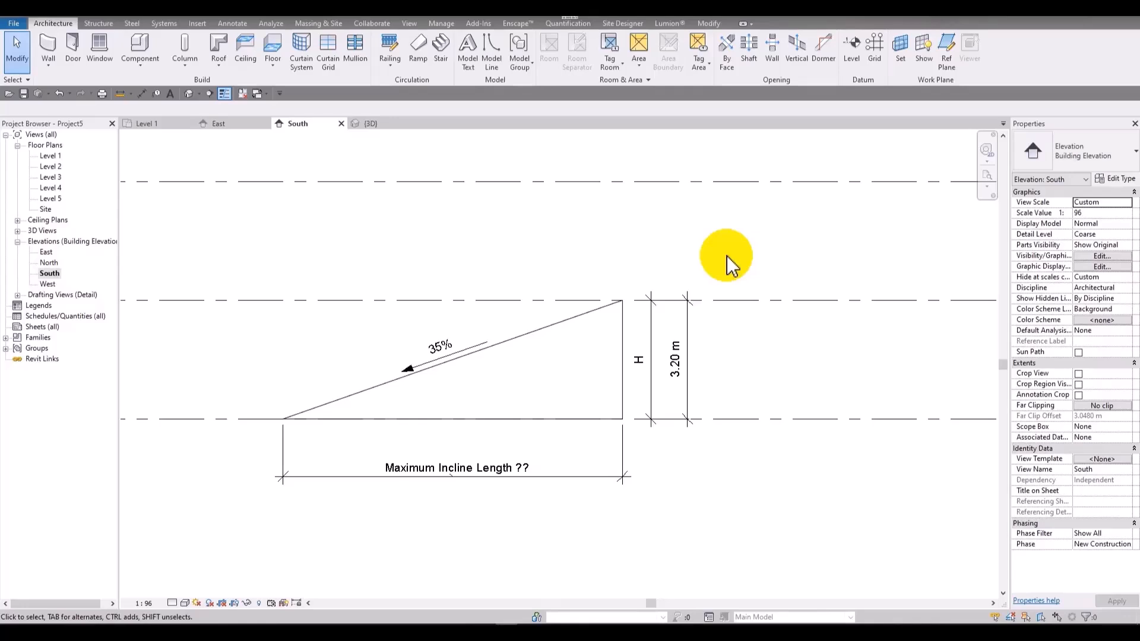
scroll(659, 238, down, 4)
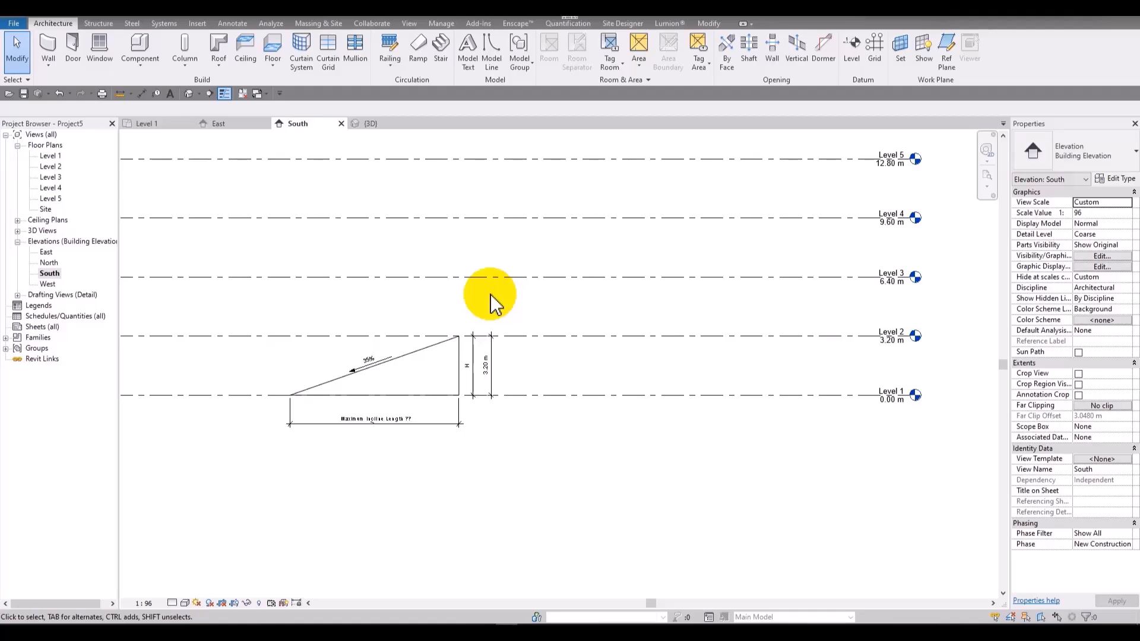
scroll(407, 458, up, 2)
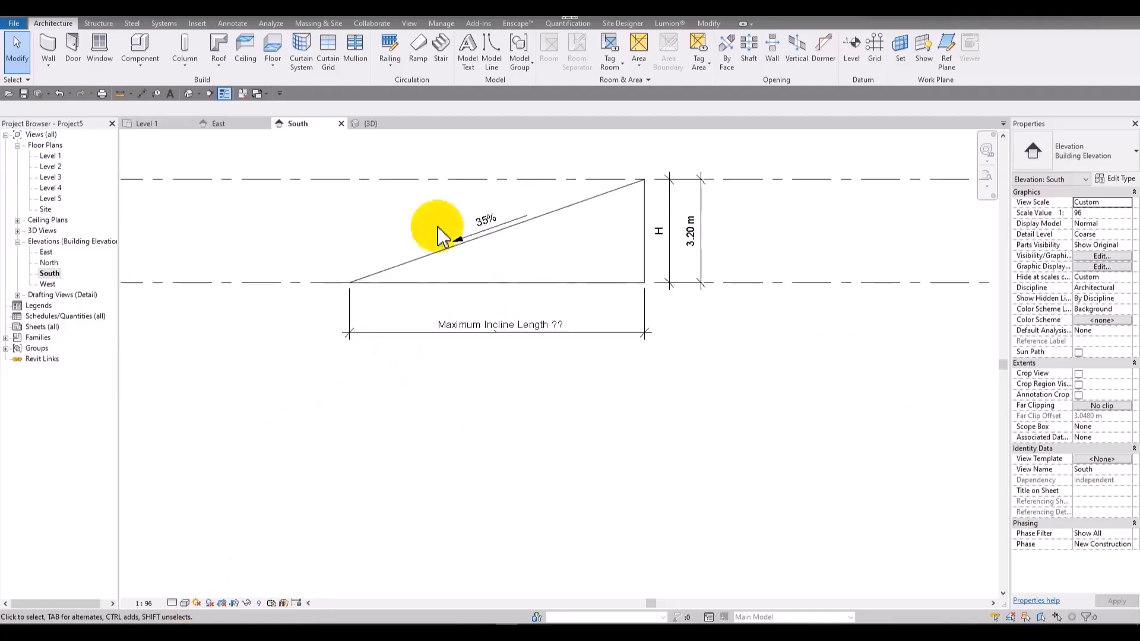
middle_drag(742, 273, 736, 341)
middle_drag(647, 220, 674, 247)
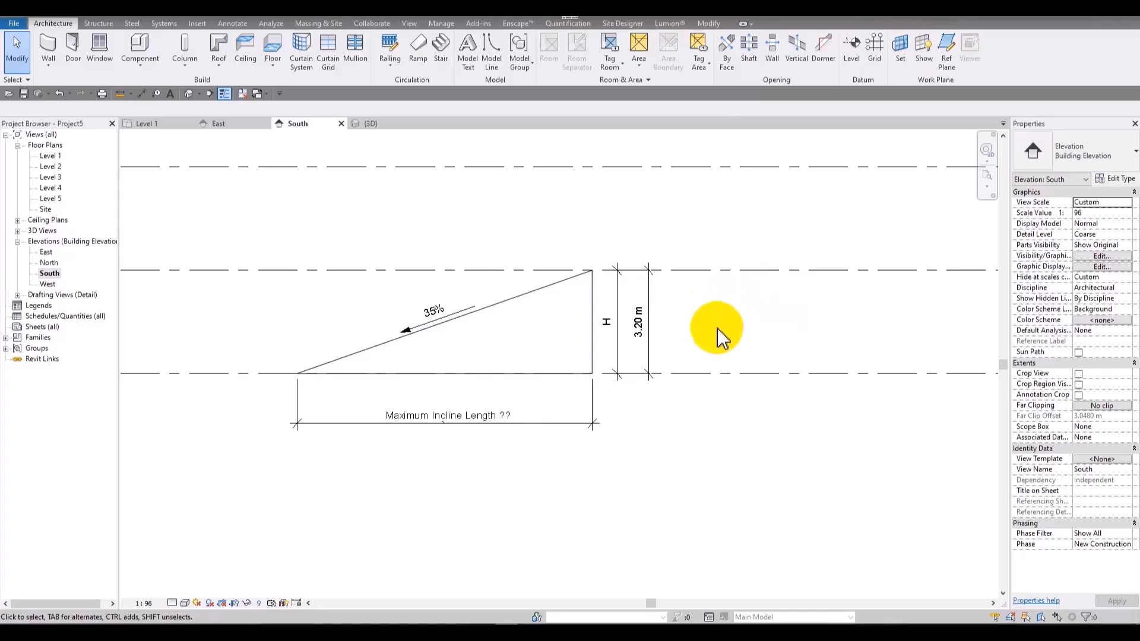
middle_drag(797, 235, 715, 246)
scroll(685, 243, down, 2)
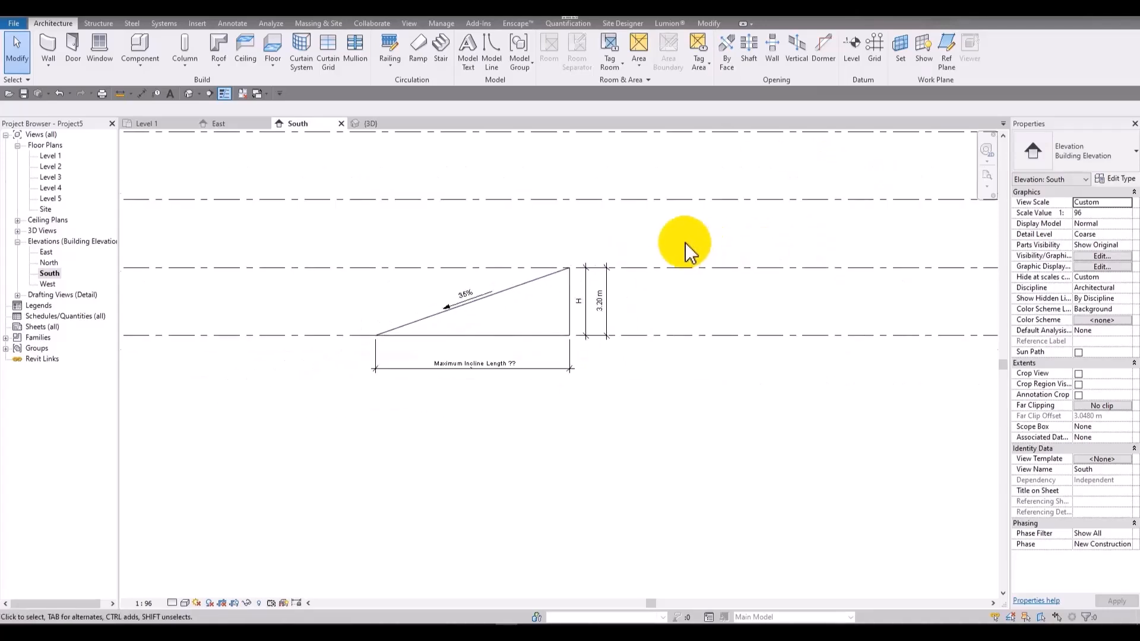
scroll(541, 320, up, 2)
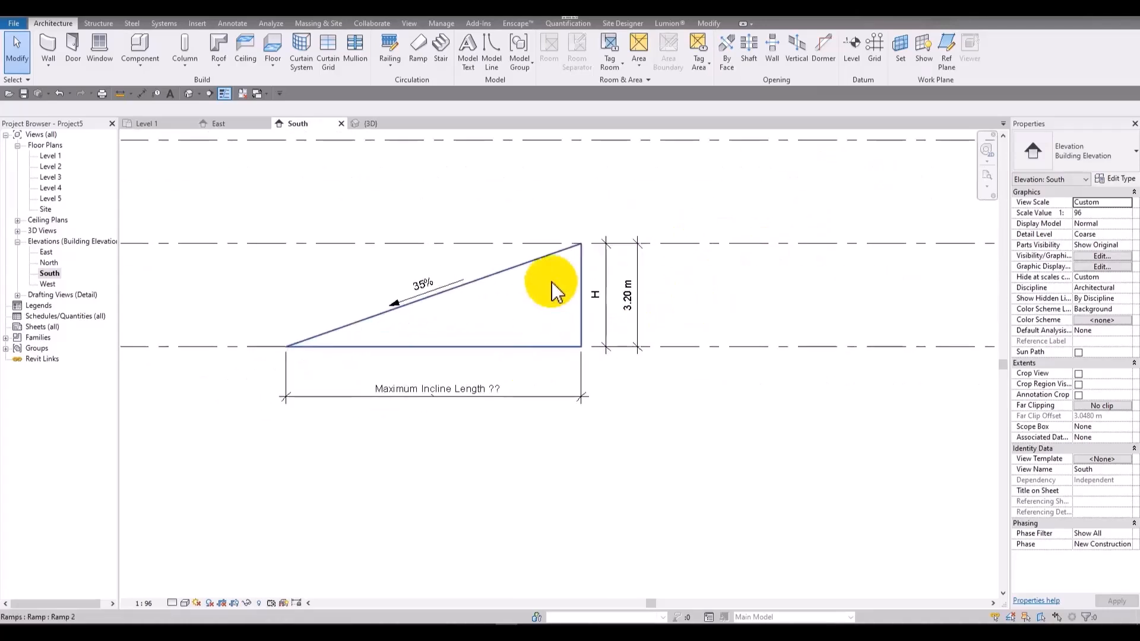
click(419, 47)
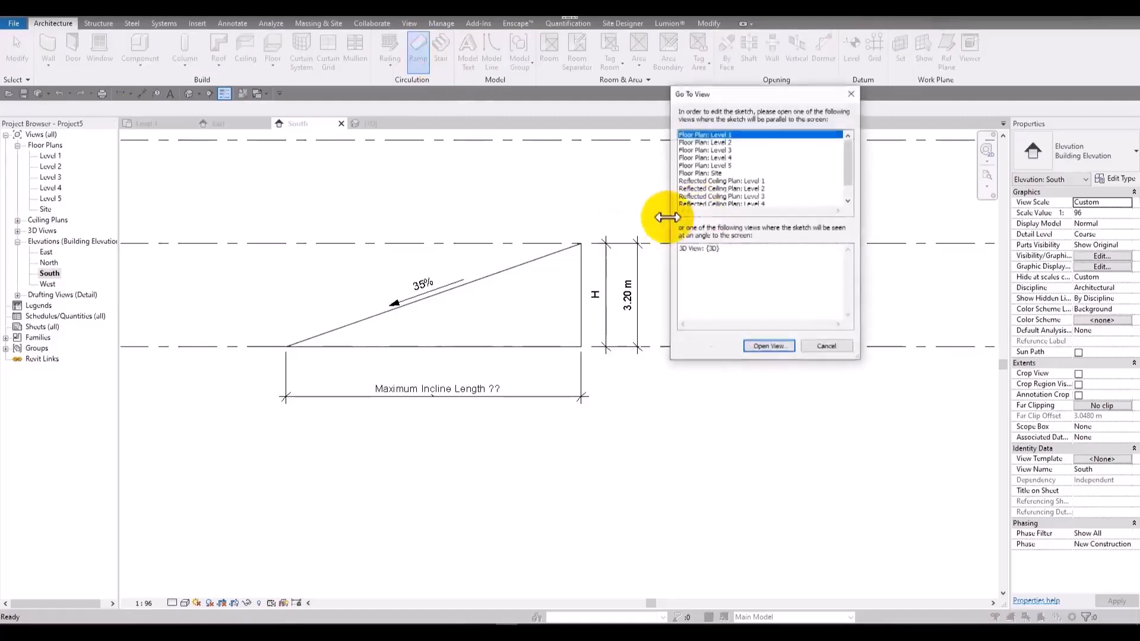
click(831, 347)
- Start a ramp sketch from the Level 1 plan and review the Maximum Incline Length and Ramp Max Slope in the ramp type properties
double_click(50, 156)
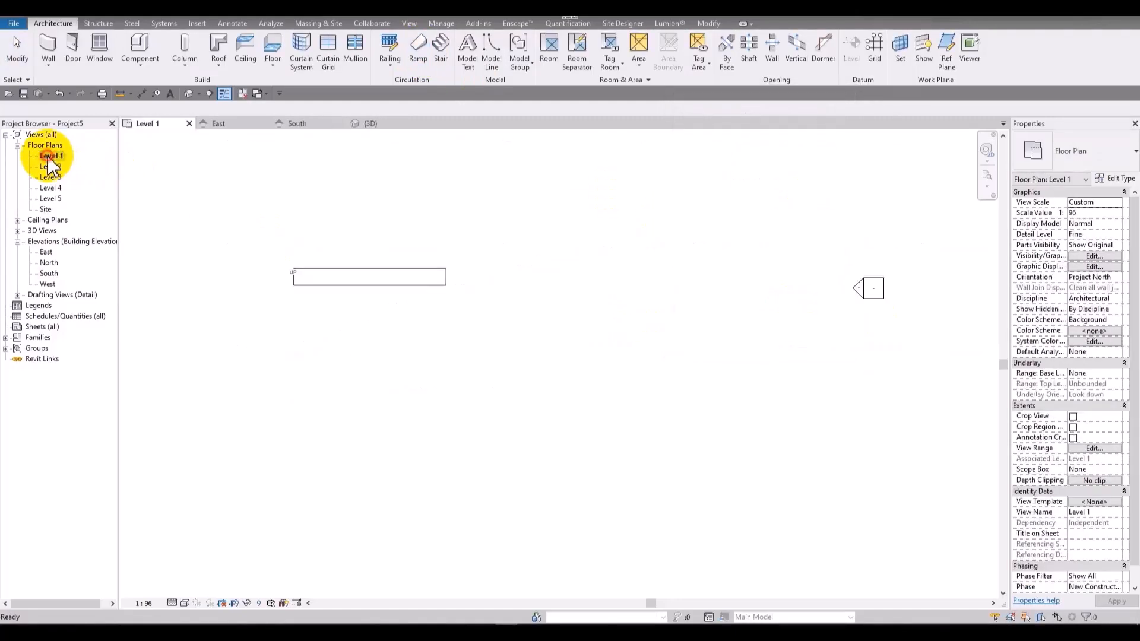
click(419, 49)
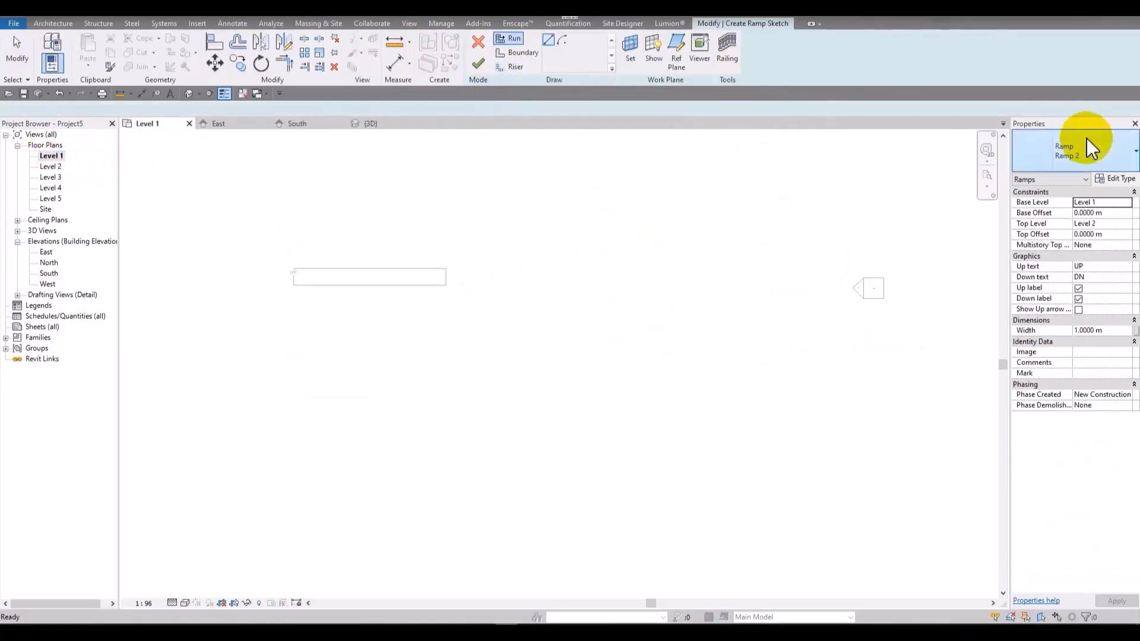
click(1115, 178)
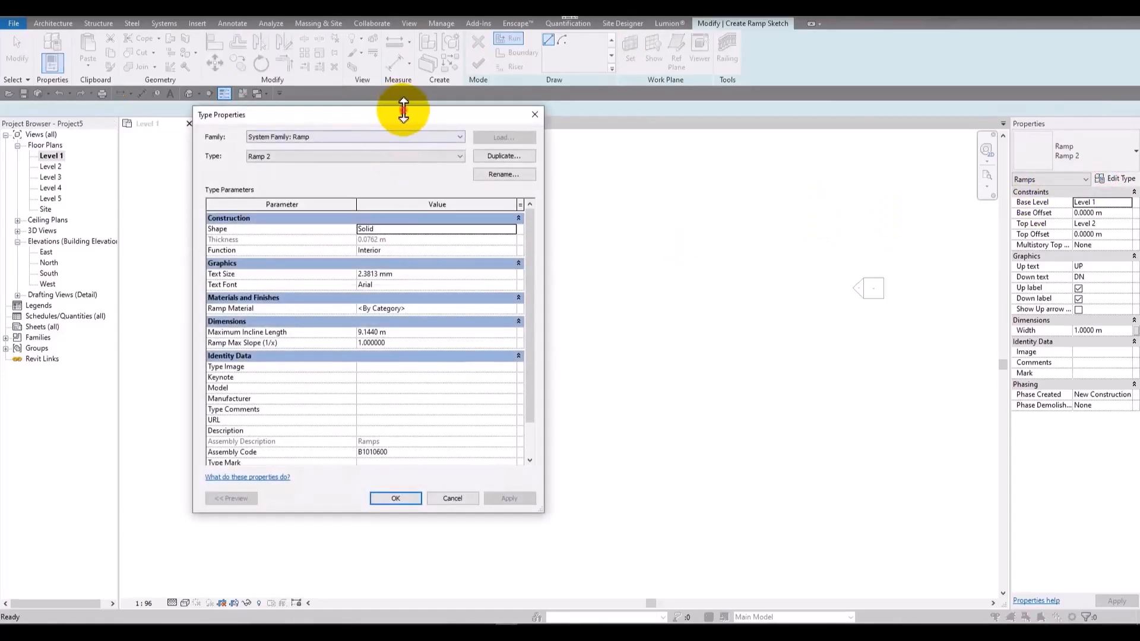
drag(399, 119, 508, 80)
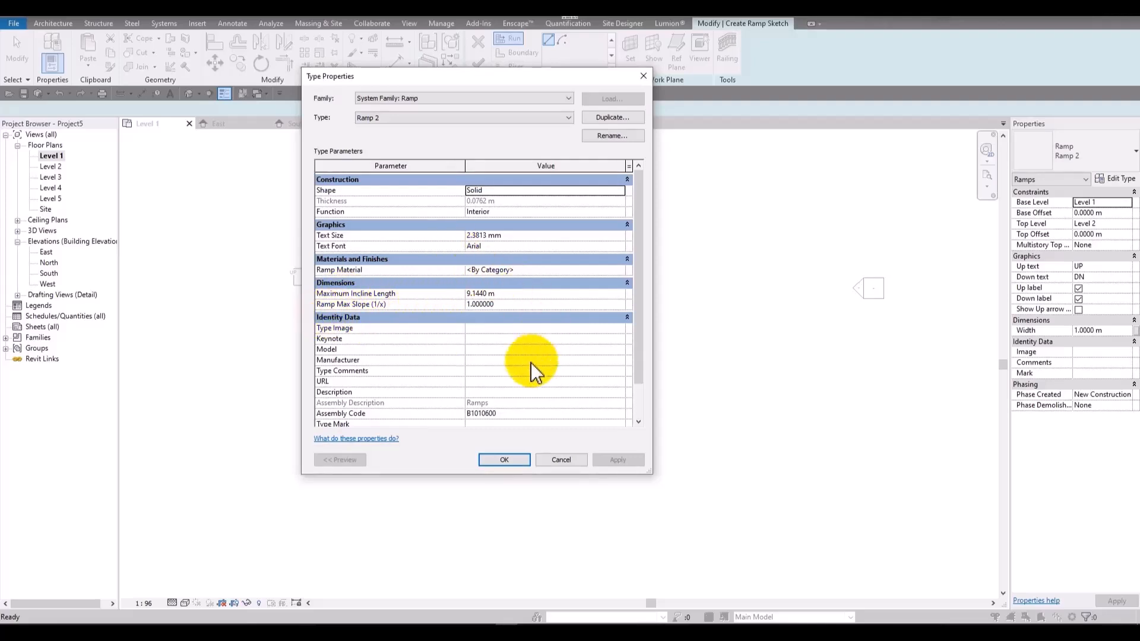
click(508, 460)
key(Escape)
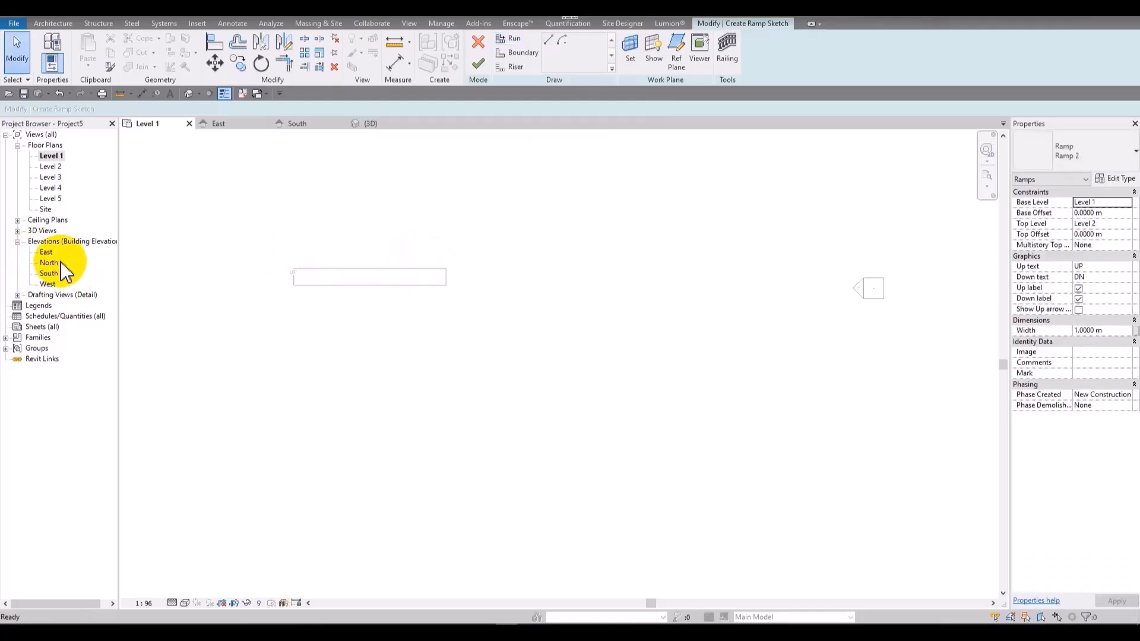
- Open the South elevation and examine how the slope diagram relates the level height H to the maximum incline length
double_click(56, 262)
double_click(47, 273)
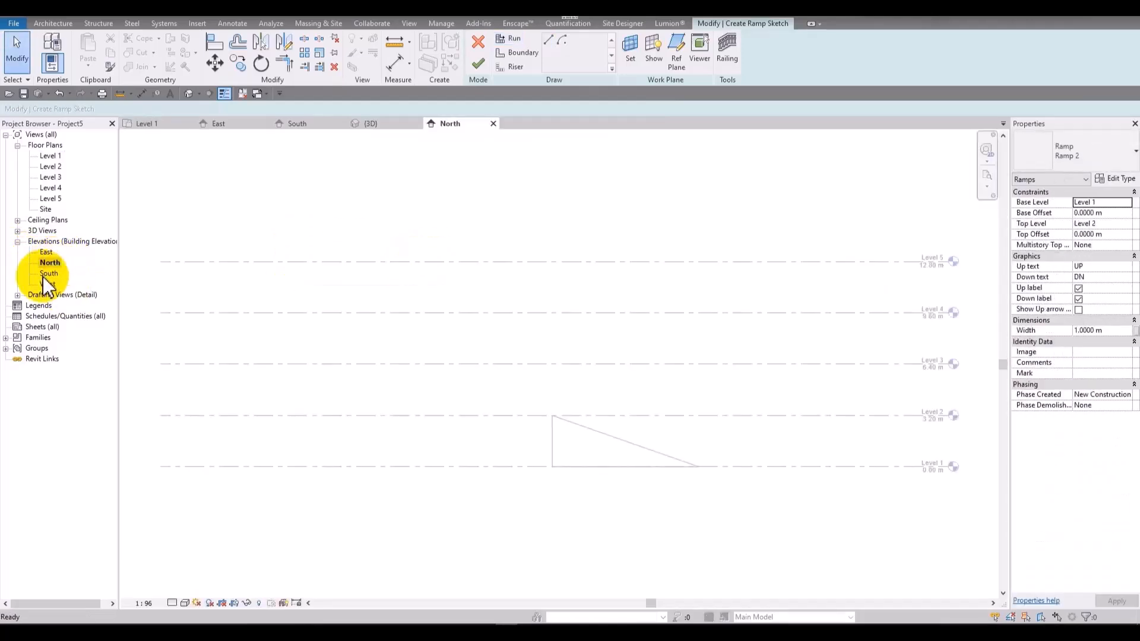
scroll(611, 353, up, 5)
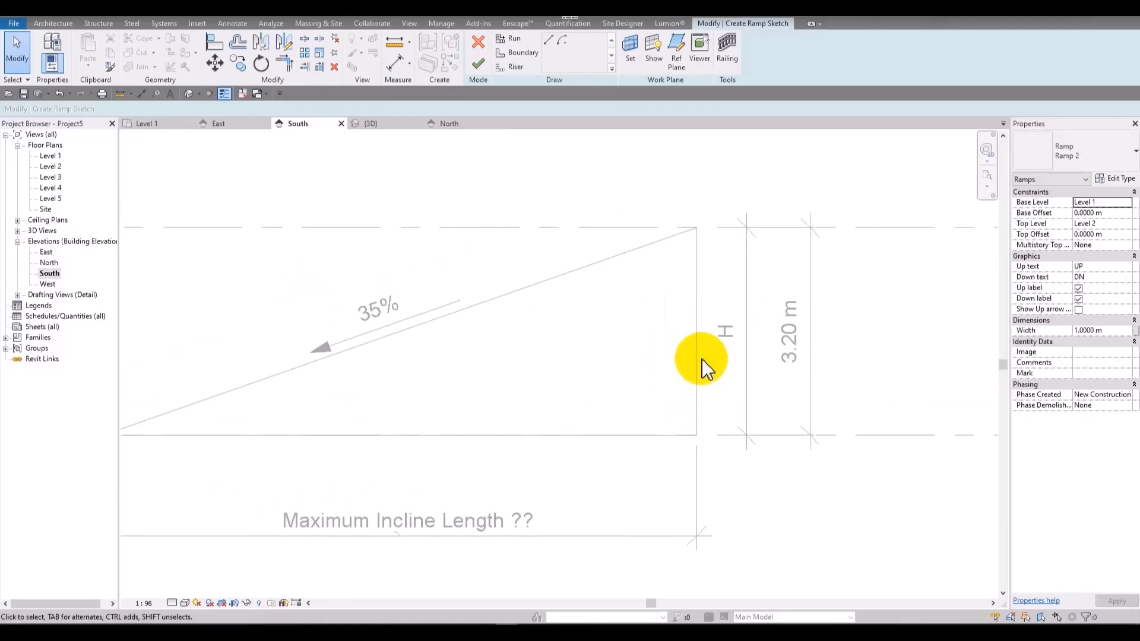
scroll(707, 375, up, 1)
middle_drag(641, 342, 676, 284)
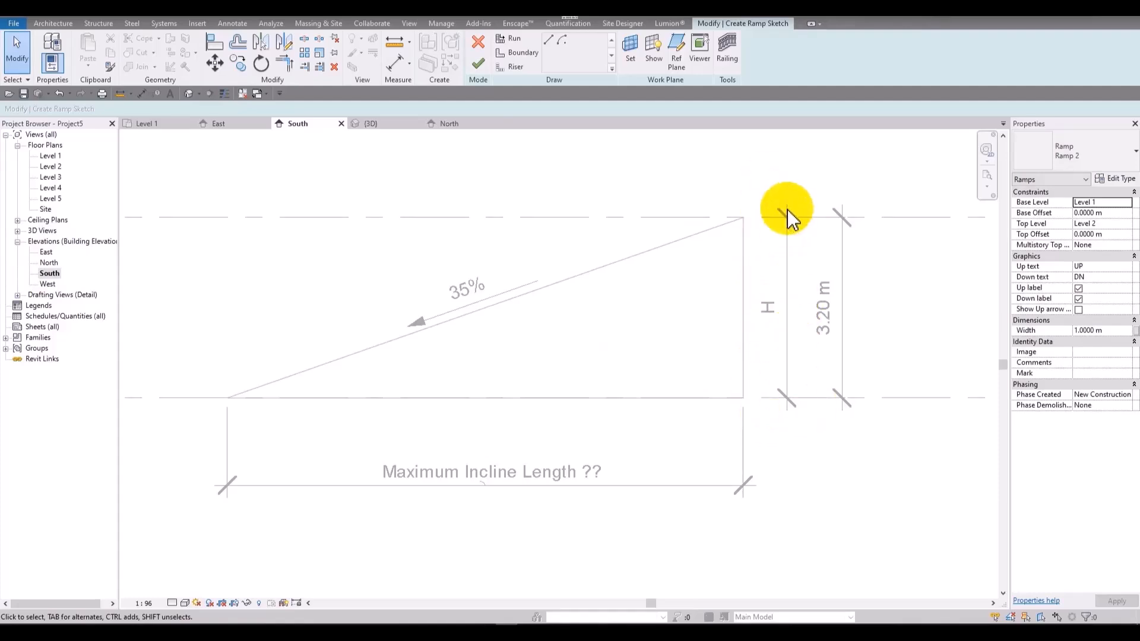
scroll(794, 275, down, 3)
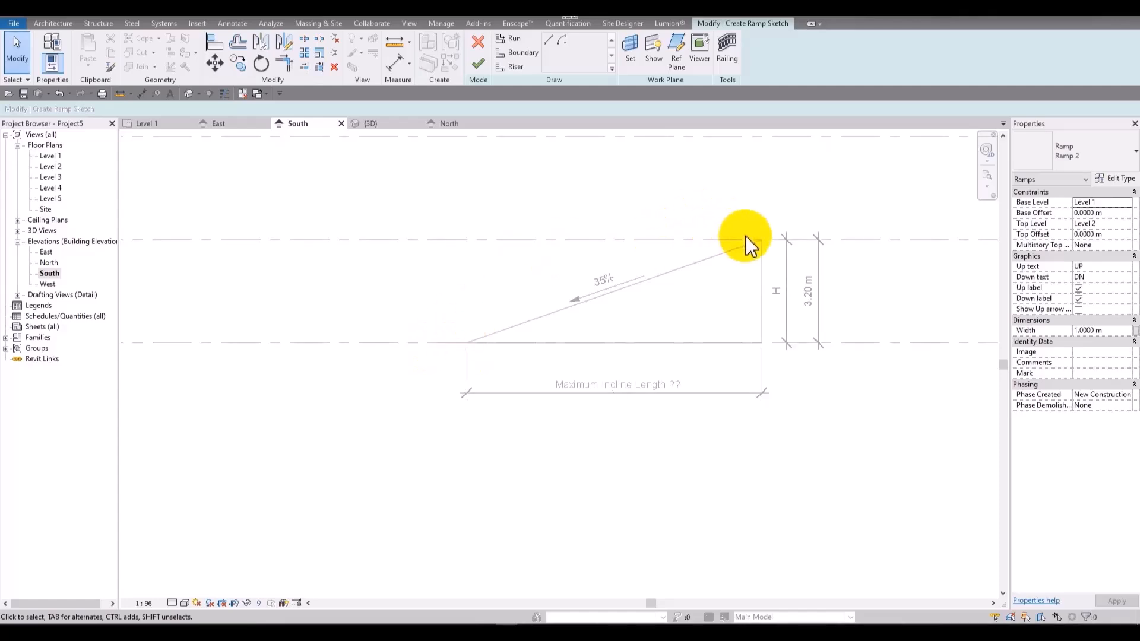
scroll(715, 286, down, 3)
middle_drag(781, 302, 568, 293)
scroll(585, 317, up, 6)
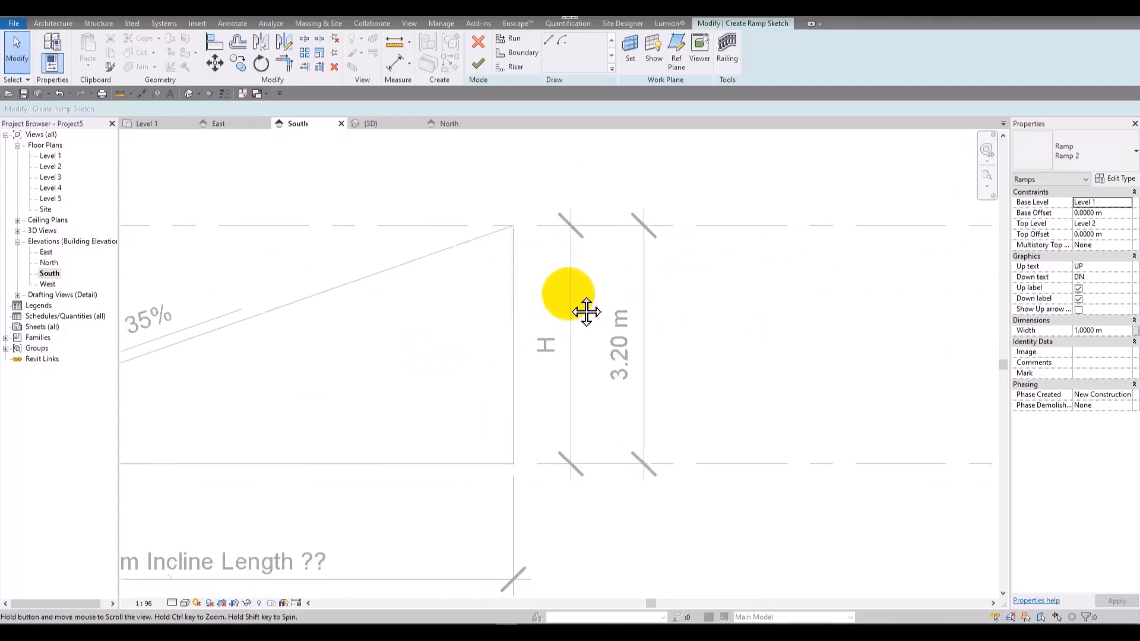
scroll(559, 374, down, 2)
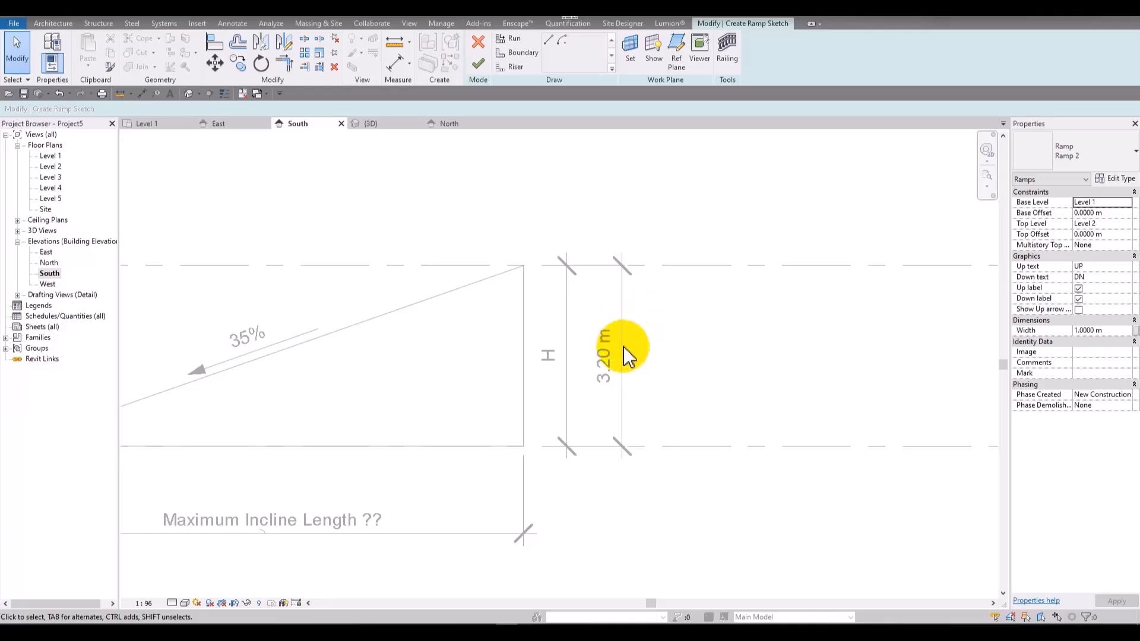
scroll(592, 341, down, 2)
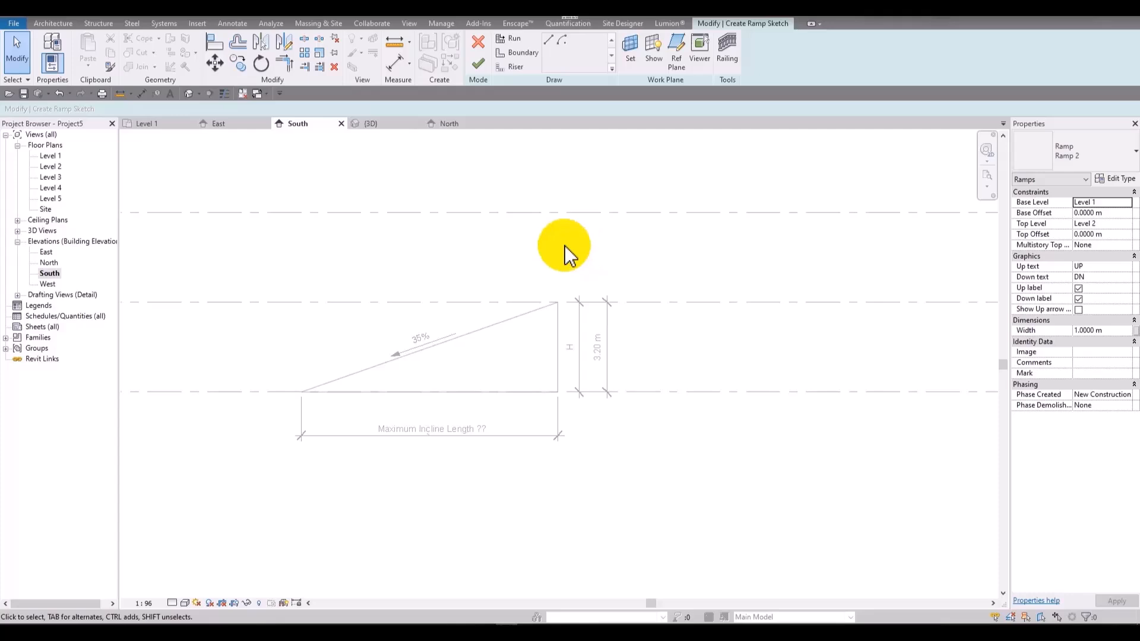
middle_drag(446, 412, 478, 398)
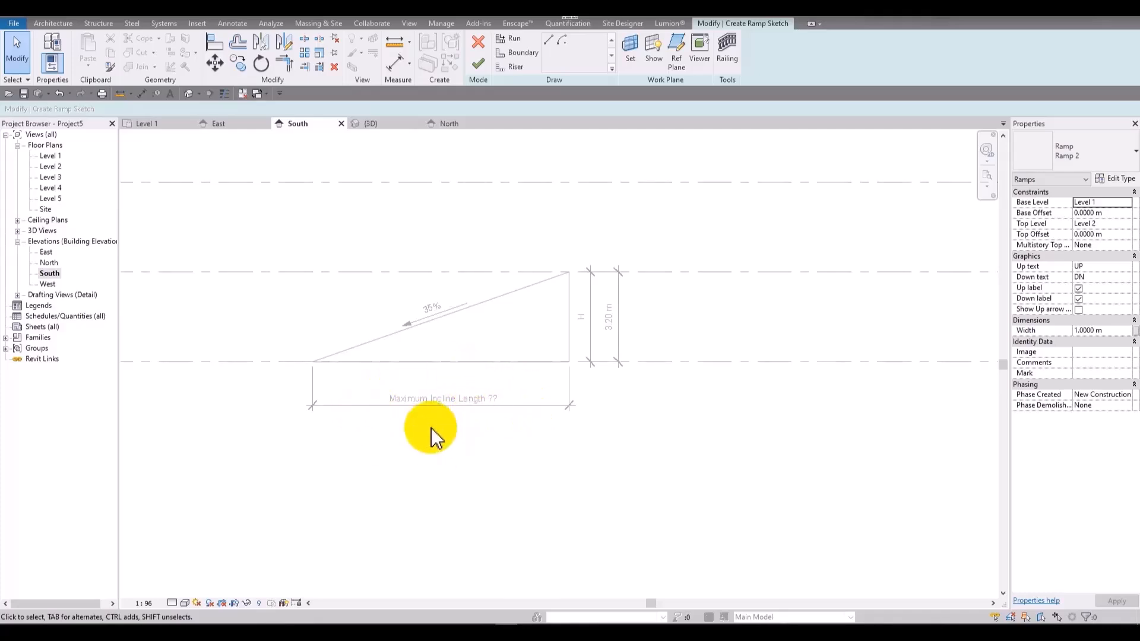
- Open the Ramp 2 type properties and place the dialog clear of the slope diagram
click(1109, 182)
drag(569, 74, 326, 109)
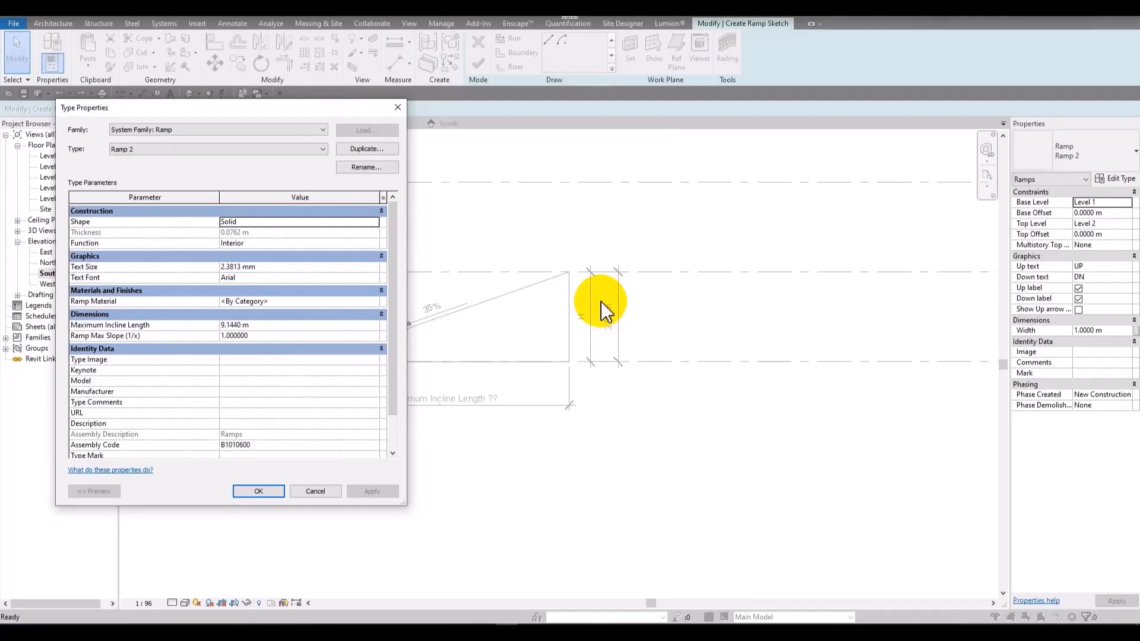
drag(356, 111, 233, 125)
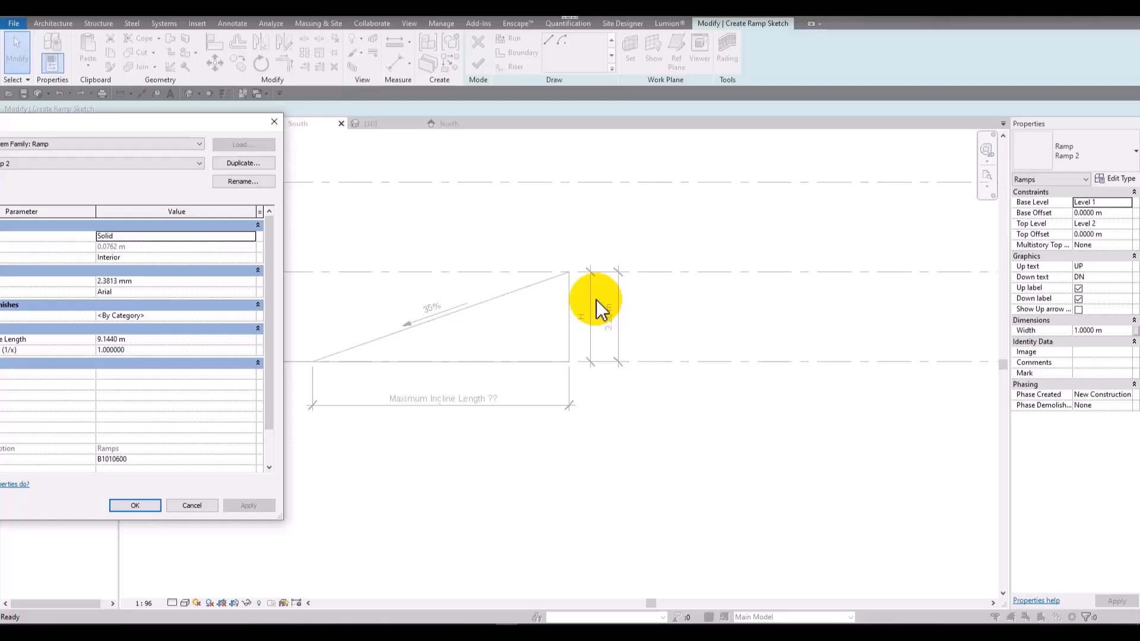
- Switch to Calculator, place its window beside the slope diagram, and divide 320 by 15
key(super)
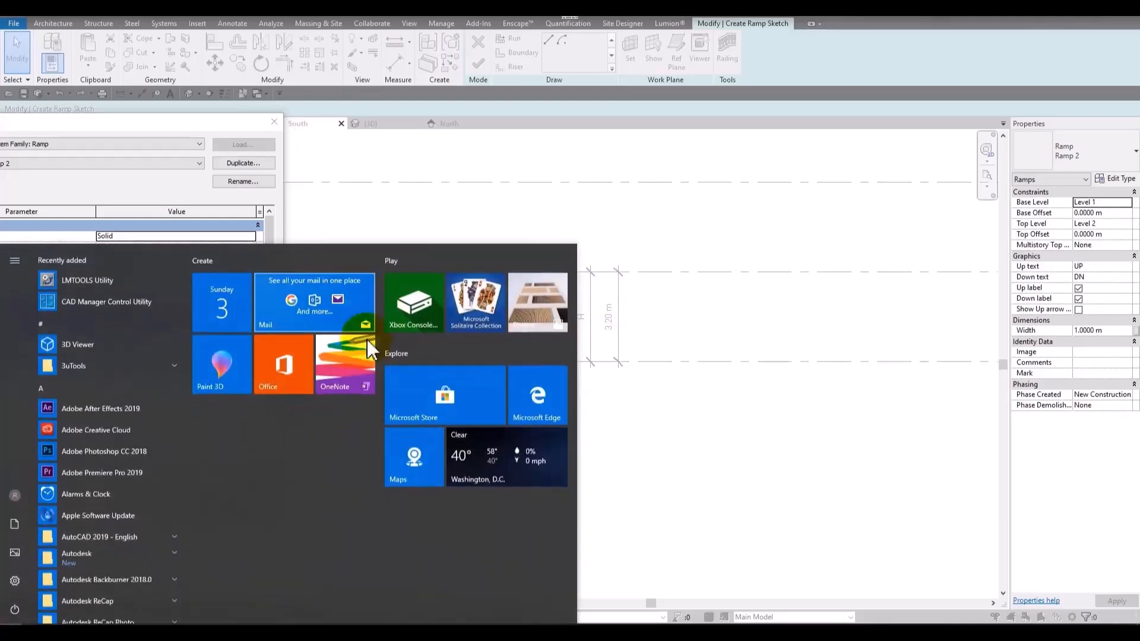
text(CAL)
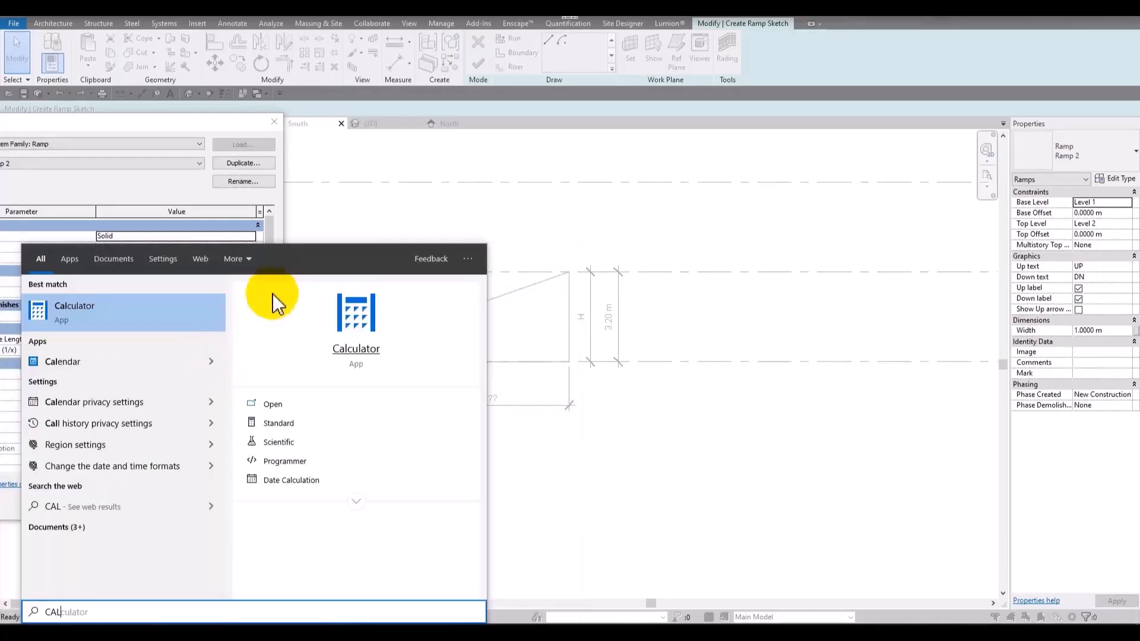
click(173, 318)
drag(509, 51, 572, 24)
drag(943, 553, 491, 224)
drag(345, 18, 766, 214)
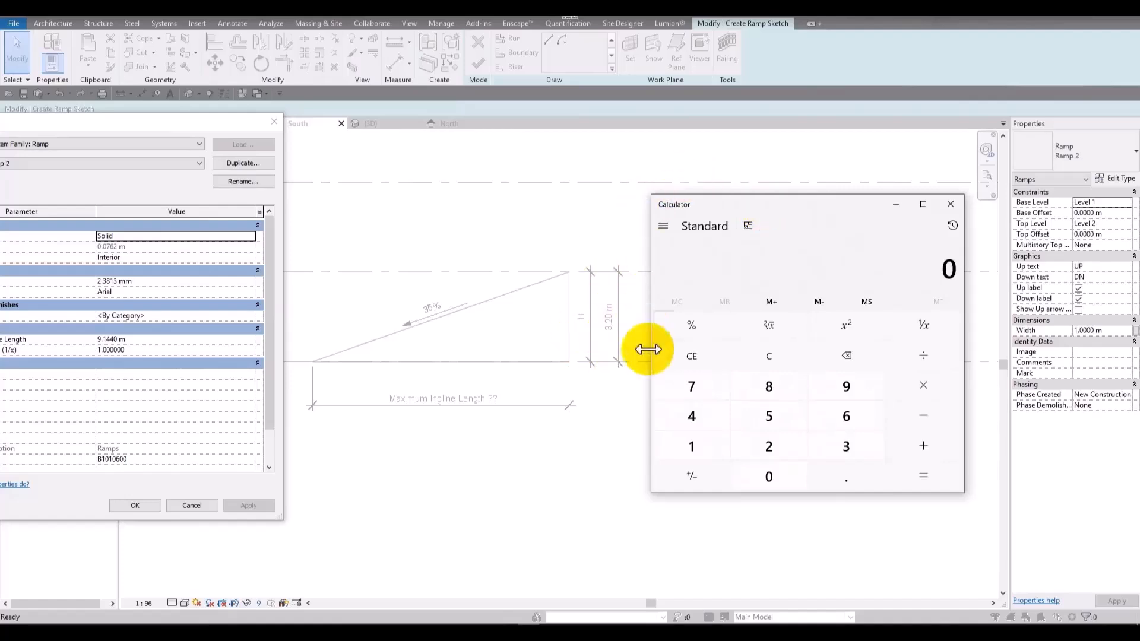
text(320)
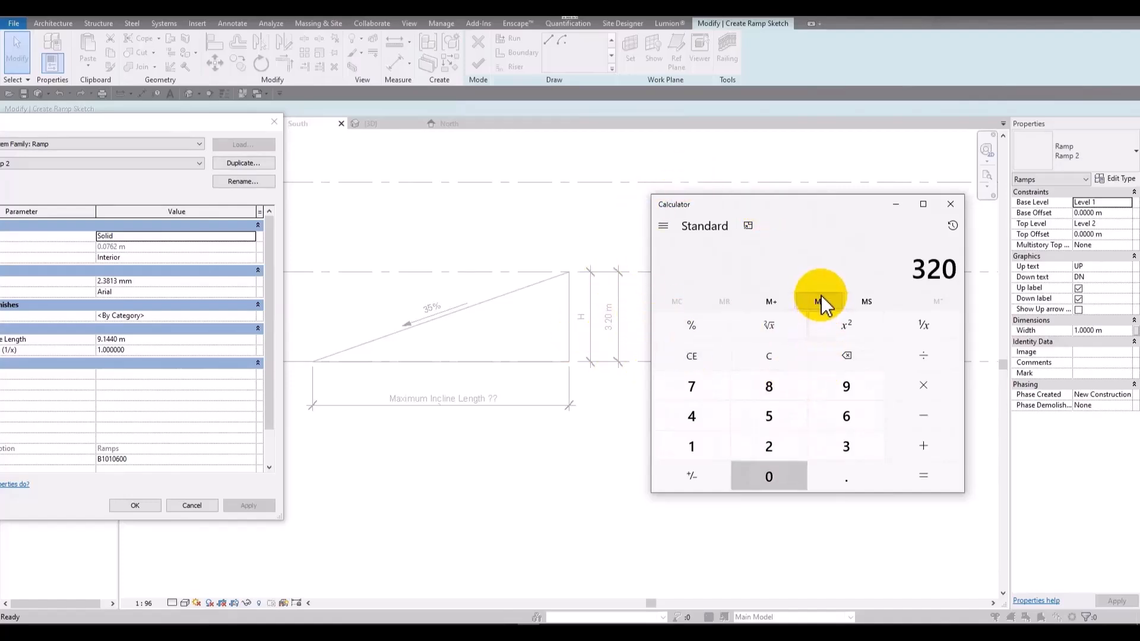
text(15)
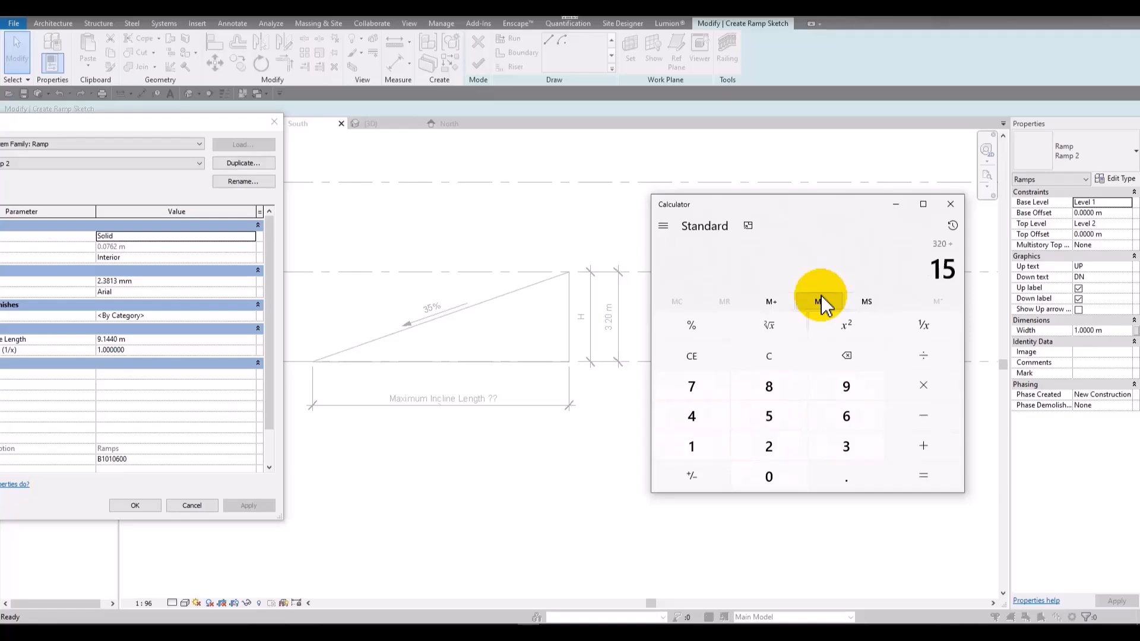
key(Return)
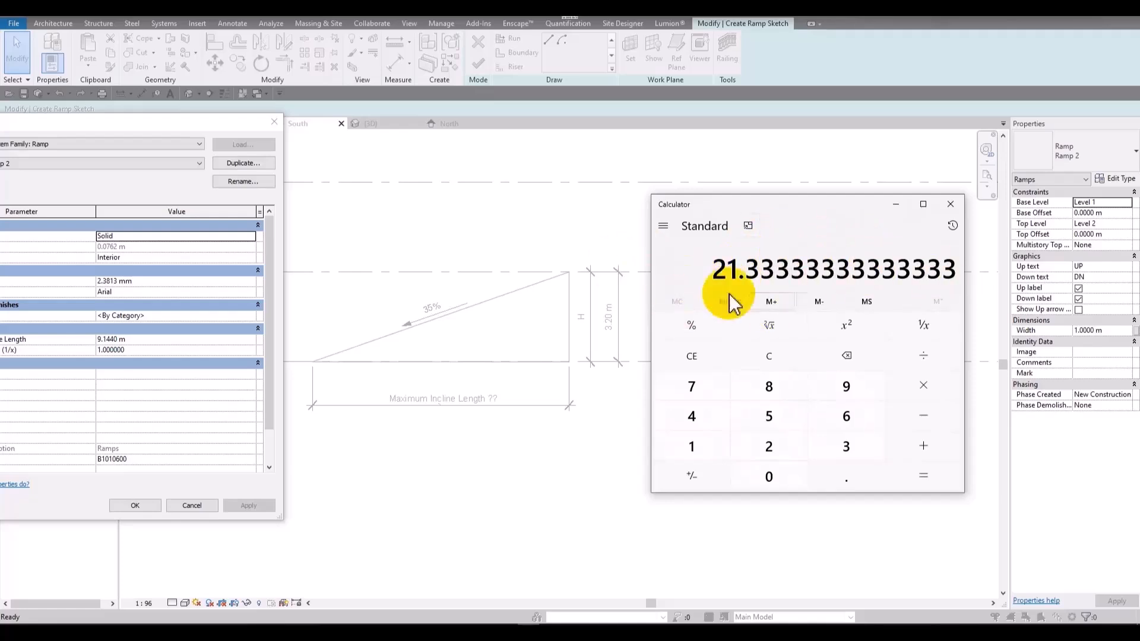
- Set the Maximum Incline Length of the Ramp 2 type to 21.34 m
drag(196, 136, 147, 194)
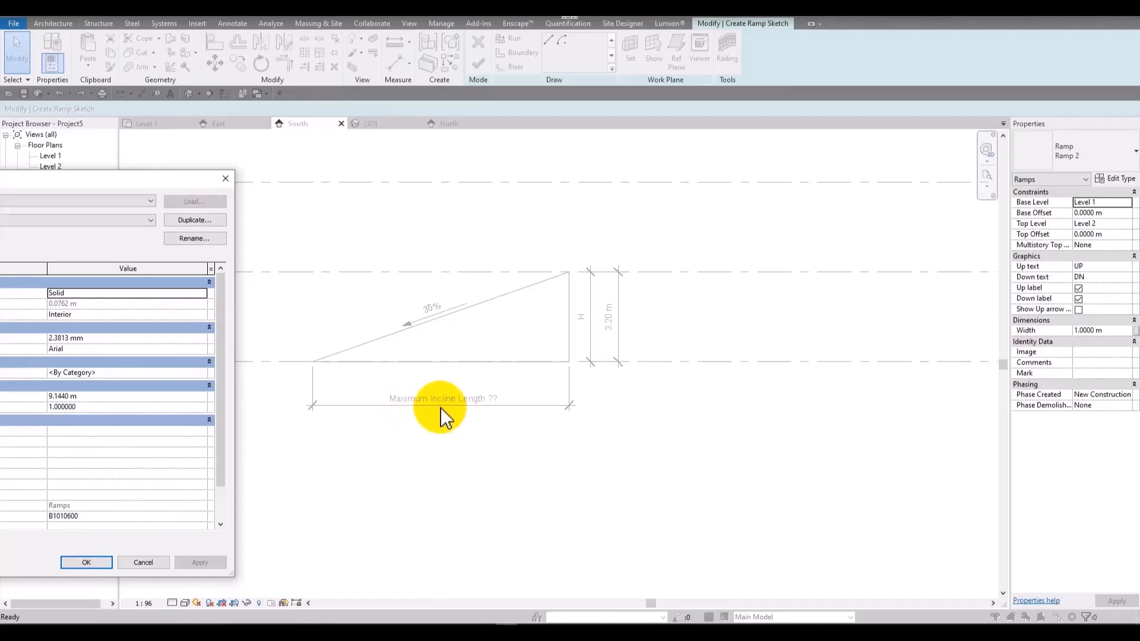
drag(177, 181, 424, 169)
click(366, 380)
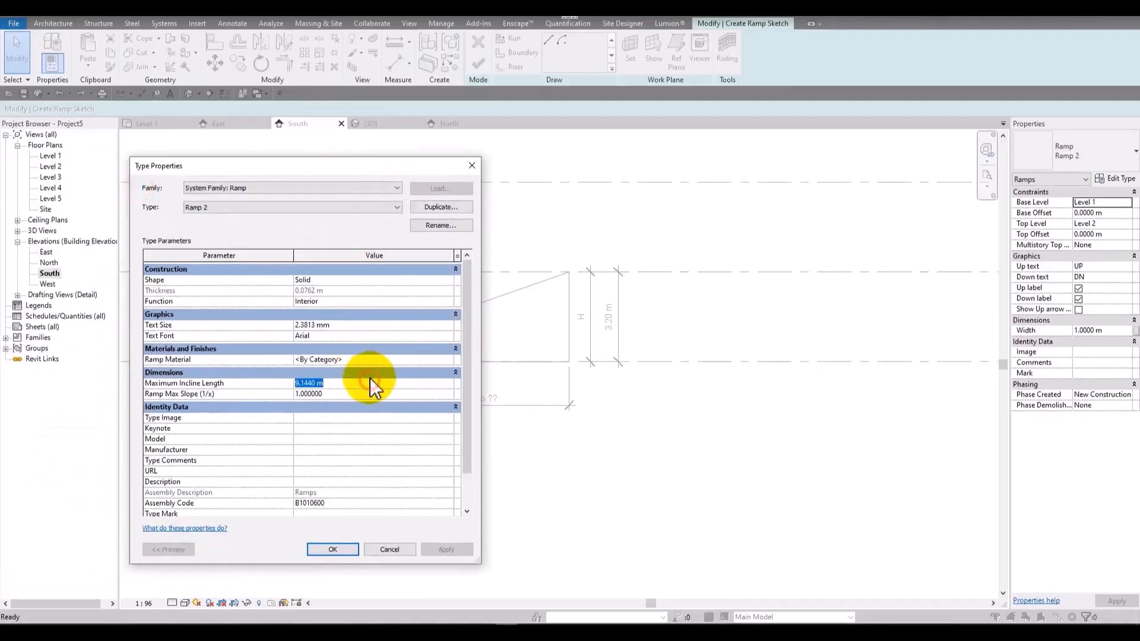
text(21.34)
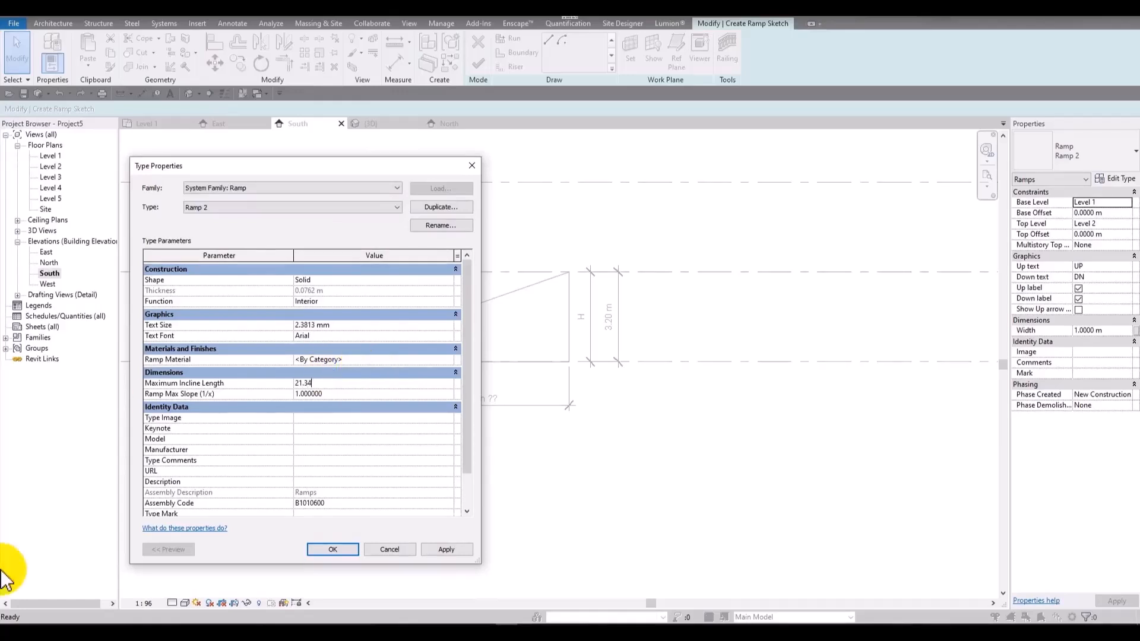
drag(330, 166, 172, 138)
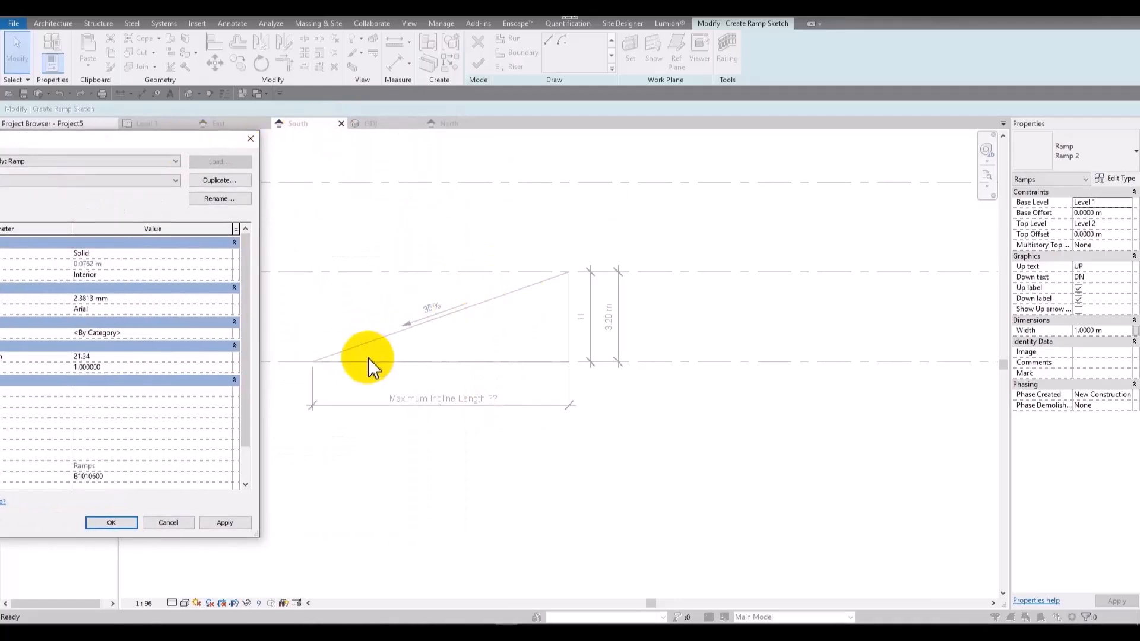
drag(119, 142, 364, 74)
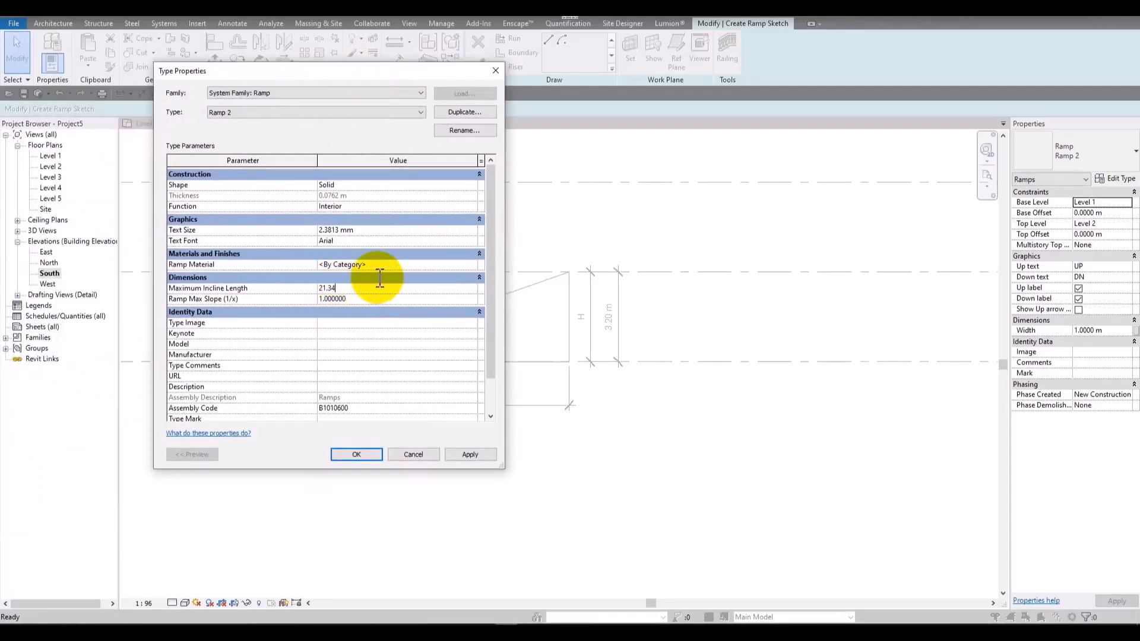
click(321, 289)
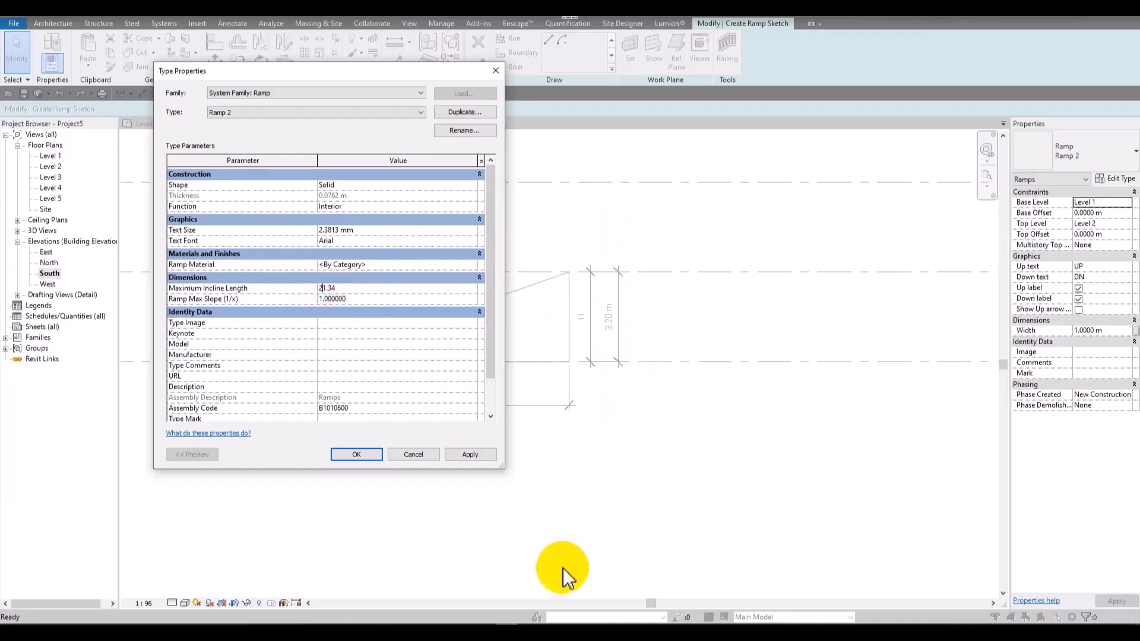
- Return to Calculator, clear the previous result, and divide the 21.34 incline length by the 3.2 level height
click(537, 617)
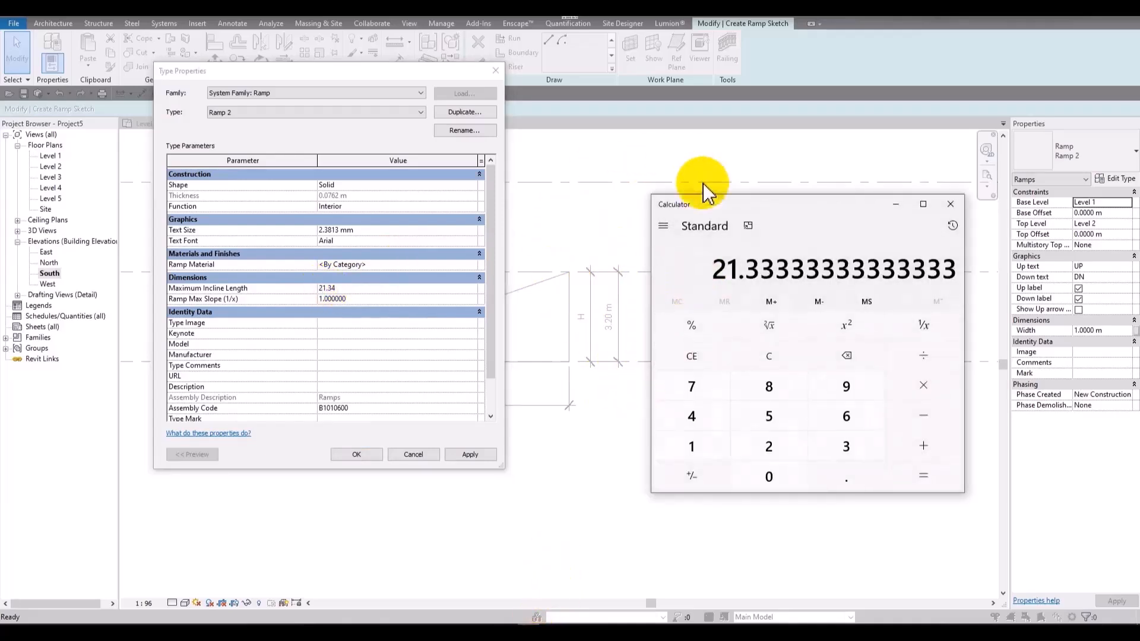
drag(810, 206, 843, 198)
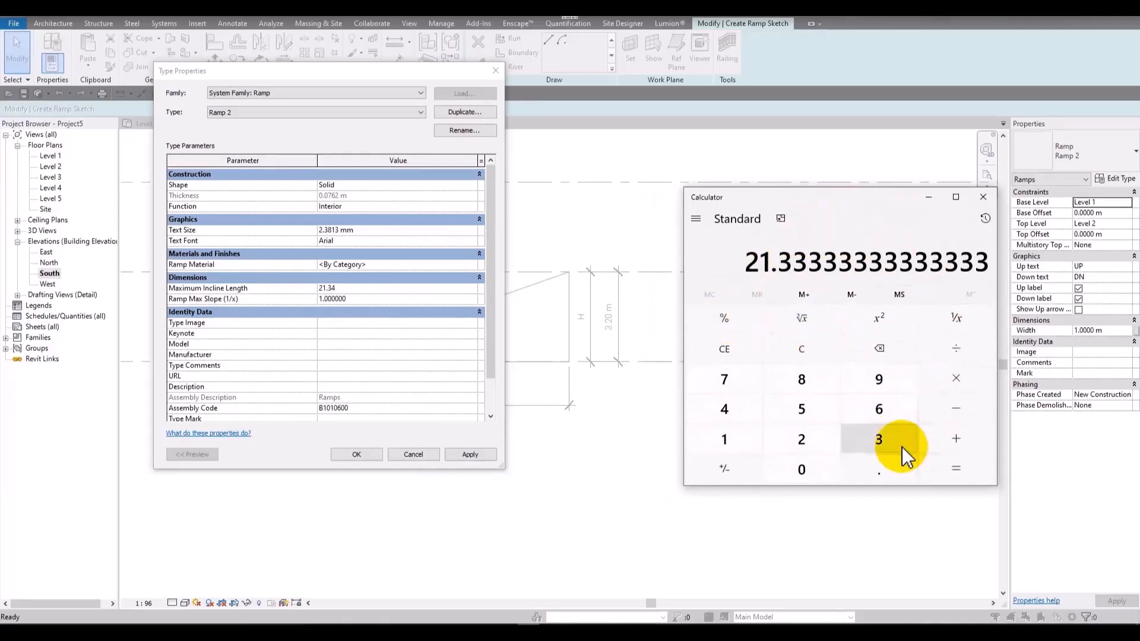
click(724, 350)
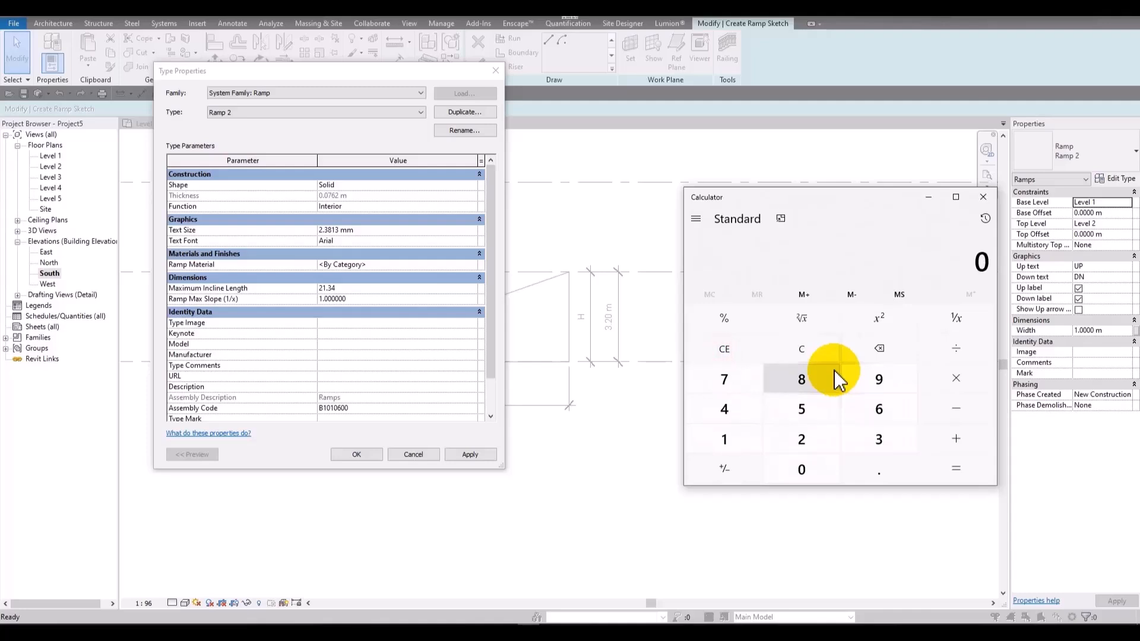
text(21.34)
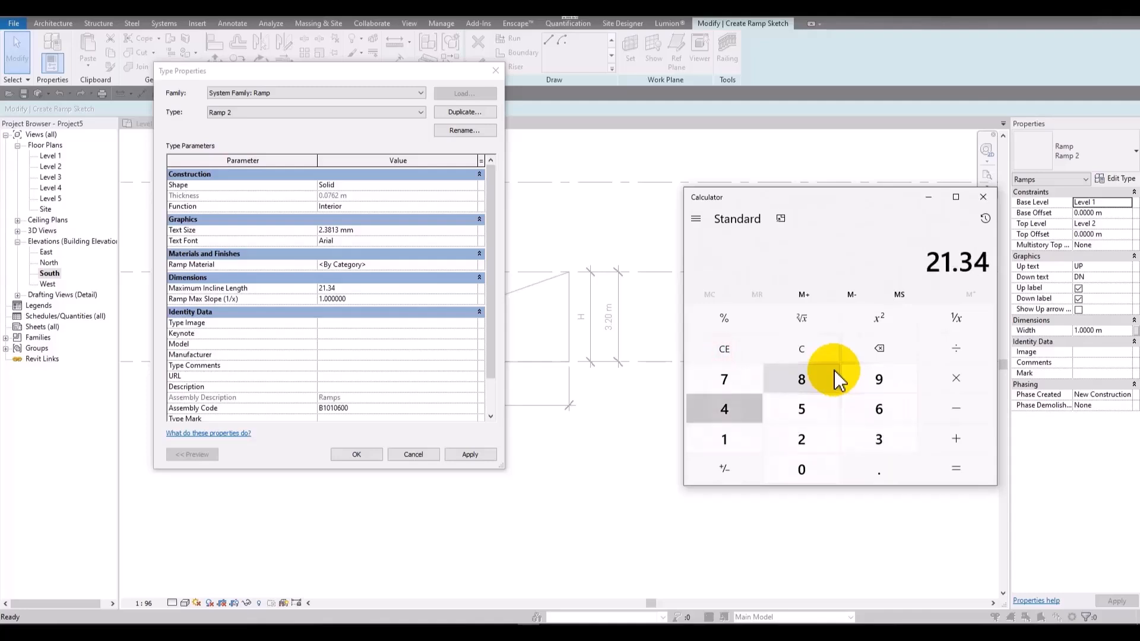
key(slash)
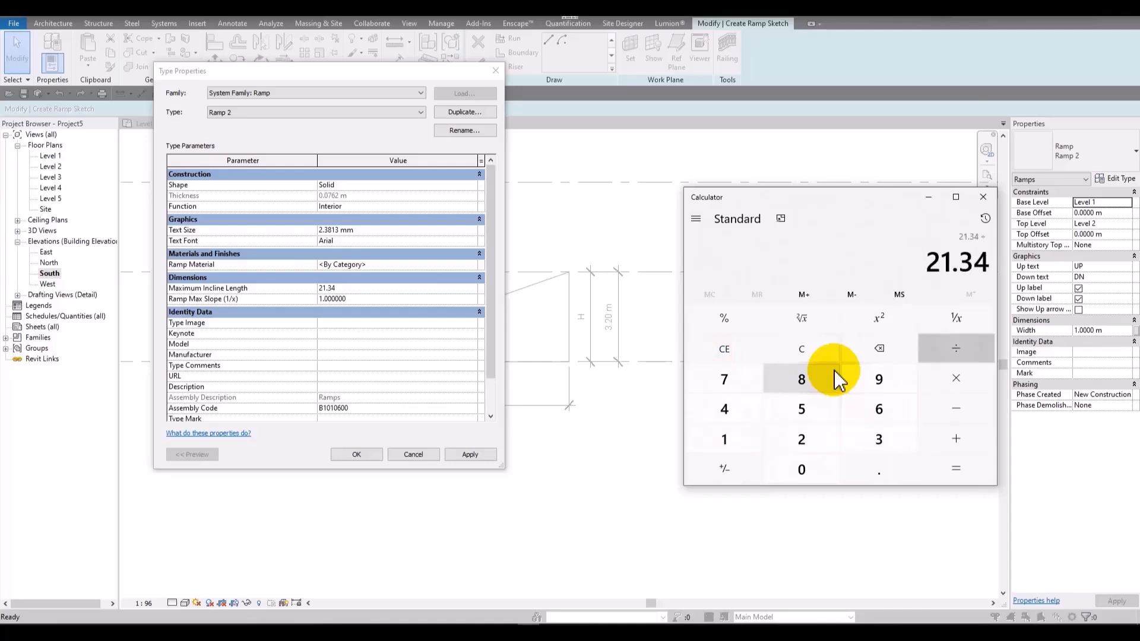
text(3.2)
key(Return)
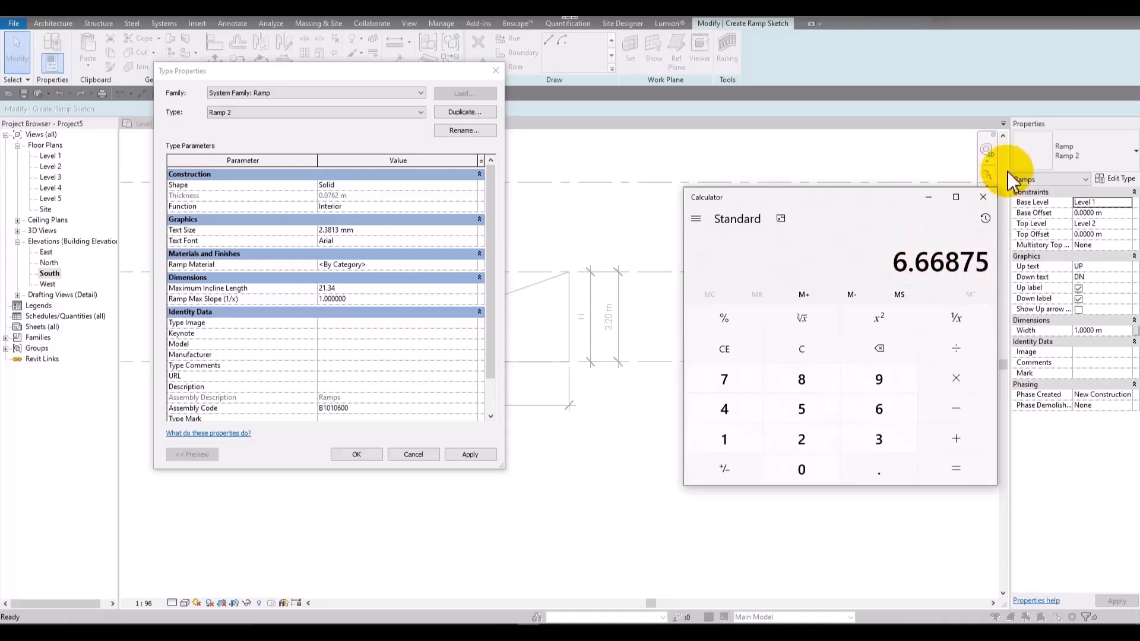
- Close Calculator and try to set the Ramp Max Slope (1/x) of the Ramp 2 type to 6.67
click(981, 201)
click(381, 298)
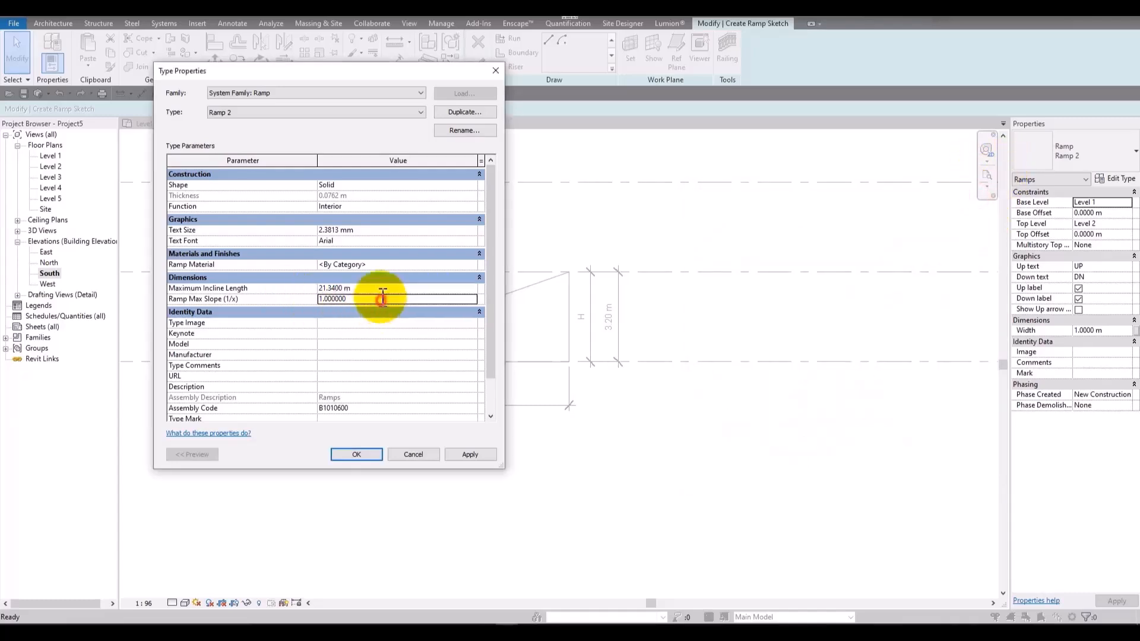
text(6.67)
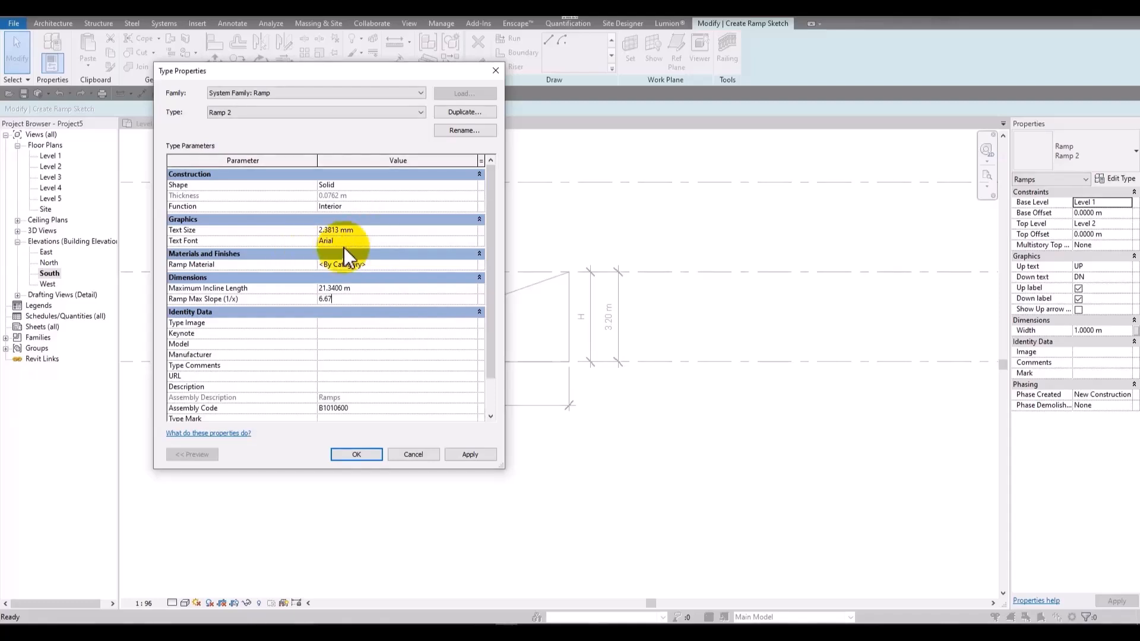
click(446, 322)
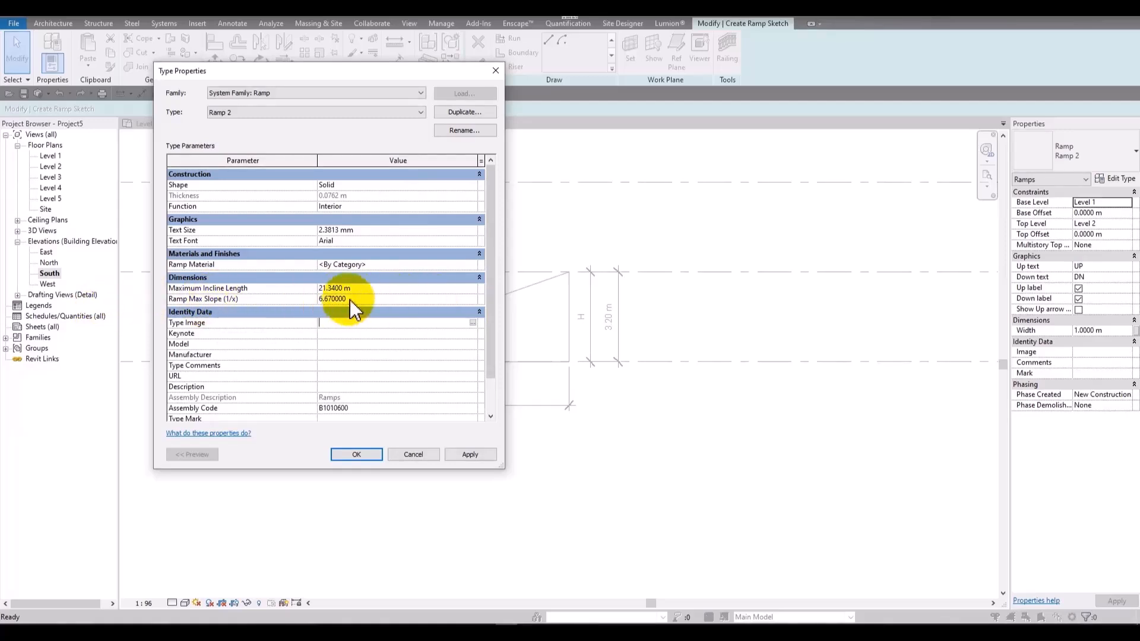
click(371, 452)
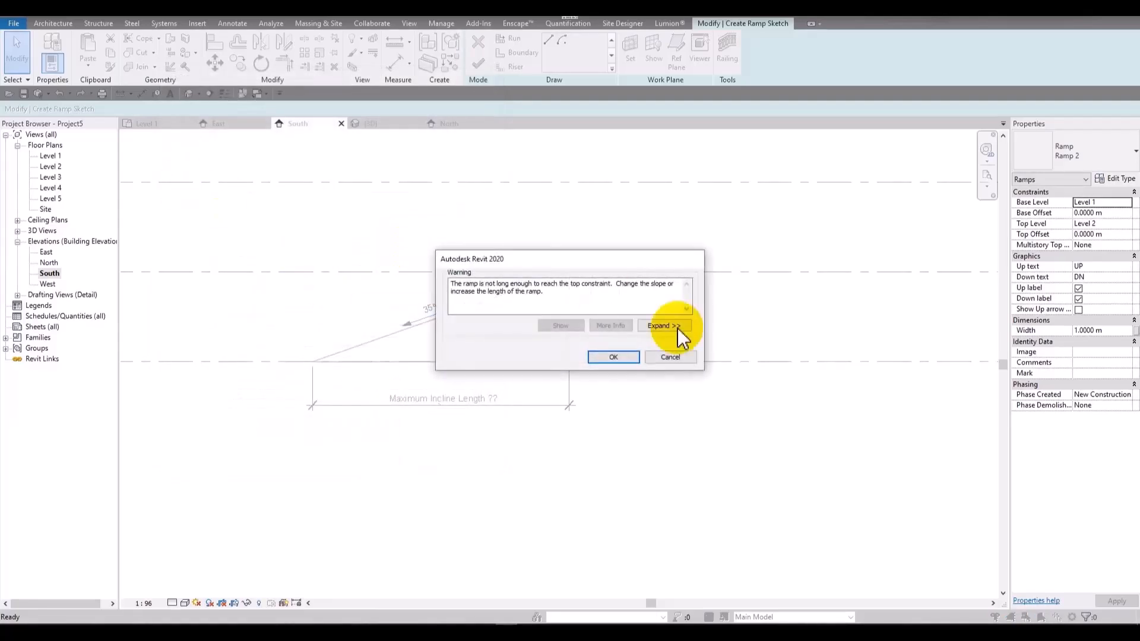
click(633, 359)
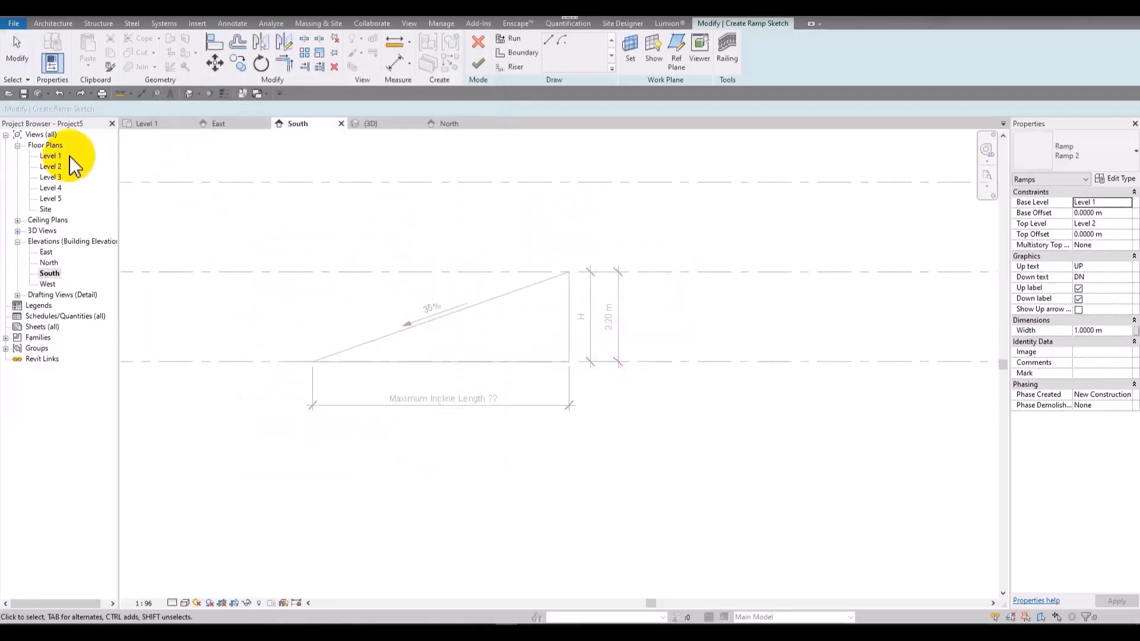
- Open the Level 1 floor plan and duplicate the Ramp 2 type as Ramp 3
double_click(51, 157)
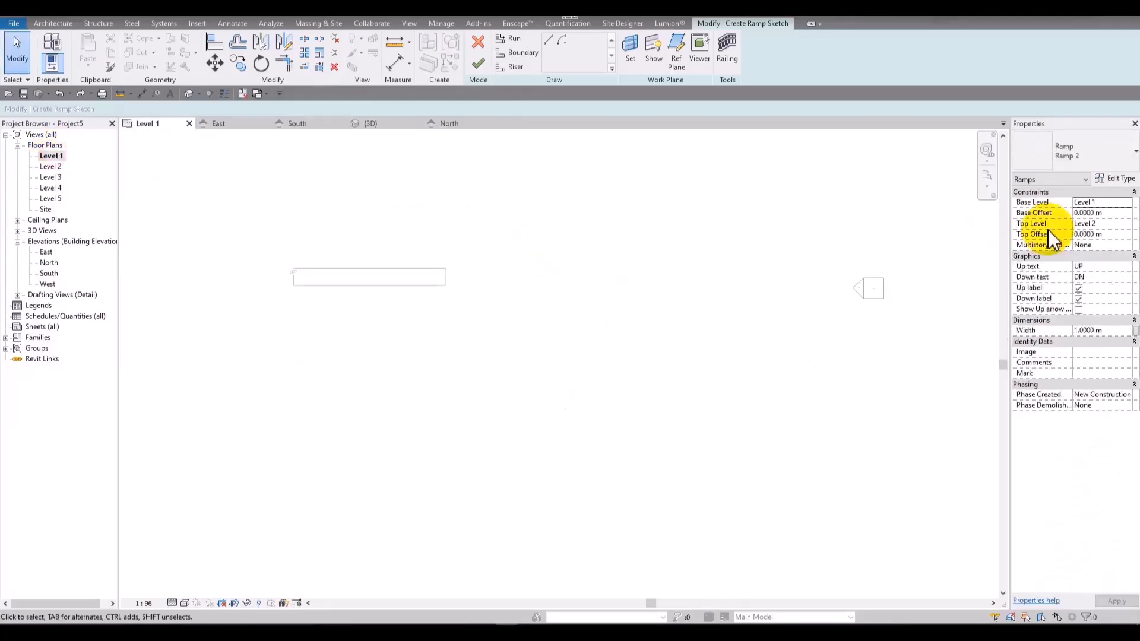
click(1106, 179)
text(25)
key(Return)
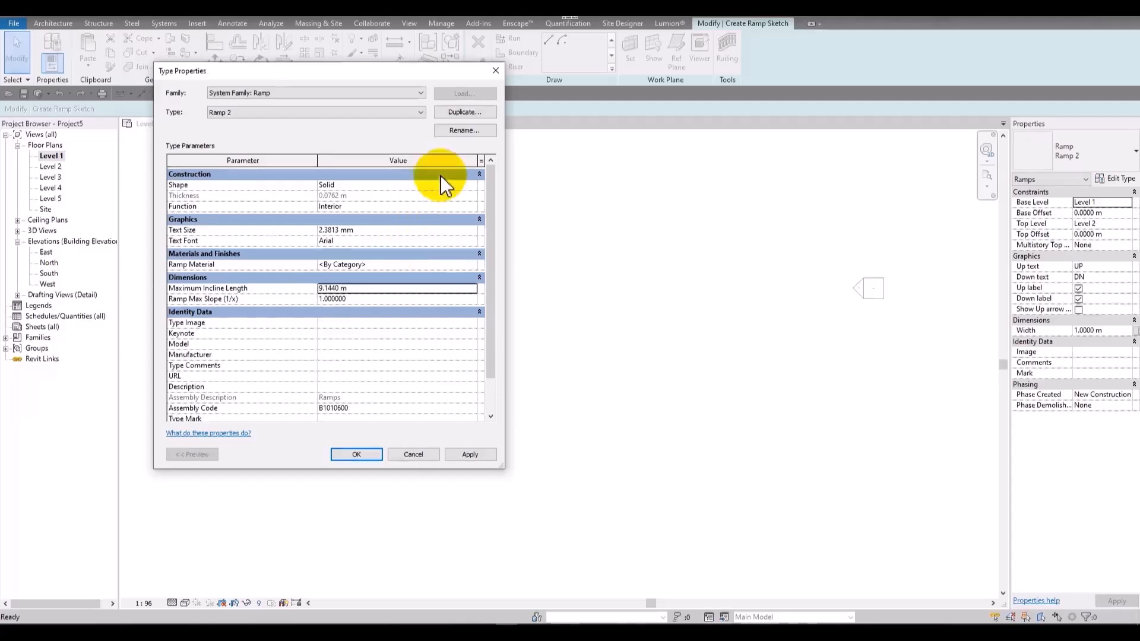
key(Return)
click(1112, 178)
click(470, 116)
click(411, 310)
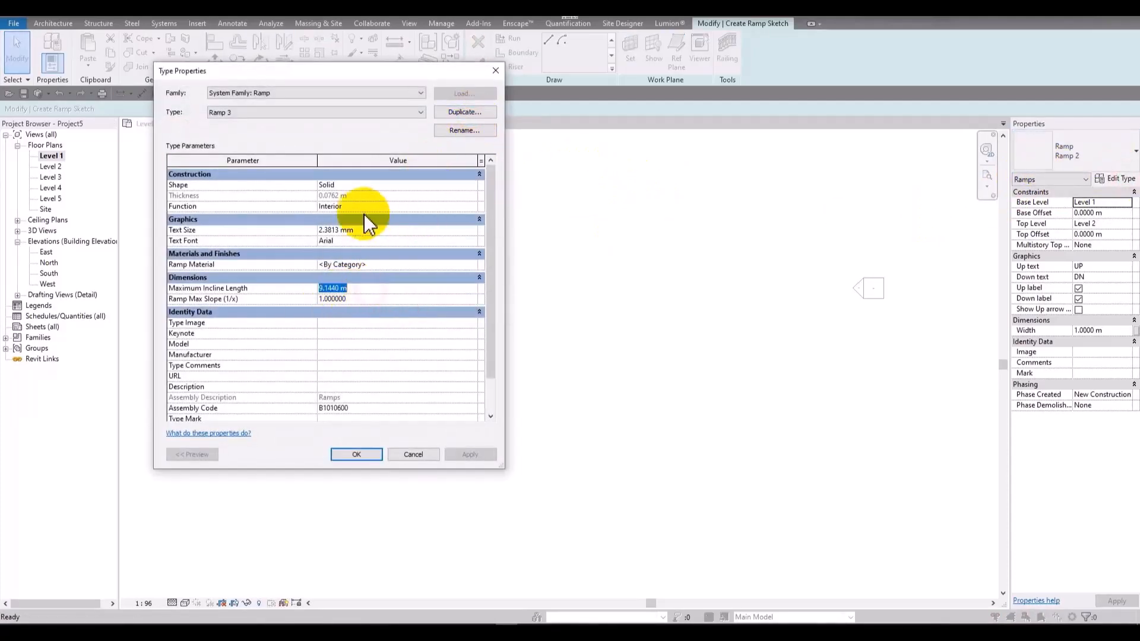
- Set the Ramp 3 type's Maximum Incline Length to 21.34 m and Ramp Max Slope (1/x) to 6.67
text(.34)
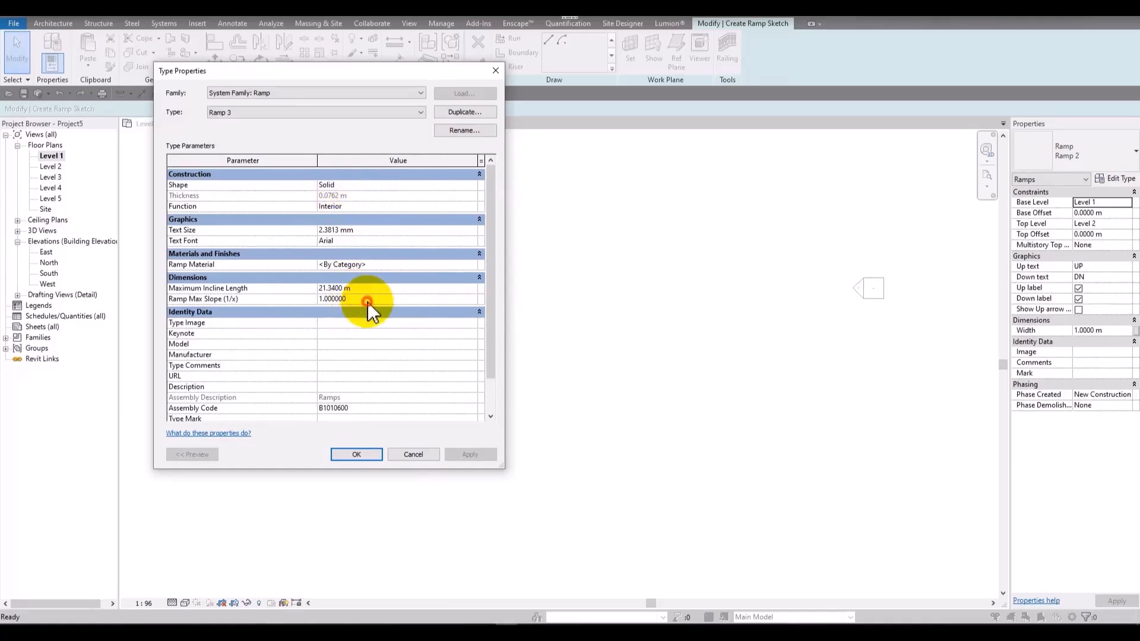
text(6.06)
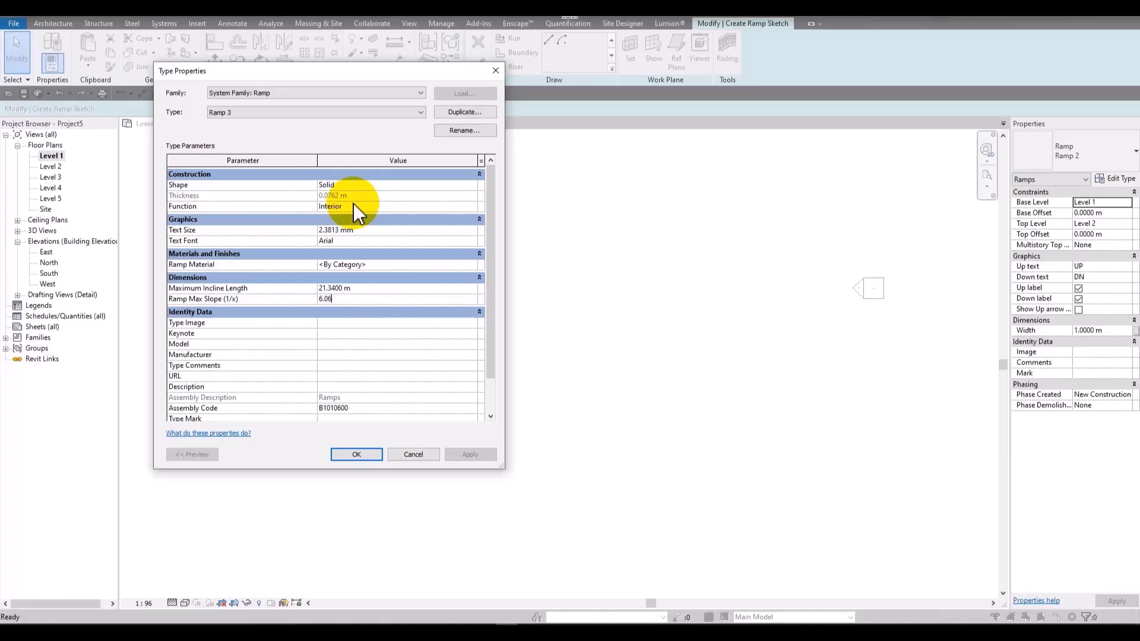
key(BackSpace)
key(BackSpace)
text(67)
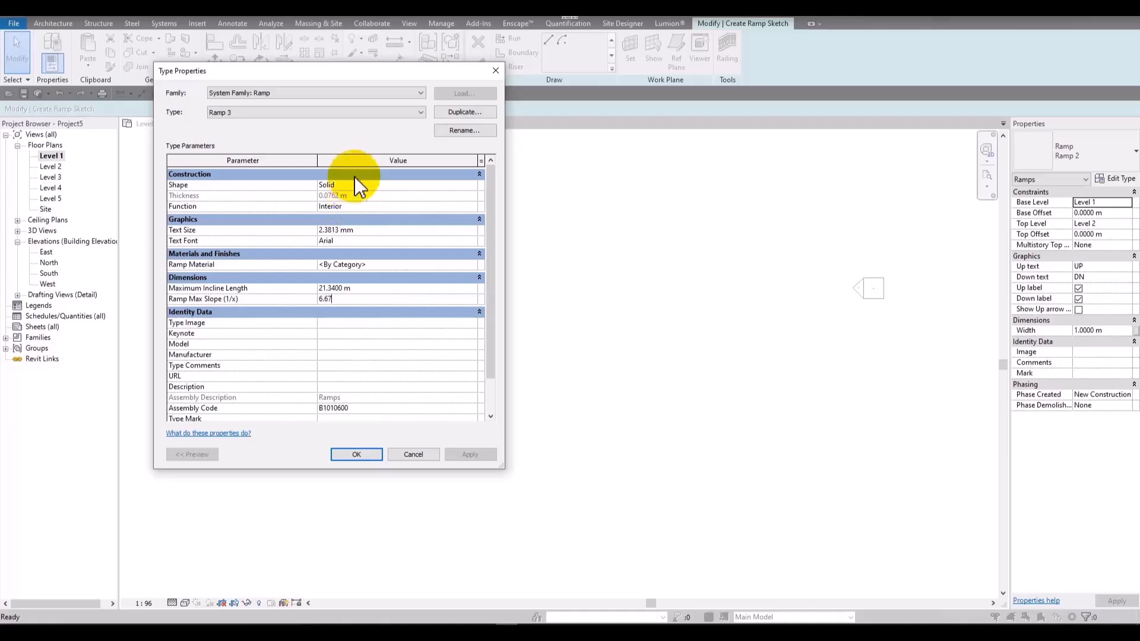
click(397, 314)
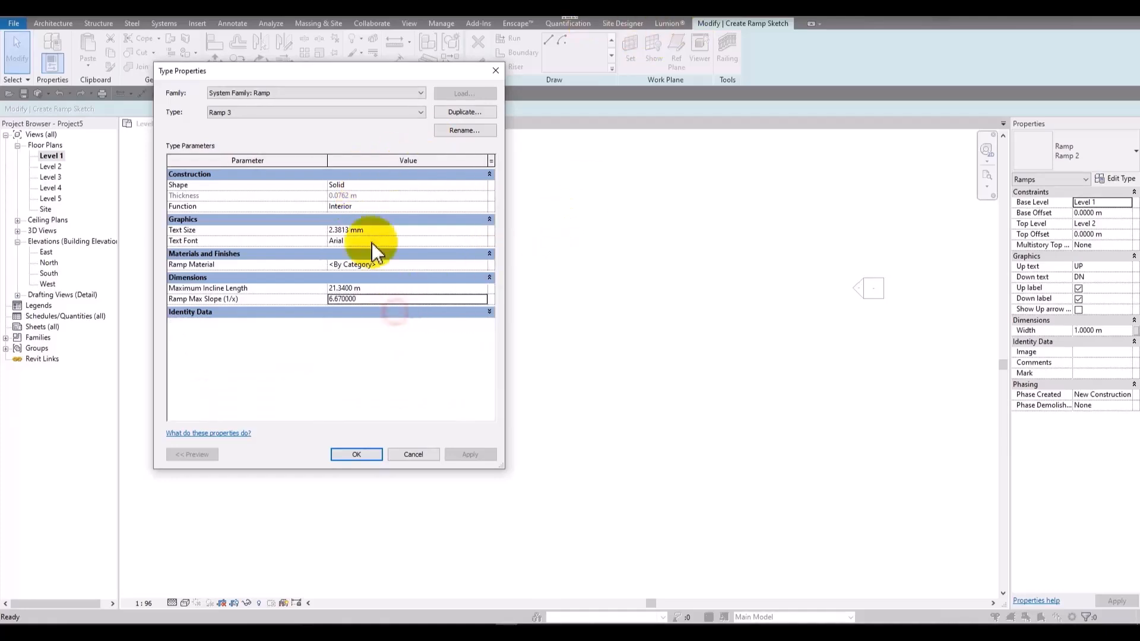
click(373, 313)
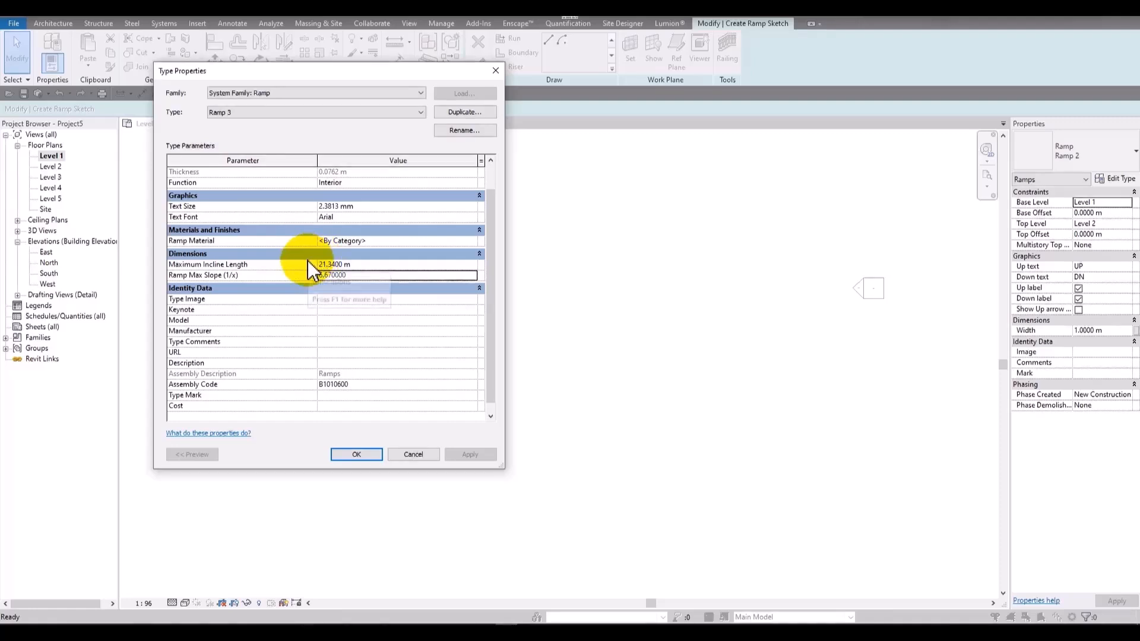
click(357, 456)
- Sketch a straight horizontal ramp run 21.34 m long in open space beside the existing ramp
click(509, 38)
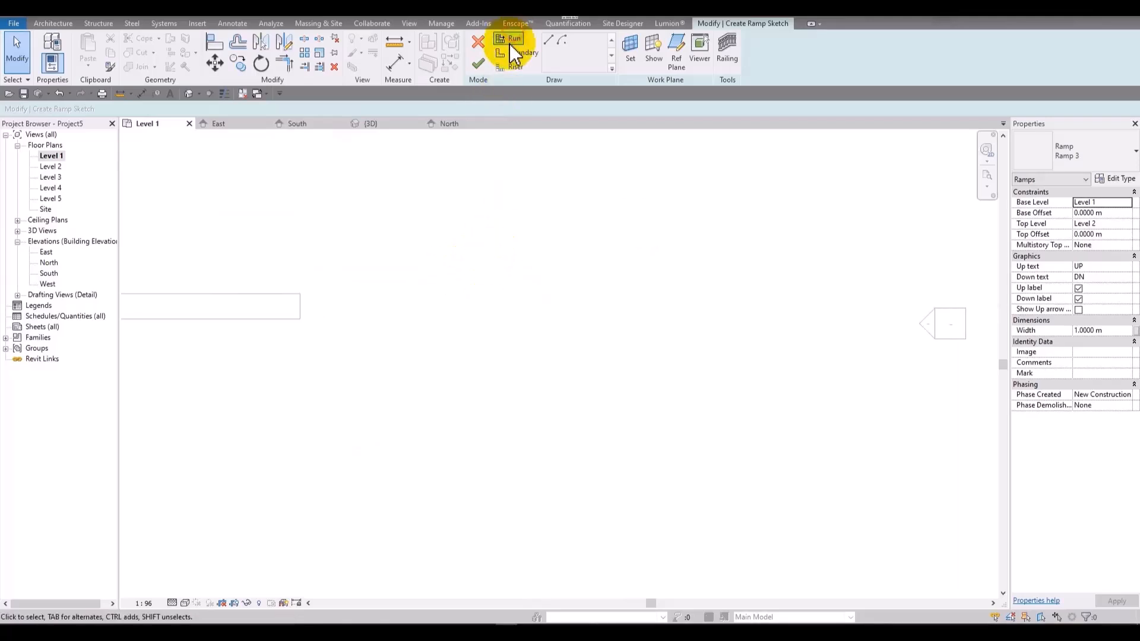
click(394, 297)
scroll(964, 298, down, 2)
middle_drag(964, 297, 631, 309)
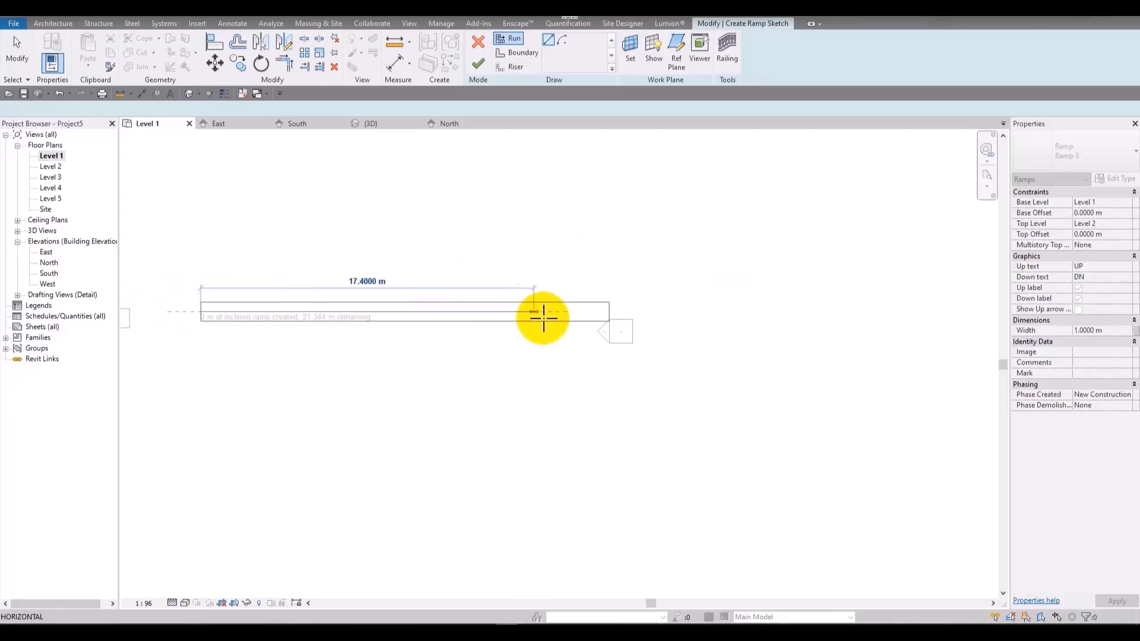
click(653, 314)
key(Escape)
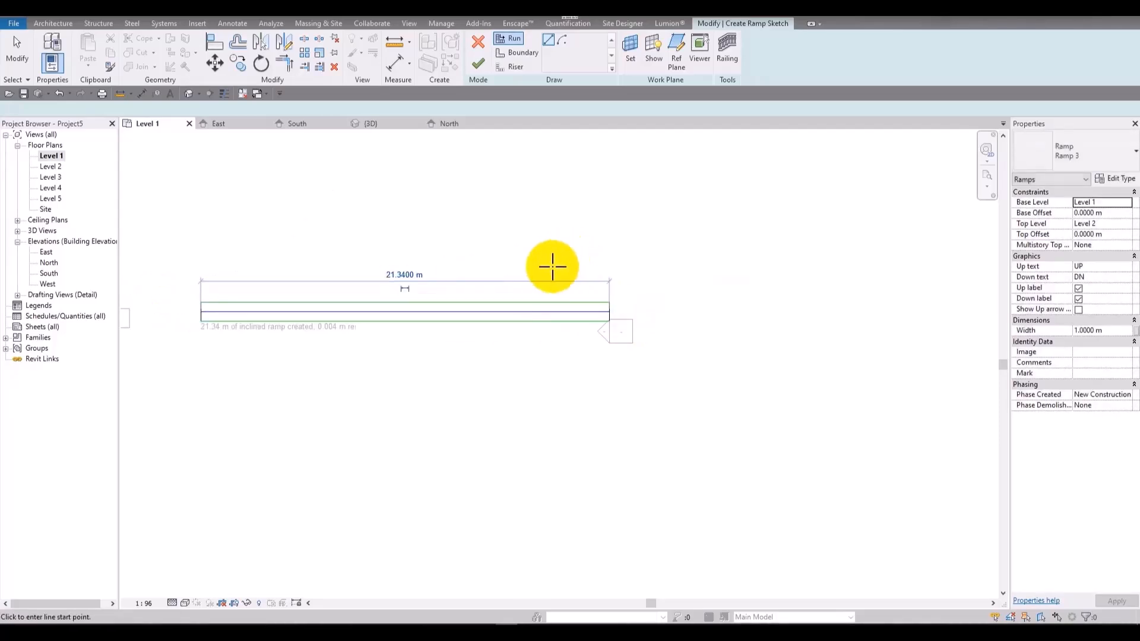
- Set the ramp's width to 2.5 m and finish the ramp sketch
middle_drag(479, 270, 696, 264)
drag(854, 251, 480, 350)
drag(364, 361, 364, 361)
click(841, 256)
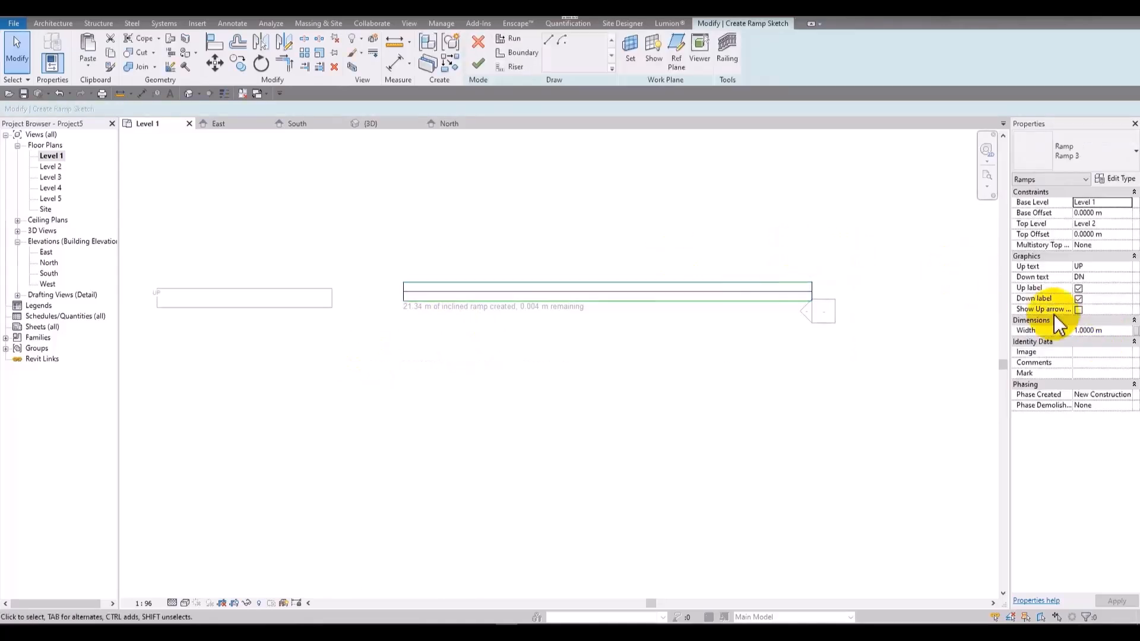
click(1115, 333)
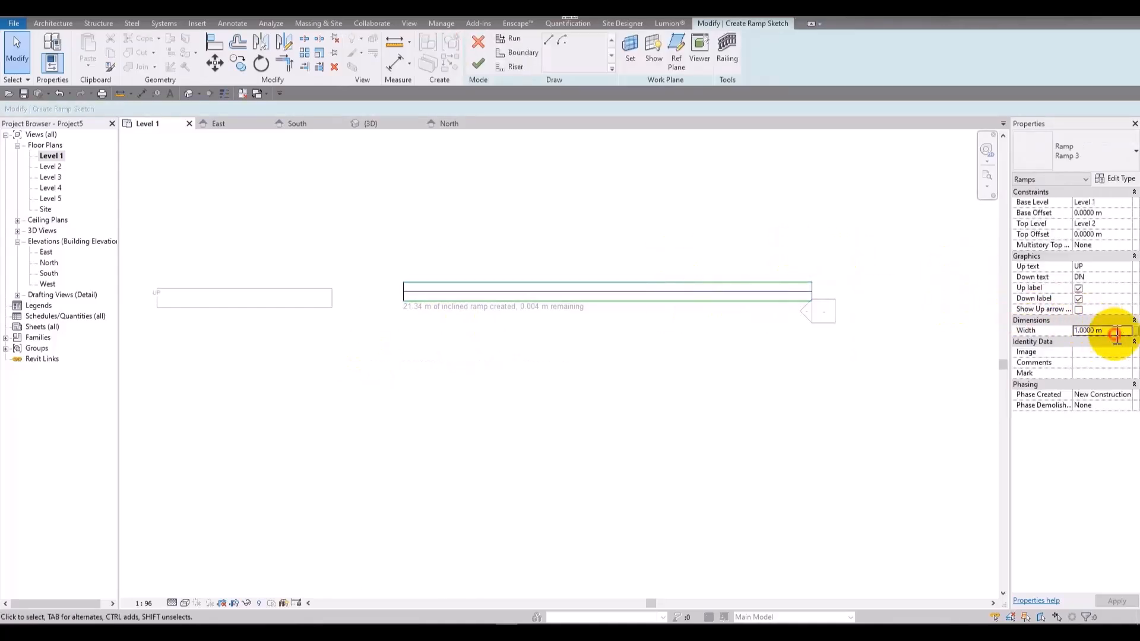
click(1091, 288)
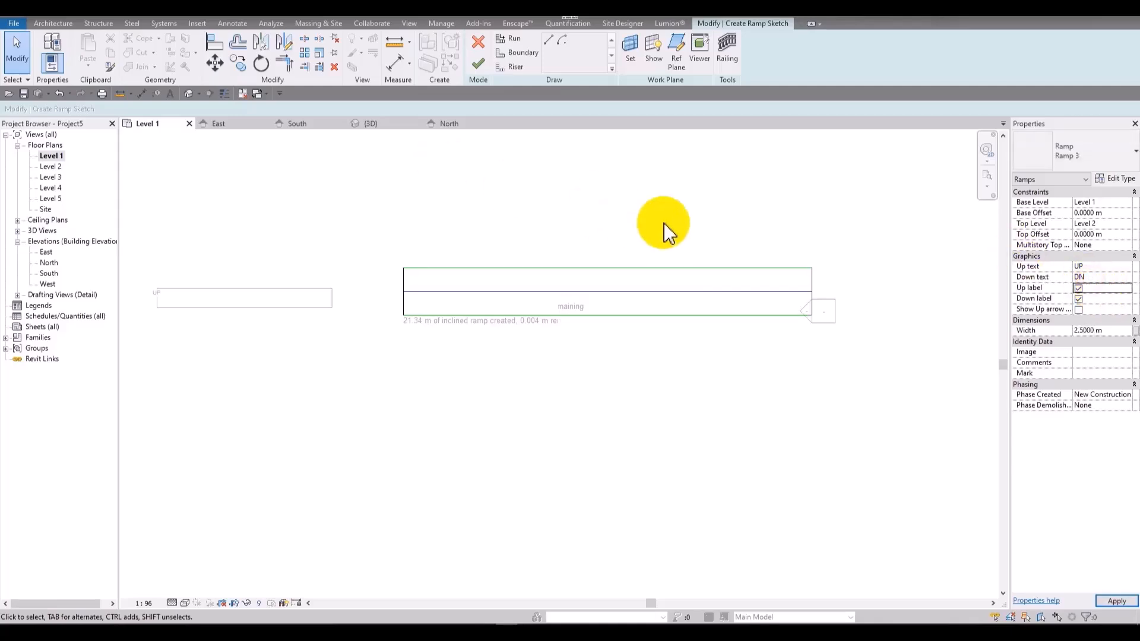
click(479, 64)
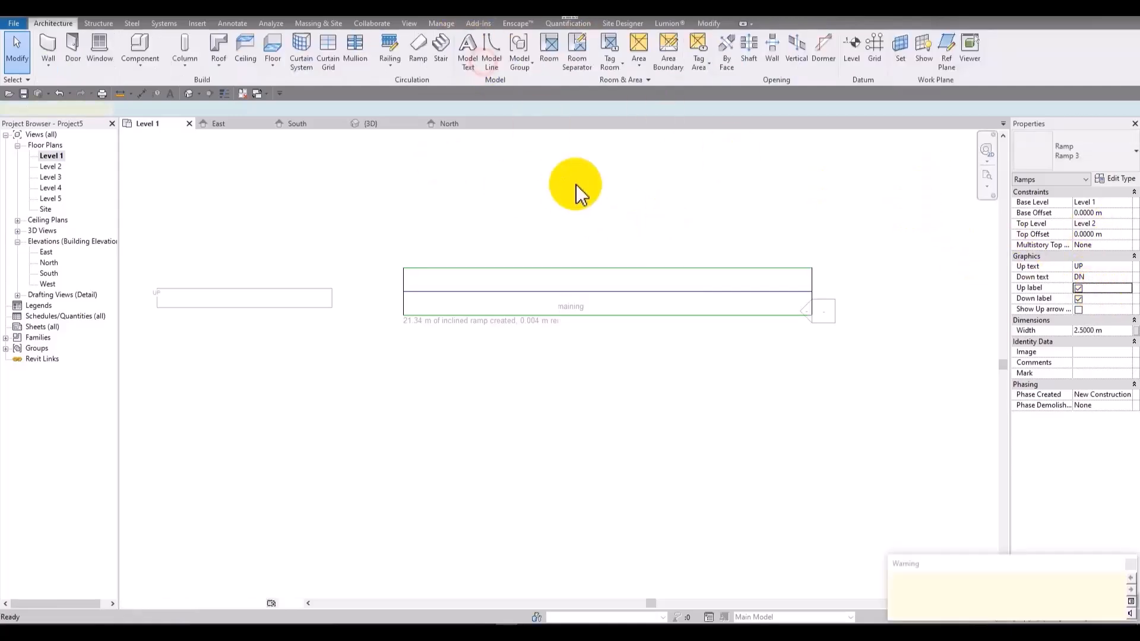
- Open the South elevation and extend the level lines so their heads clear the high end of the new ramp
double_click(48, 273)
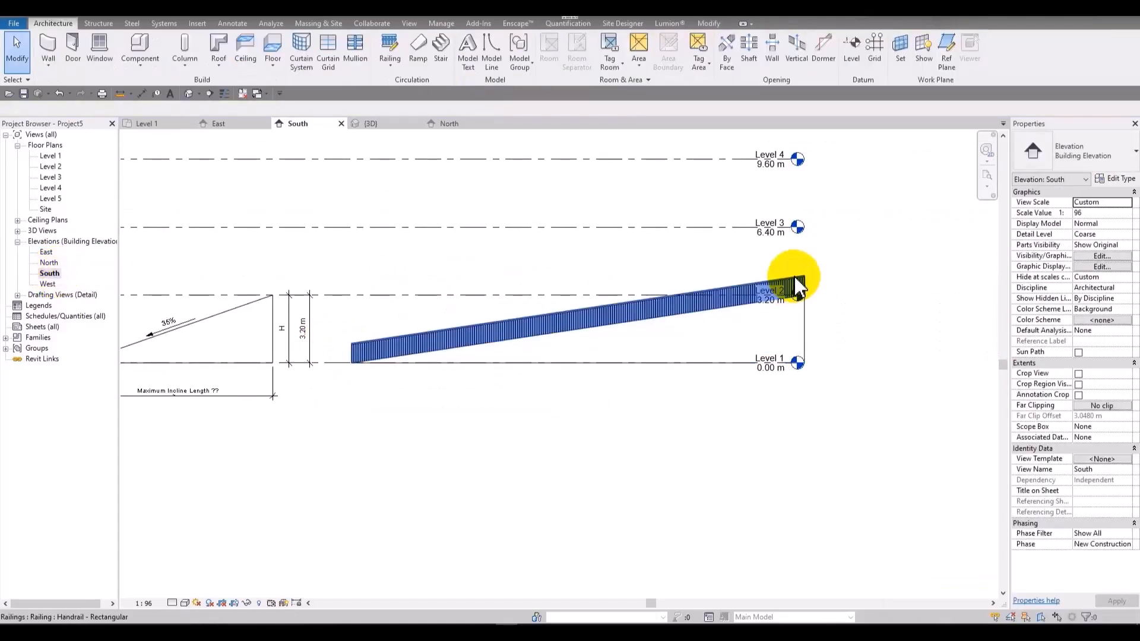
click(796, 284)
click(839, 235)
click(731, 226)
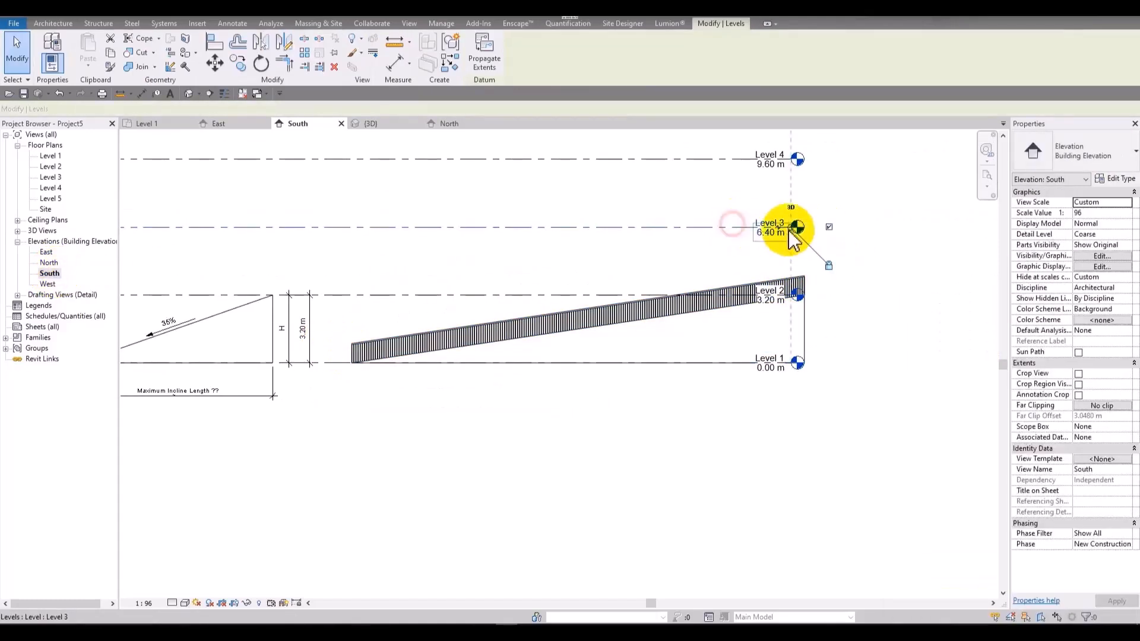
drag(791, 228, 951, 212)
click(827, 389)
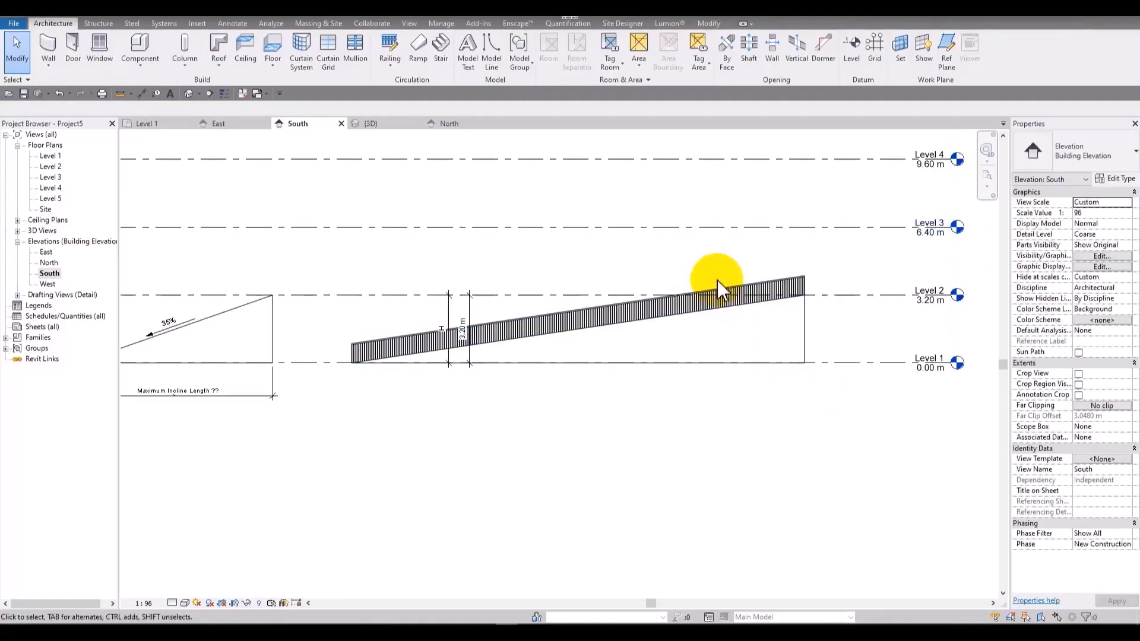
- Delete both railings from the new ramp in the South elevation
click(805, 277)
key(Delete)
click(501, 308)
click(463, 310)
key(Delete)
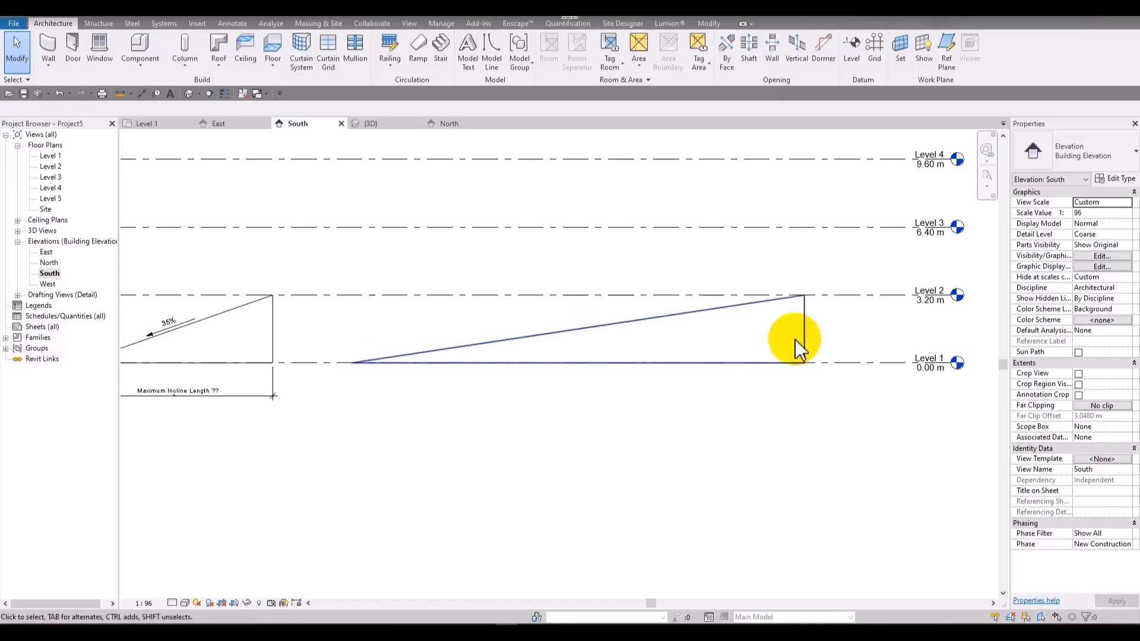
- Place a Spot Slope annotation with arrow representation on the inclined surface of the new ramp
click(229, 26)
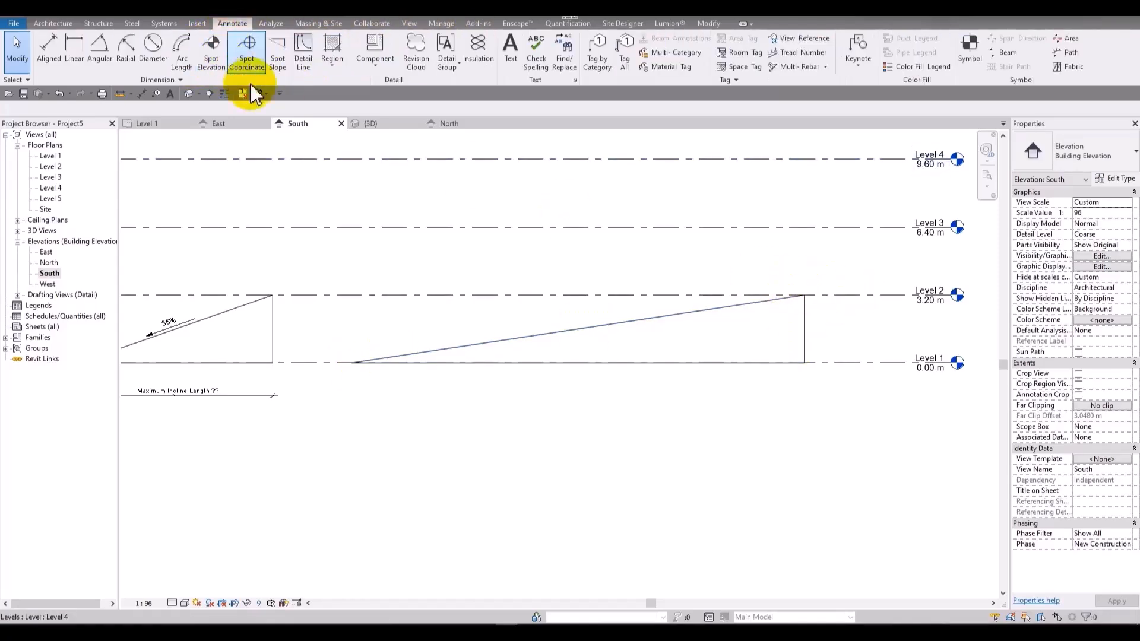
click(277, 53)
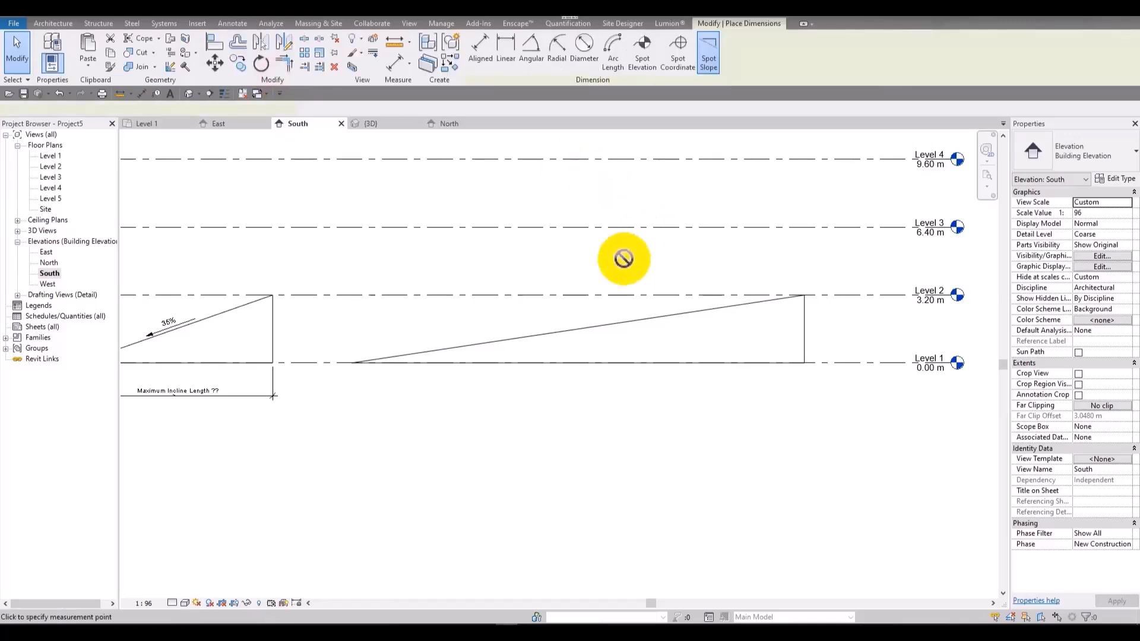
scroll(633, 324, up, 3)
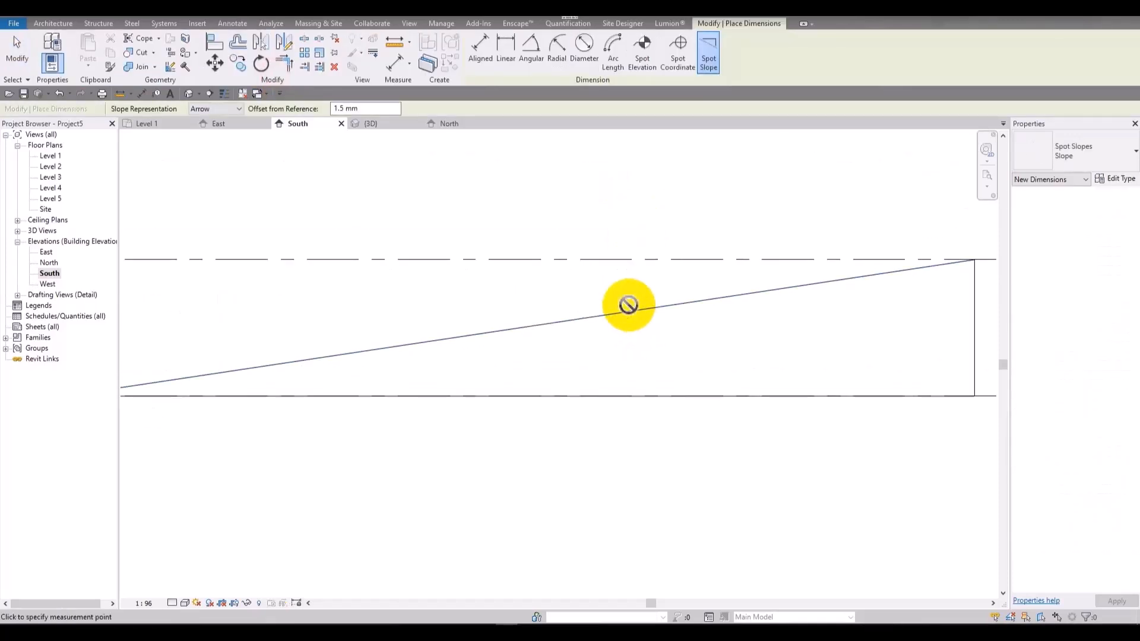
click(632, 311)
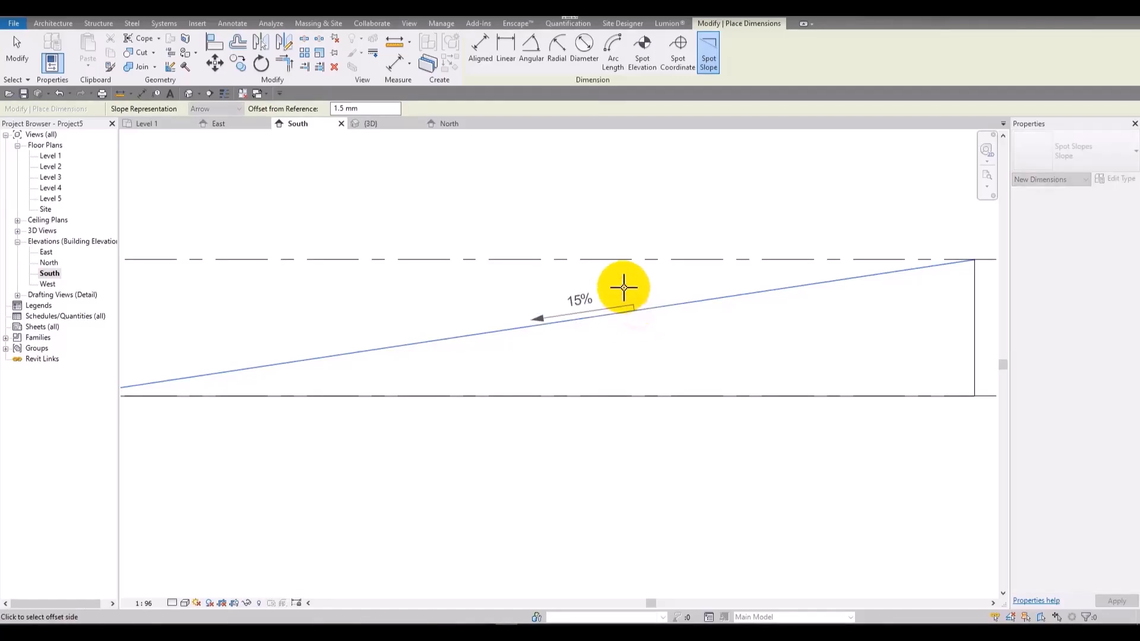
key(Escape)
key(Escape)
scroll(615, 308, up, 4)
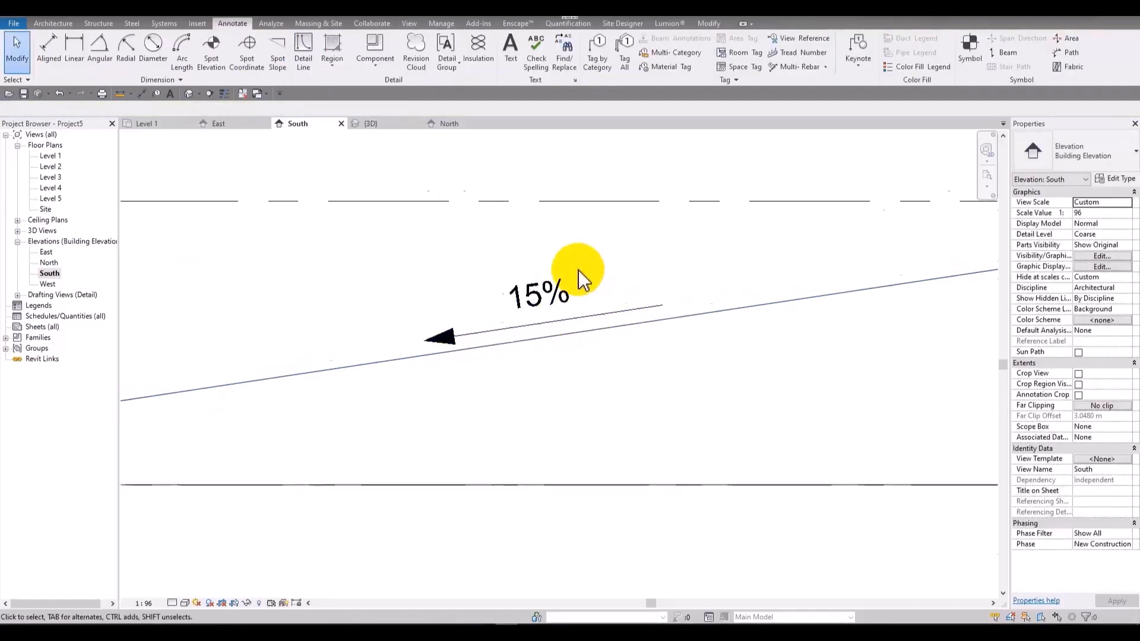
scroll(734, 300, down, 5)
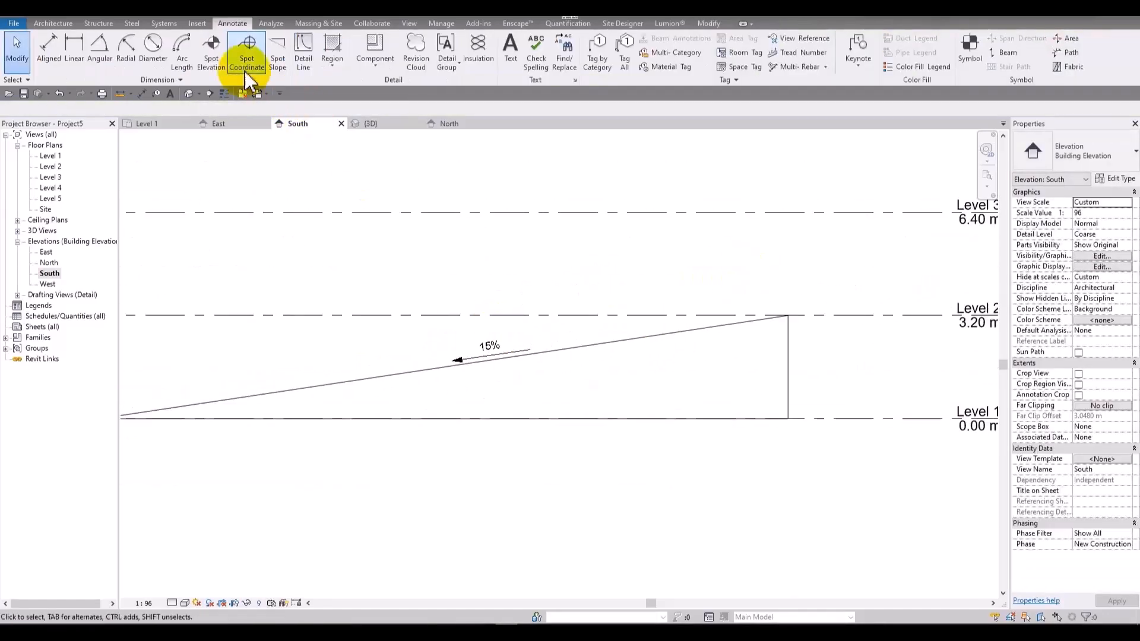
- Examine the Units Format settings in the spot slope's type properties, then cancel out of the dialogs and deselect the annotation
scroll(475, 382, up, 5)
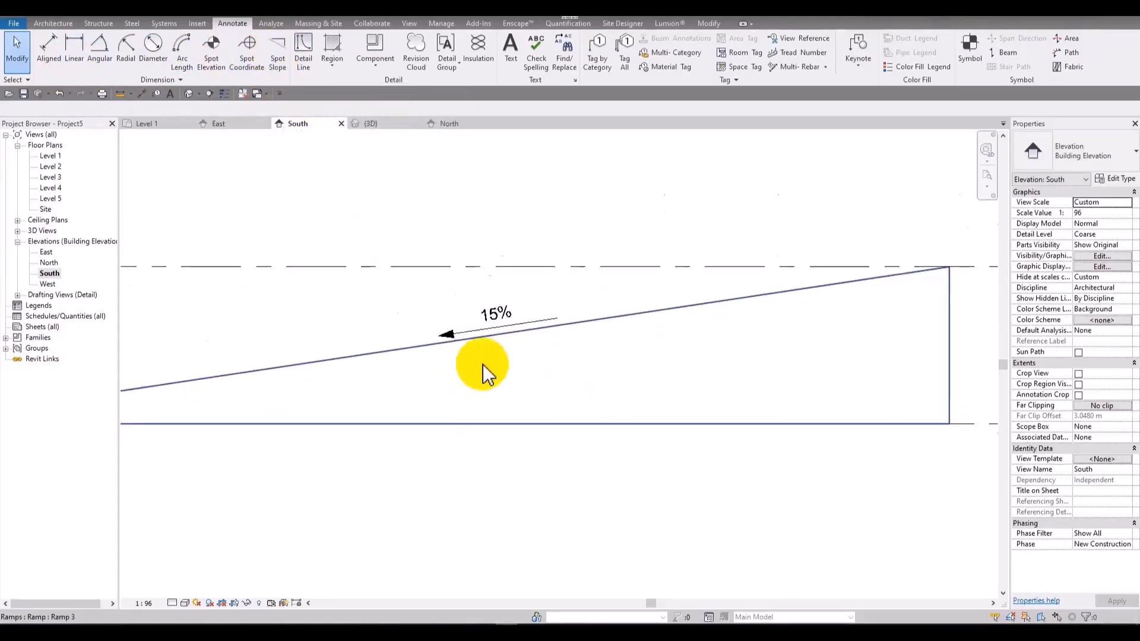
click(519, 287)
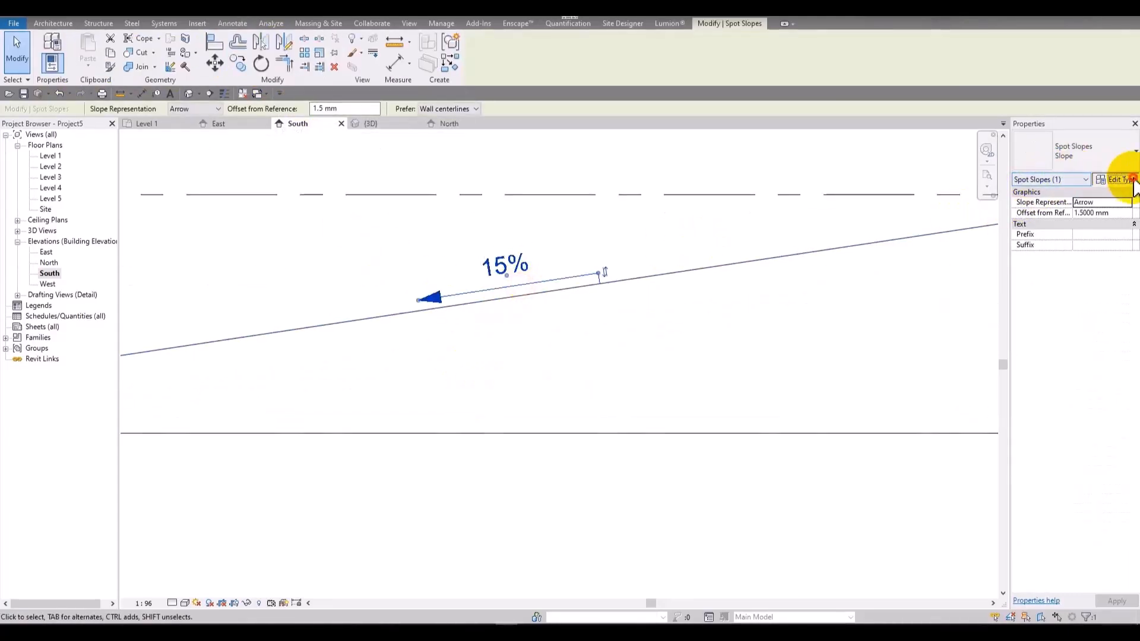
click(1118, 178)
click(419, 382)
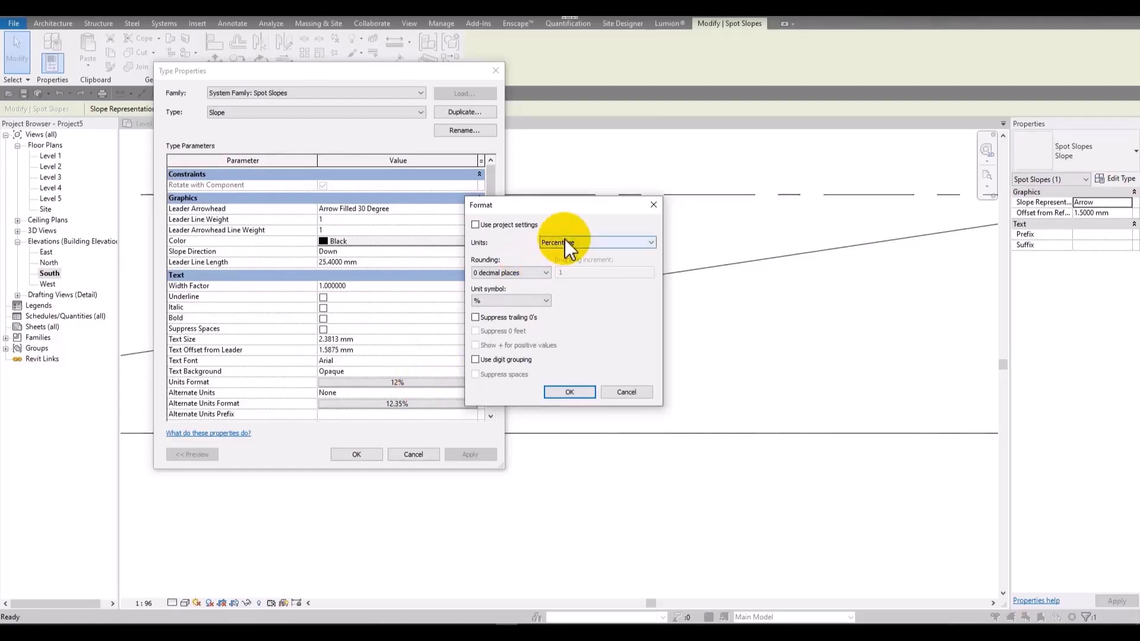
click(627, 392)
click(418, 454)
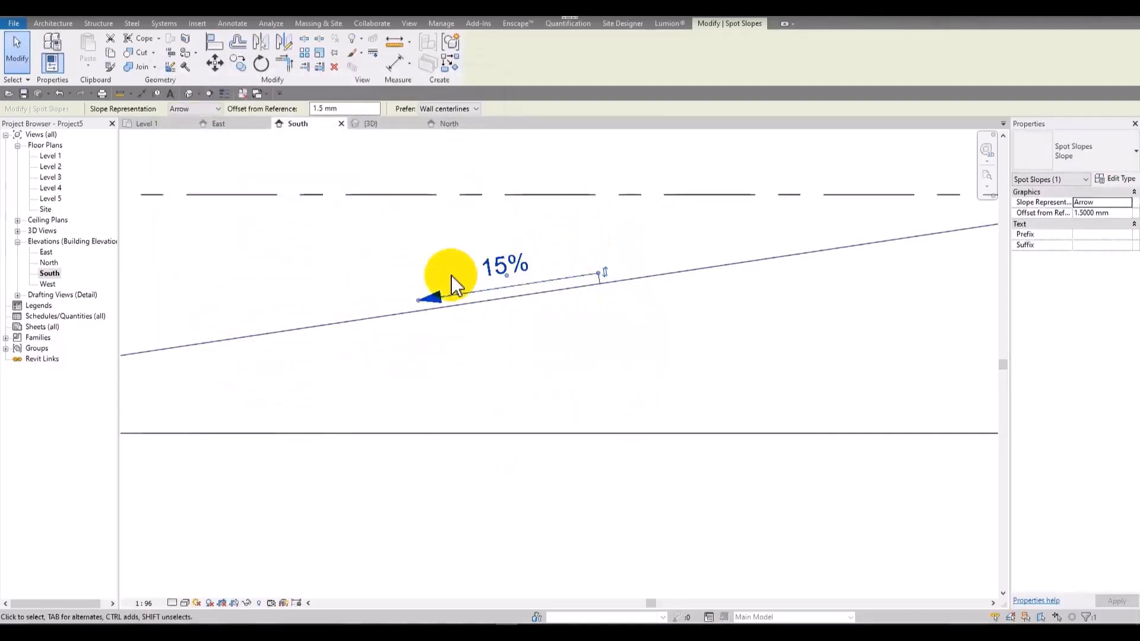
click(689, 254)
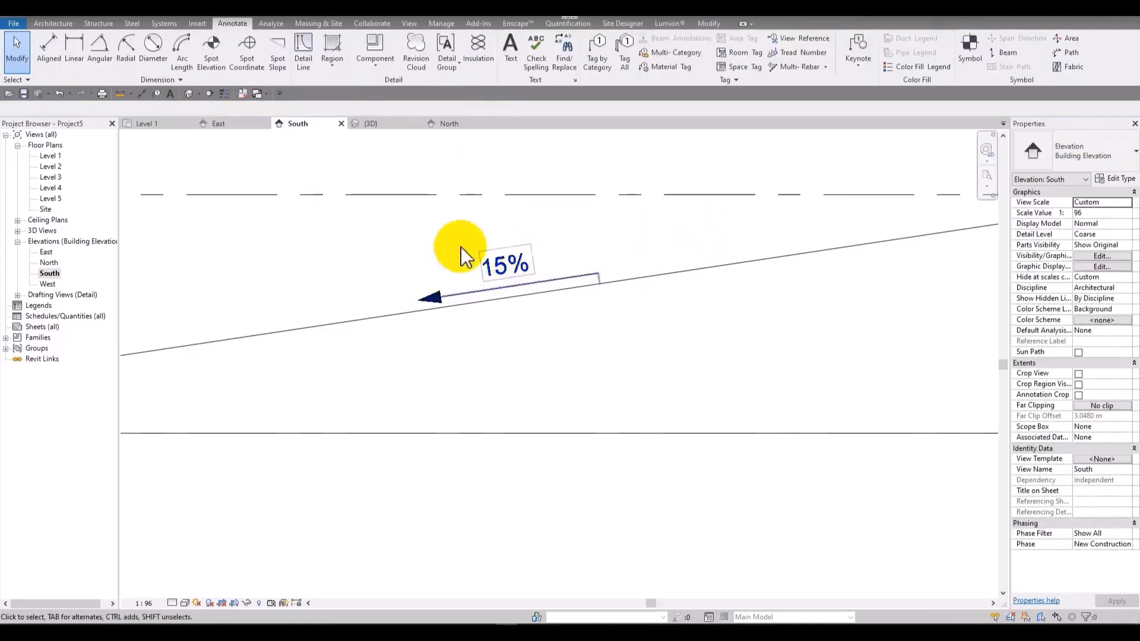
- Set the spot slope type's Units Format to decimal degrees and apply the type properties
click(490, 293)
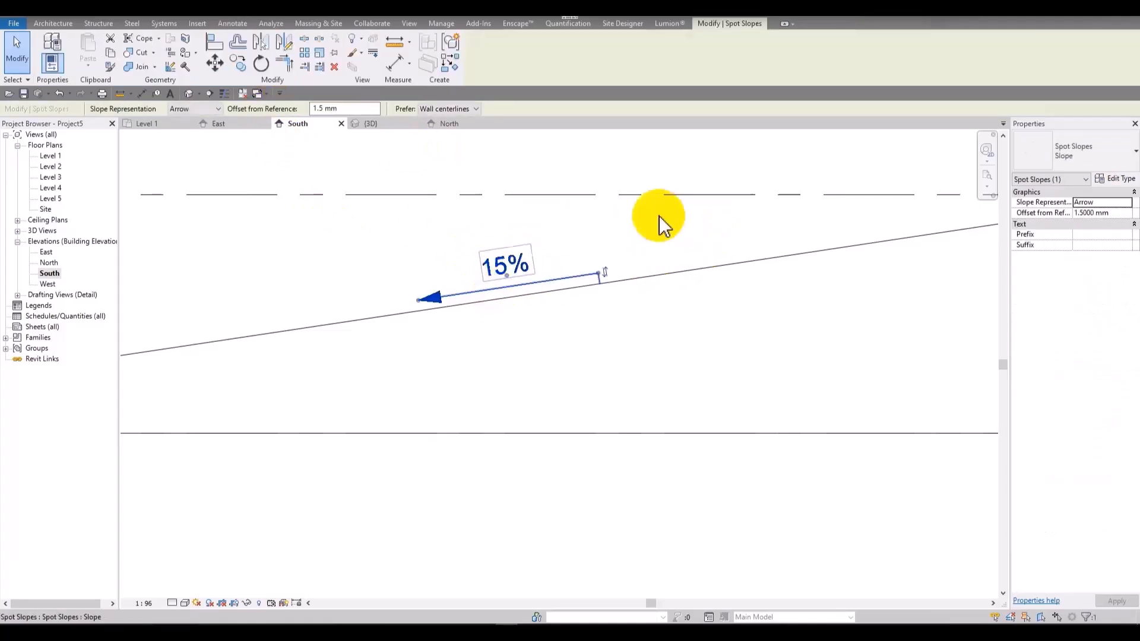
click(1119, 179)
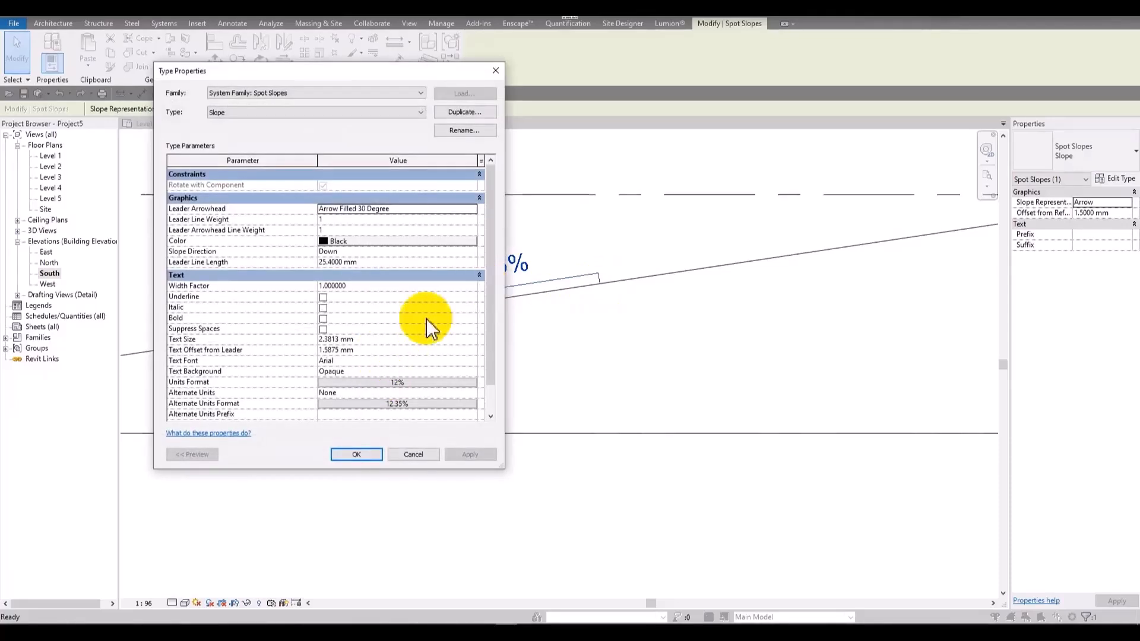
click(398, 381)
click(609, 243)
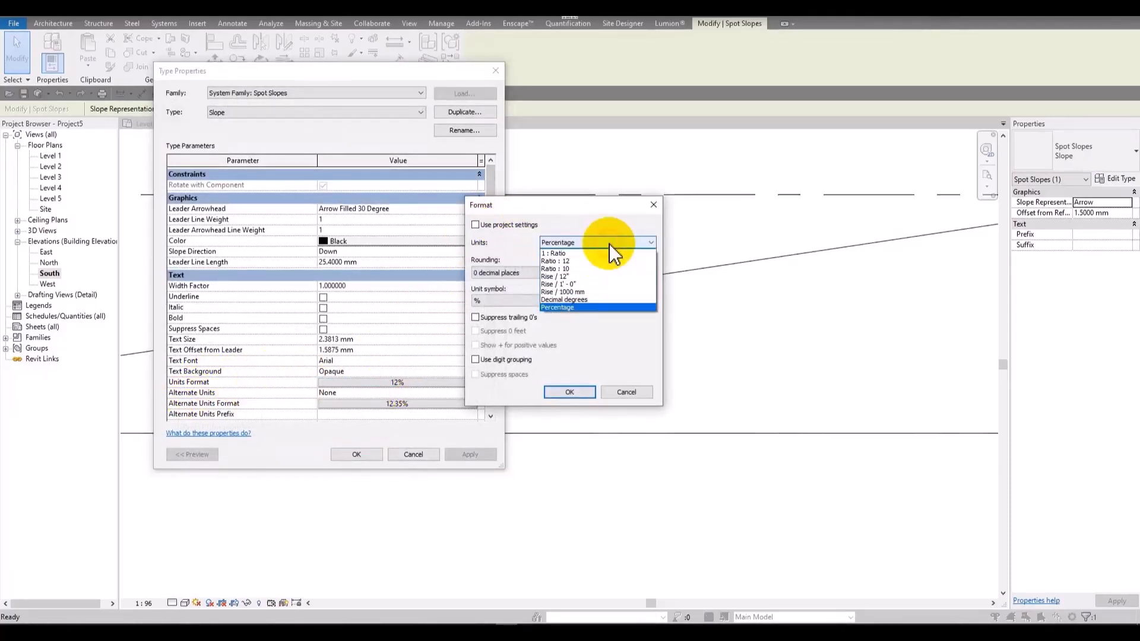
click(592, 307)
click(525, 300)
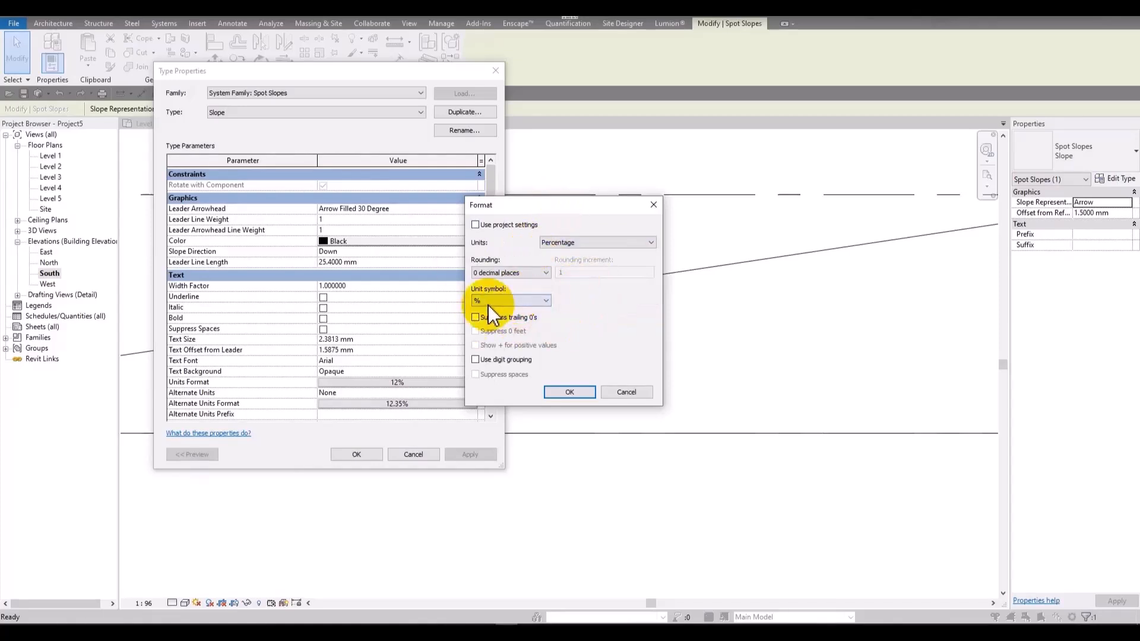
drag(581, 211, 416, 209)
click(426, 237)
click(429, 294)
click(401, 388)
click(470, 453)
click(363, 456)
scroll(395, 285, down, 3)
middle_drag(580, 247, 658, 257)
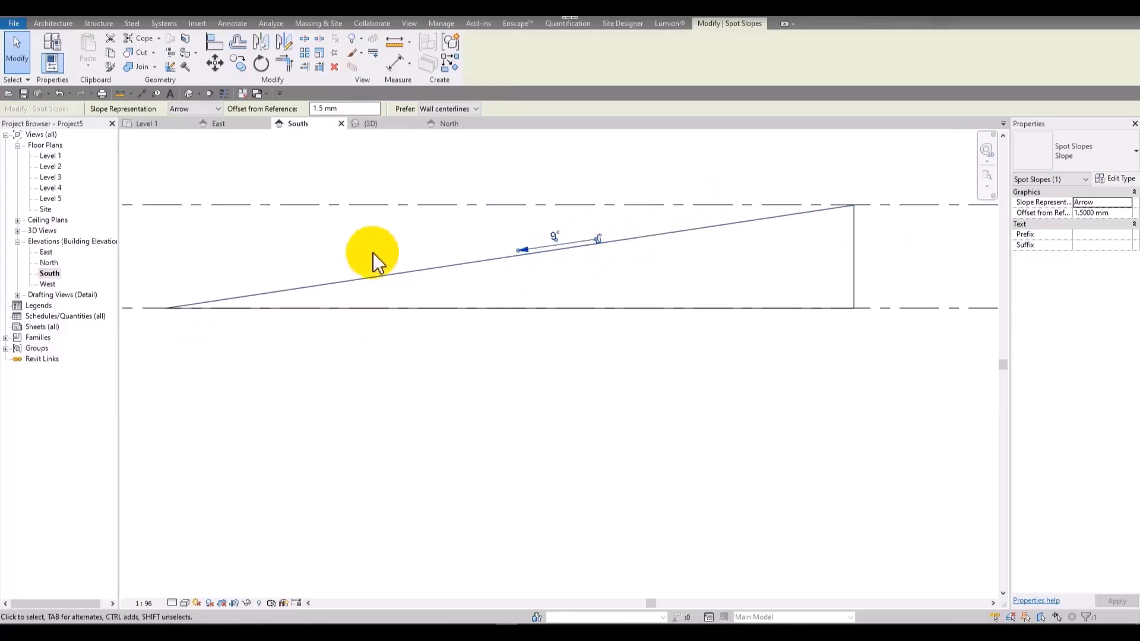
- Set the spot slope type's Units Format back to Percentage and check the ramp's slope annotation
scroll(537, 213, up, 3)
click(1118, 181)
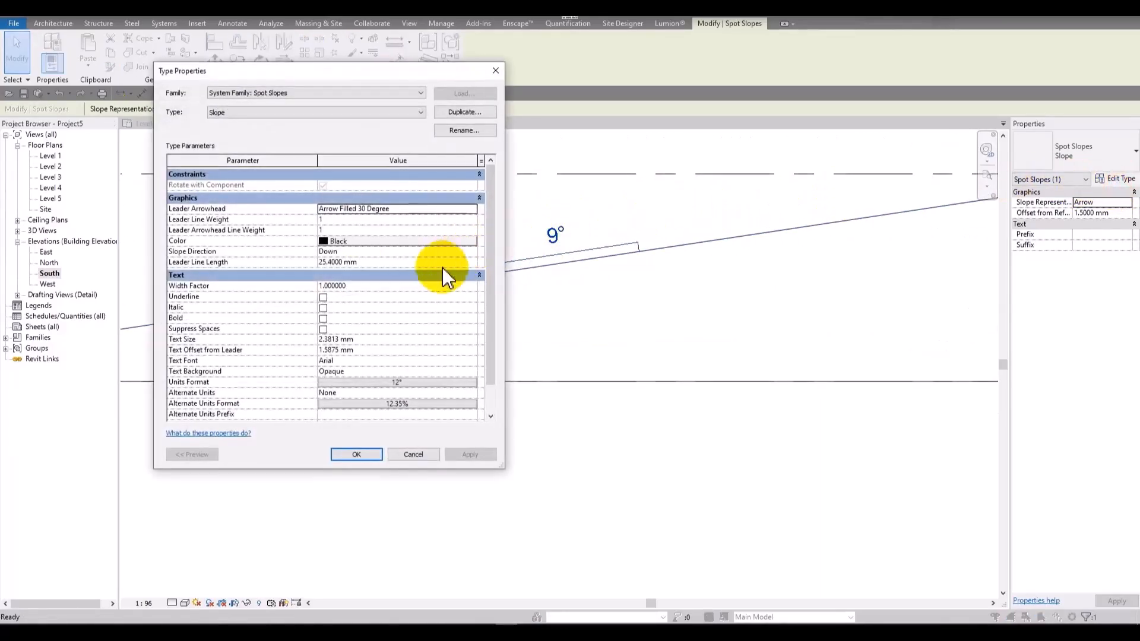
click(410, 383)
click(444, 238)
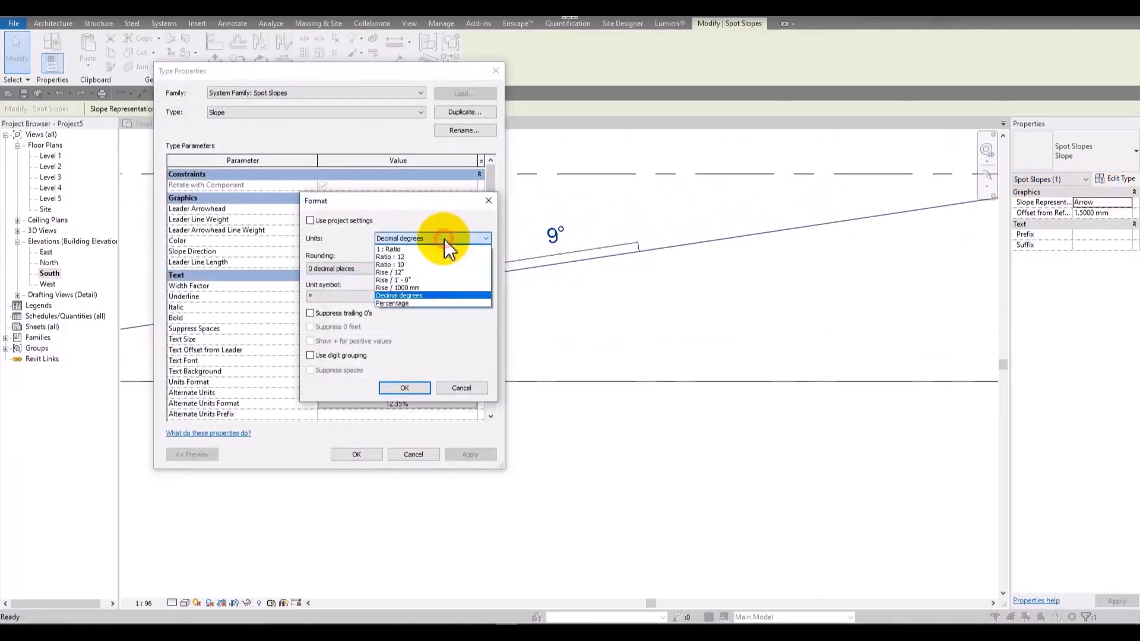
click(410, 306)
click(360, 297)
click(359, 297)
click(402, 388)
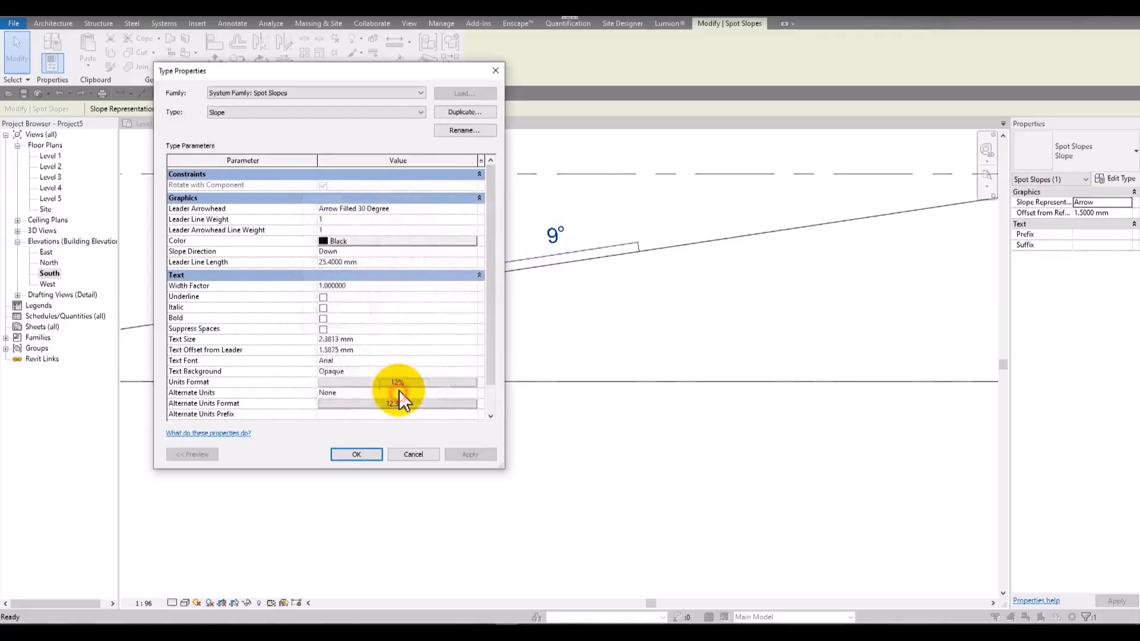
click(365, 454)
scroll(511, 261, down, 3)
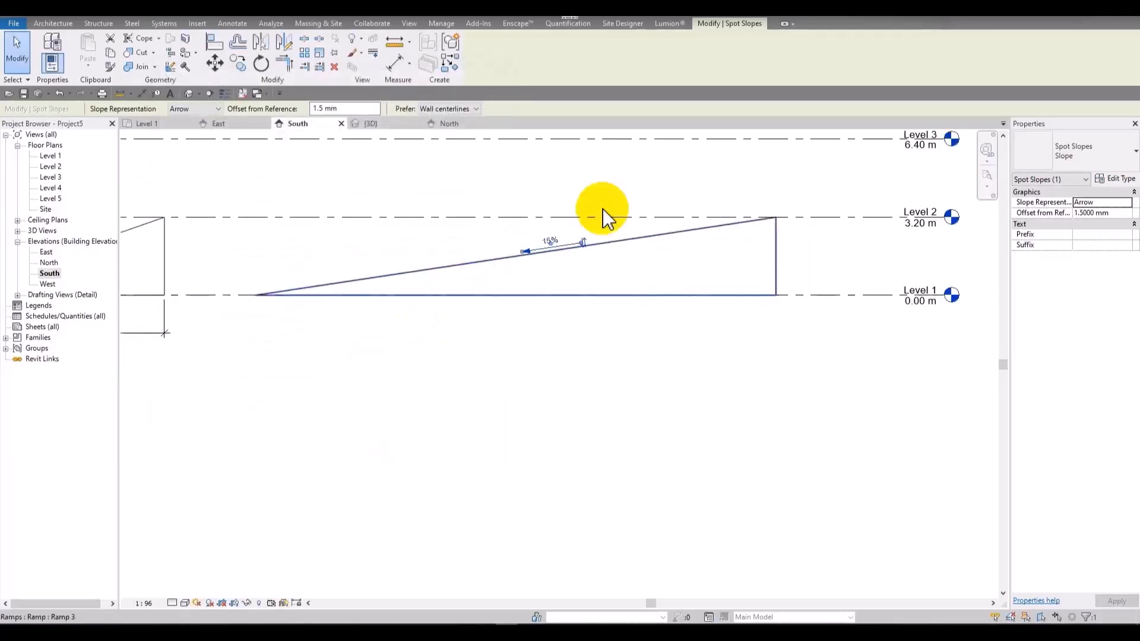
scroll(511, 330, down, 1)
scroll(688, 197, up, 3)
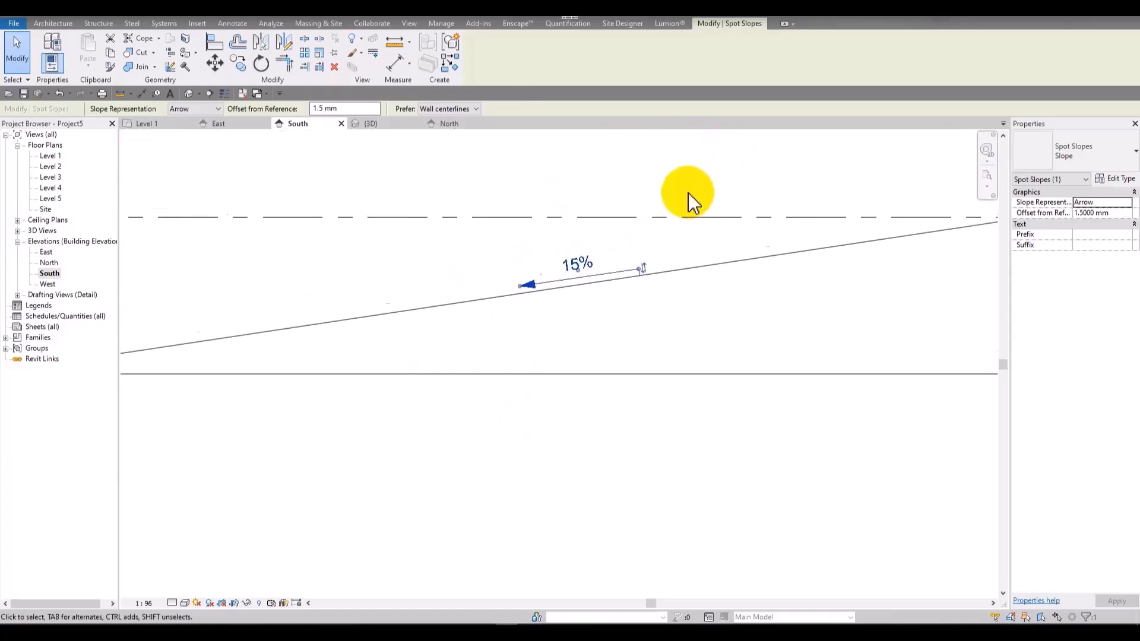
scroll(639, 205, down, 4)
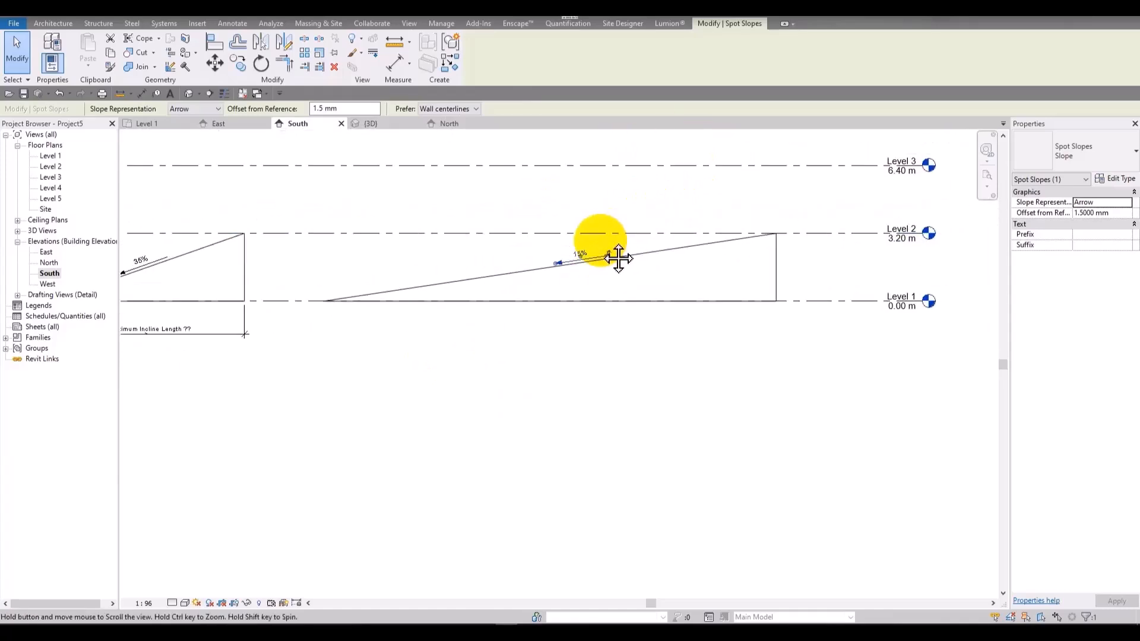
- Create a Ramp 3 ramp from Level 1 to Level 2 in the Level 1 plan, with a run about 12.2 m long parallel to the longer ramp
double_click(51, 155)
scroll(585, 244, down, 2)
middle_drag(592, 244, 577, 300)
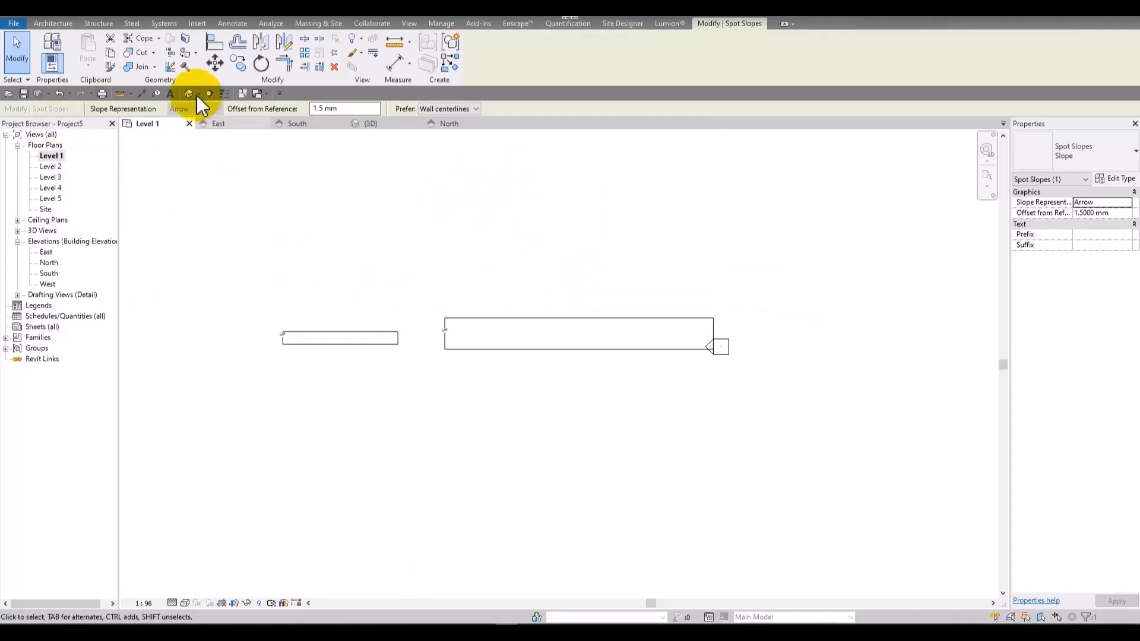
key(Escape)
click(52, 23)
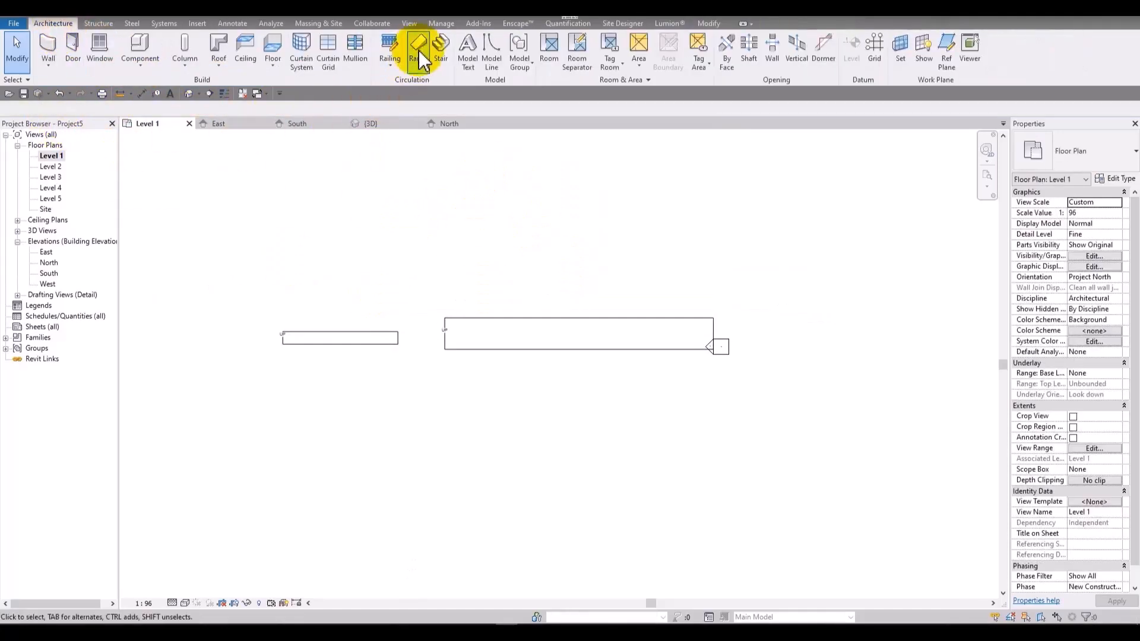
click(1113, 178)
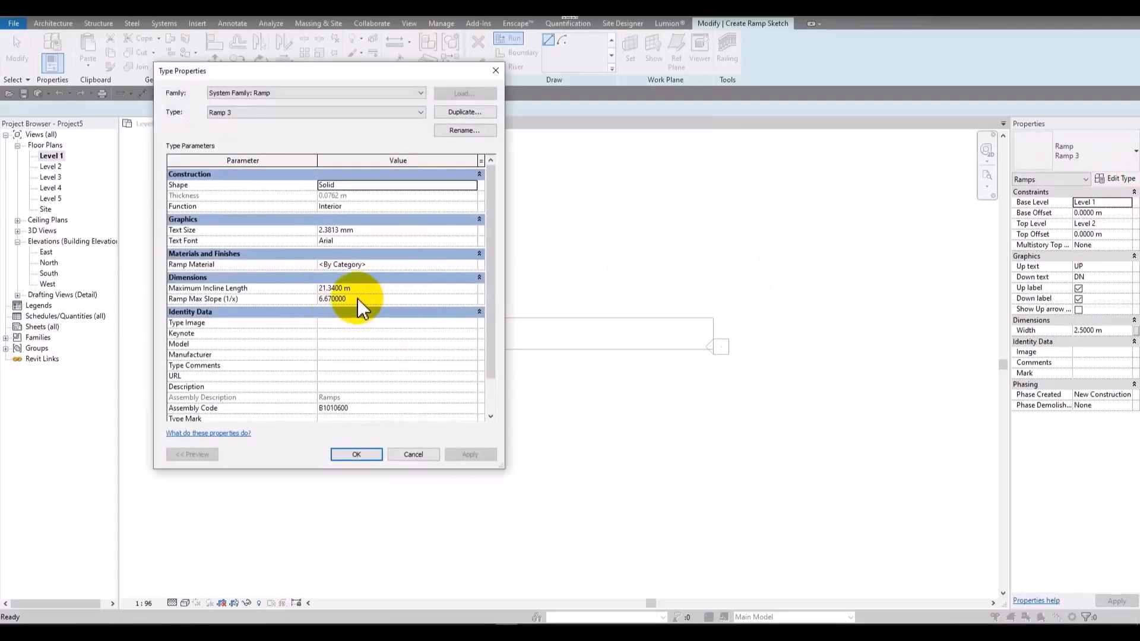
click(373, 454)
click(449, 285)
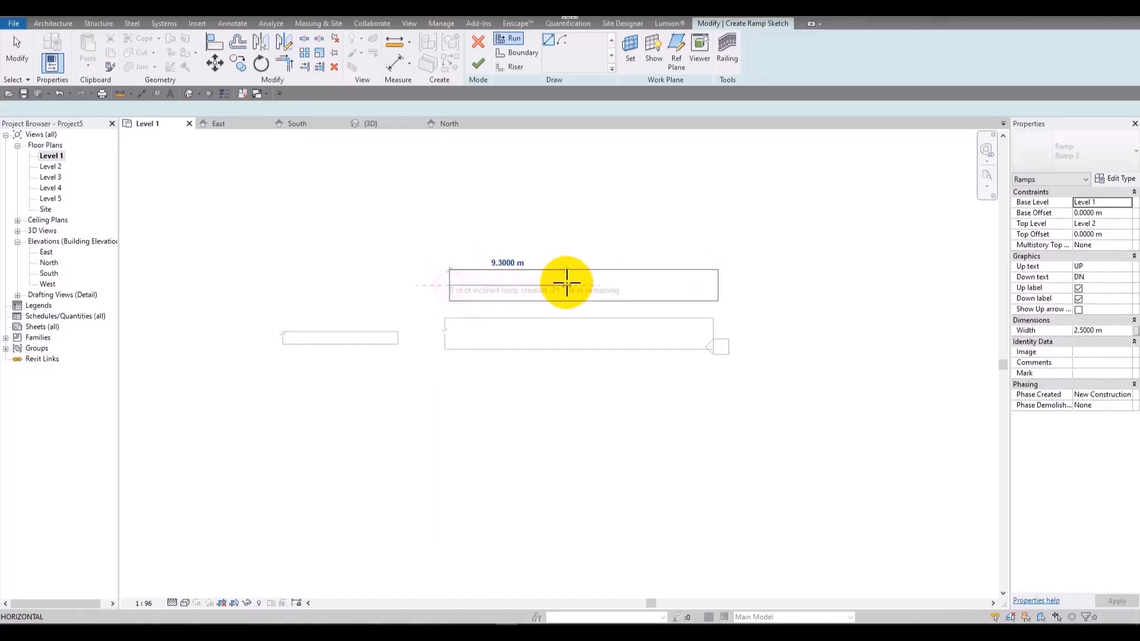
click(602, 286)
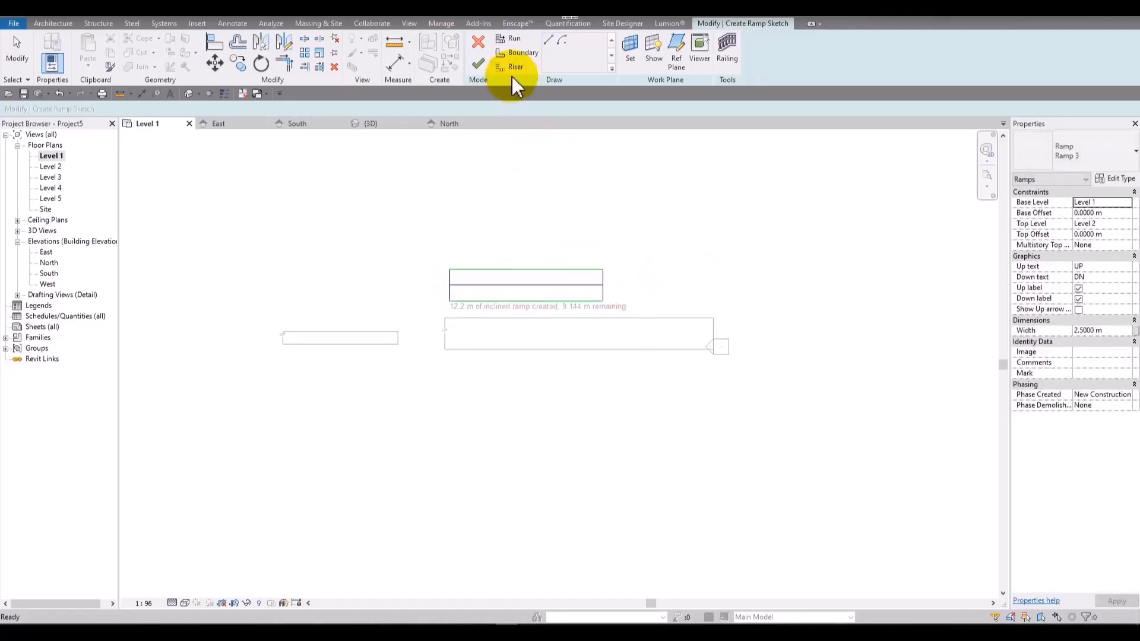
key(Escape)
click(479, 61)
- Examine the height of the 12.2 m ramp against Level 2 in the 3D view and the East elevation
click(189, 93)
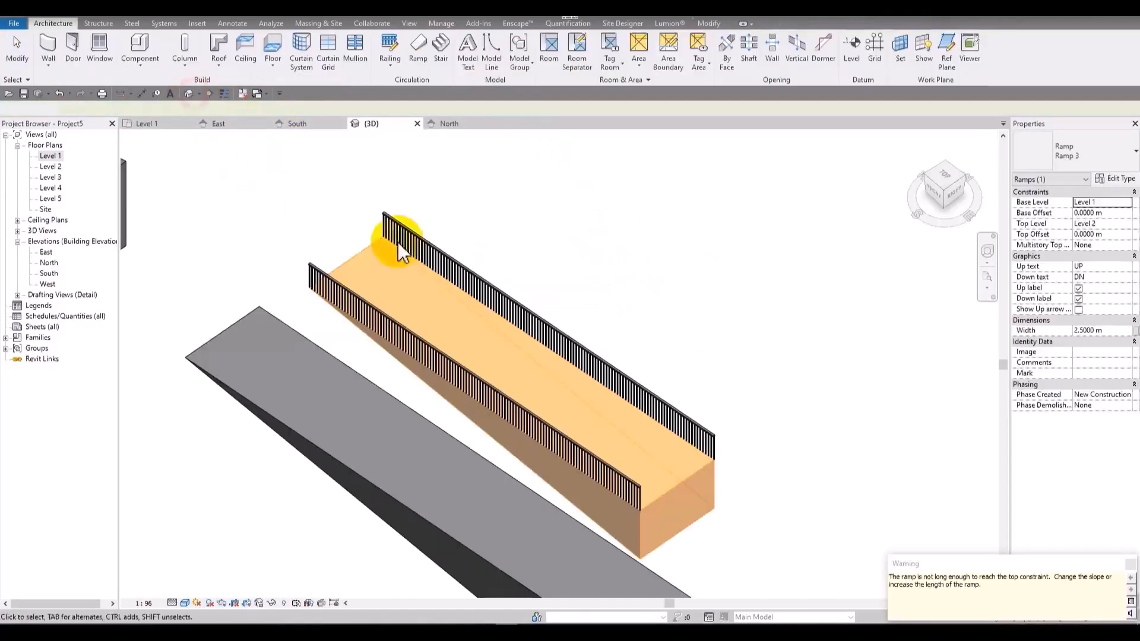
scroll(729, 376, down, 1)
shift+middle_drag(689, 477, 803, 241)
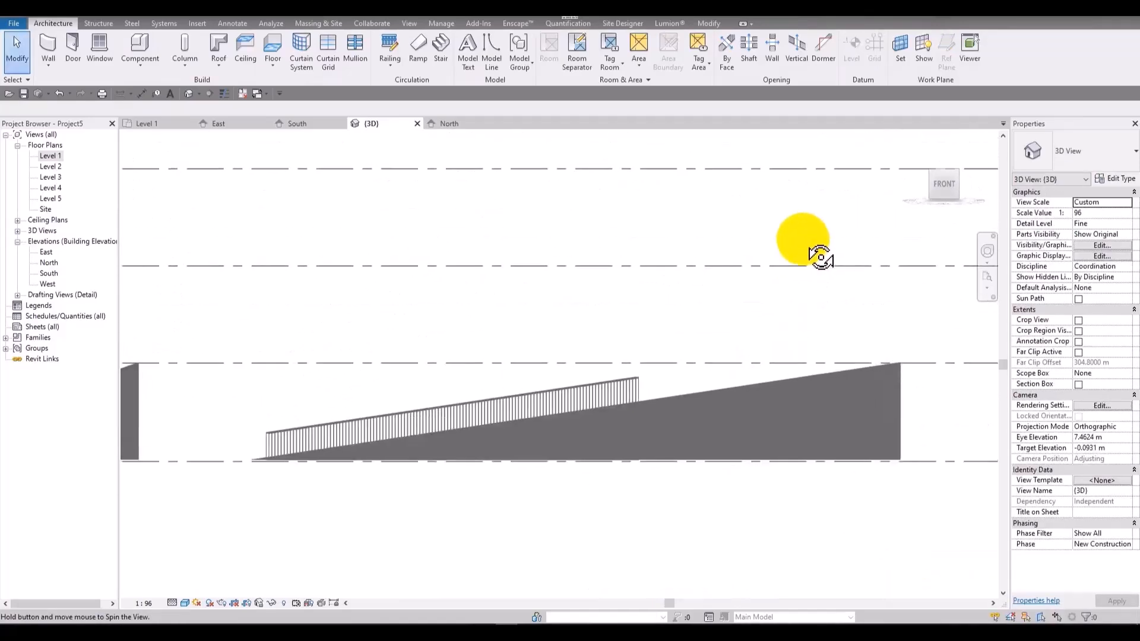
mouse_move(506, 303)
shift+middle_down()
mouse_move(341, 389)
mouse_move(265, 341)
shift+middle_up()
click(438, 353)
key(Escape)
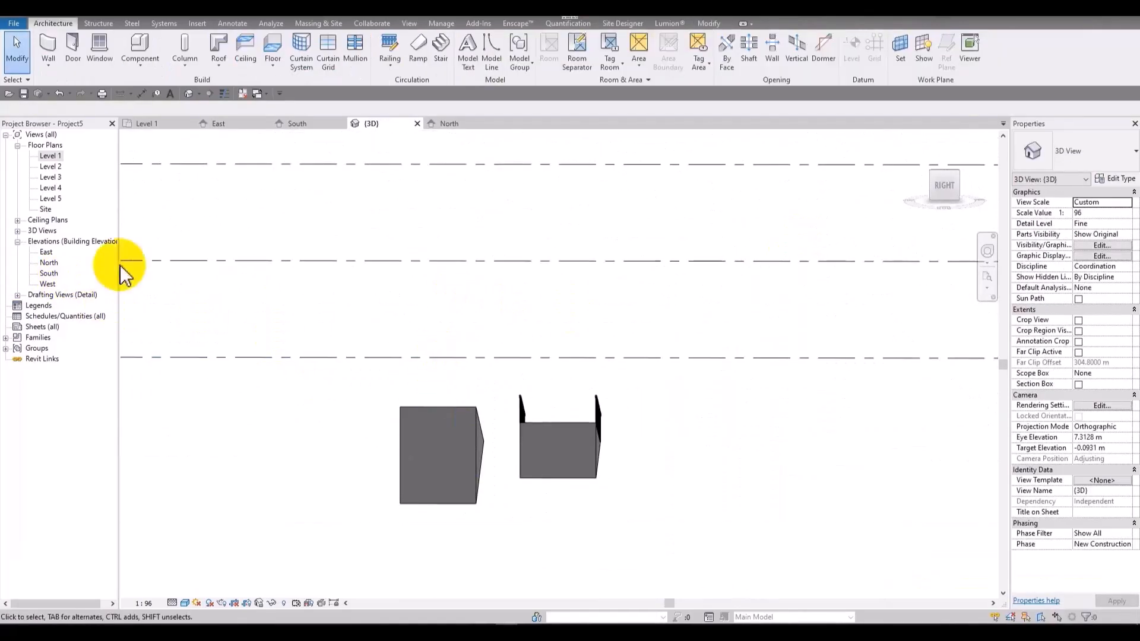
click(45, 252)
double_click(48, 255)
scroll(661, 479, up, 4)
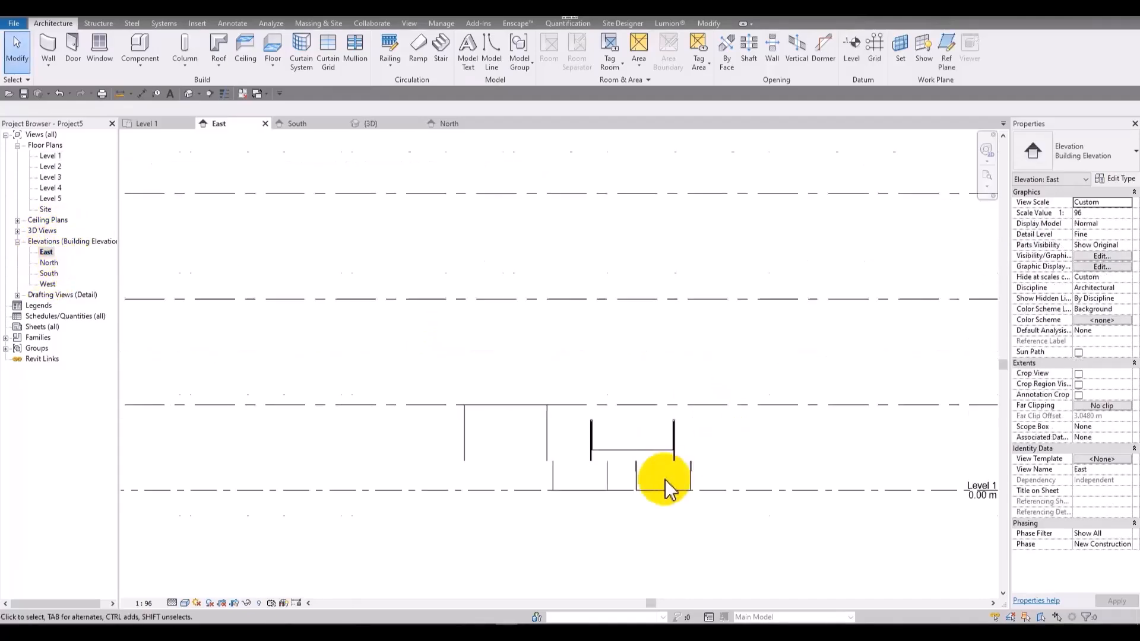
click(636, 455)
scroll(641, 407, down, 3)
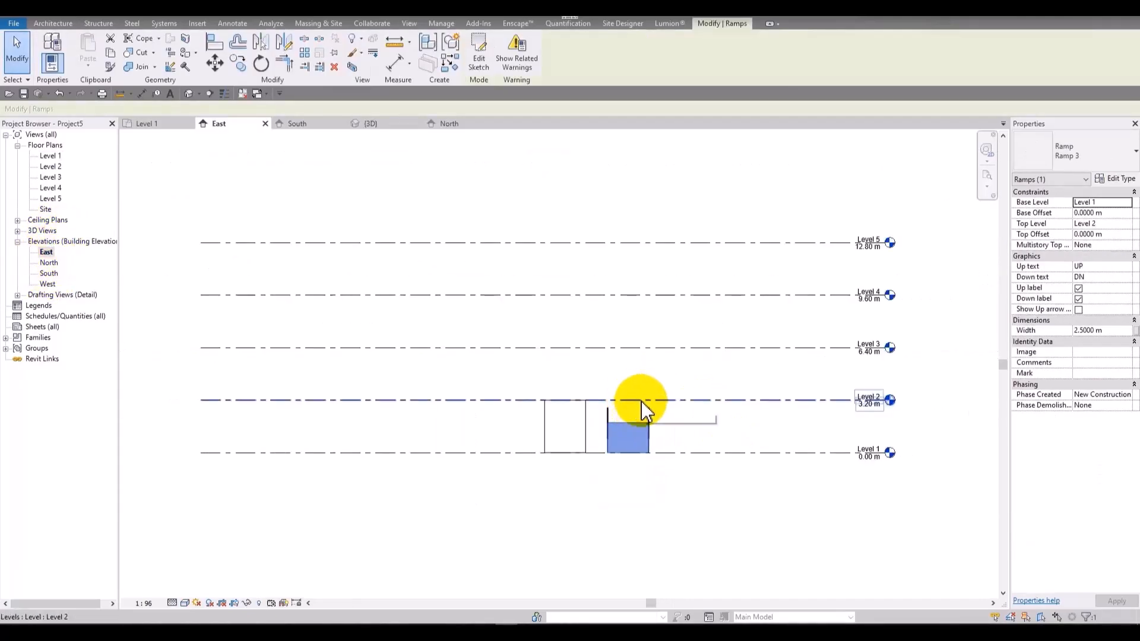
- Close the inactive views and edit the type of the 12.2 m ramp in 3D to allow a steeper slope that reaches Level 2
click(242, 93)
click(189, 93)
shift+middle_drag(643, 460, 468, 336)
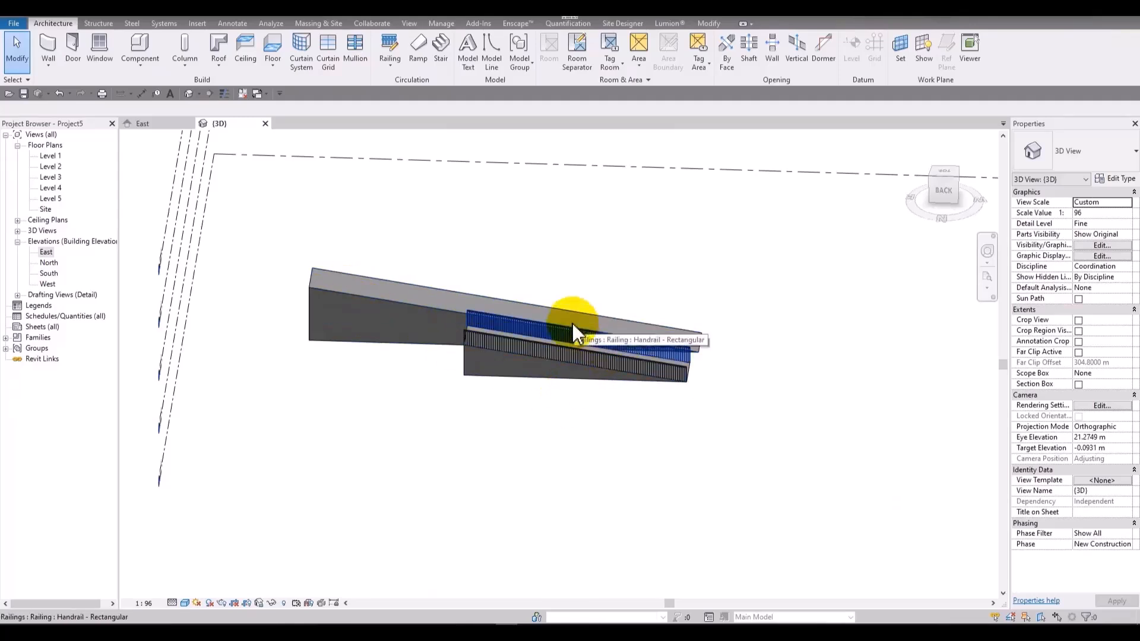
click(496, 371)
shift+middle_drag(497, 371, 375, 441)
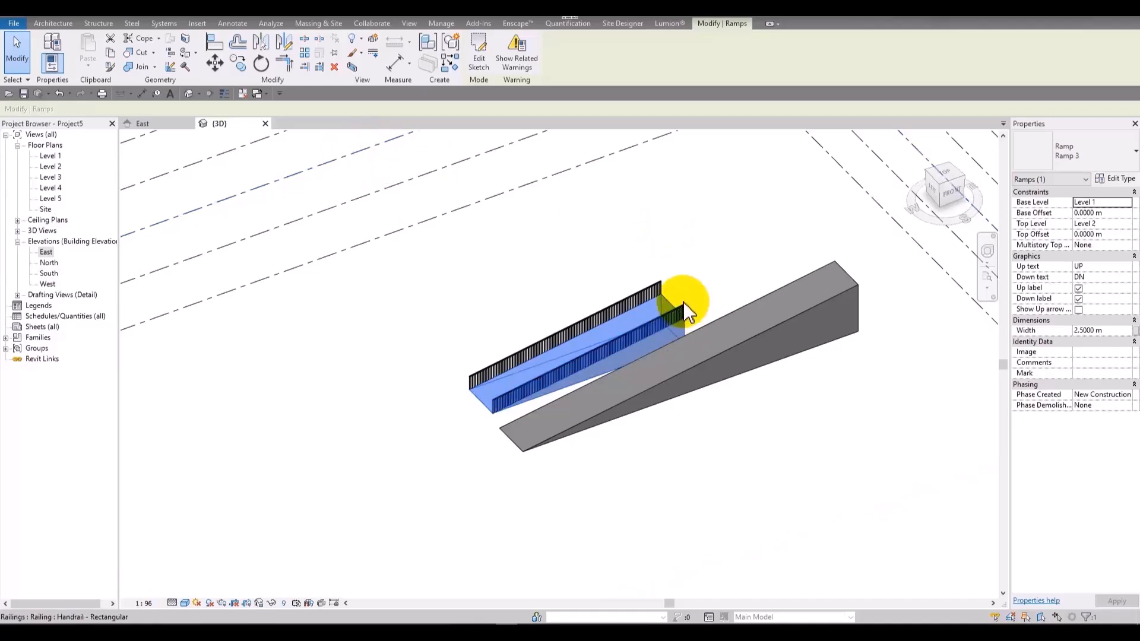
click(1111, 178)
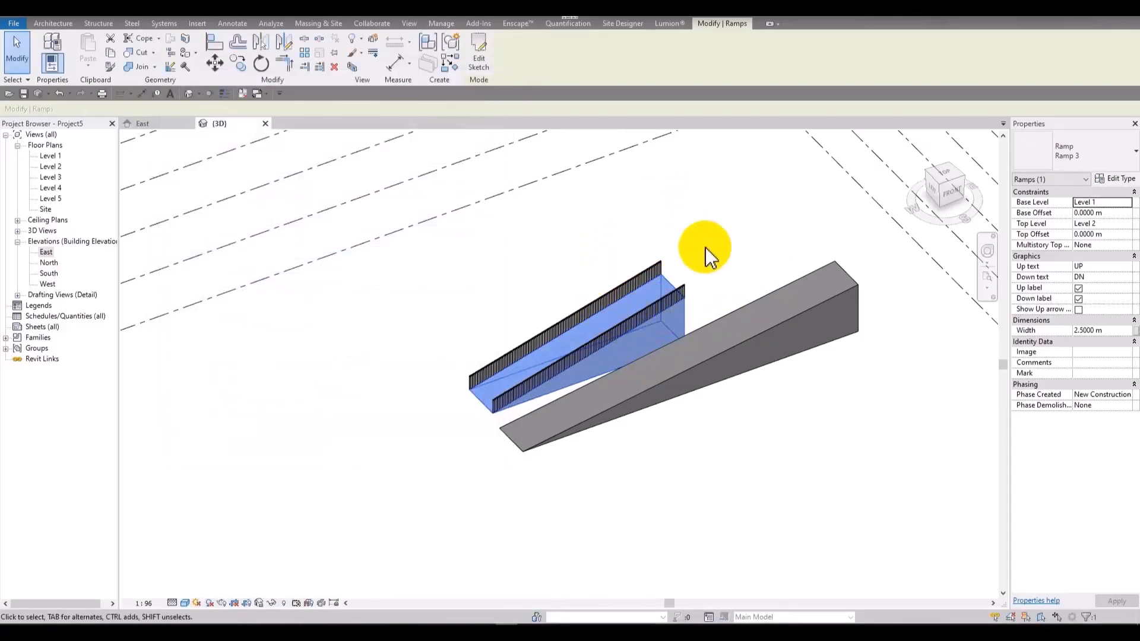
click(704, 270)
- Check the height and incline of the 12.2 m ramp against Level 2 in the East and North elevations
double_click(46, 251)
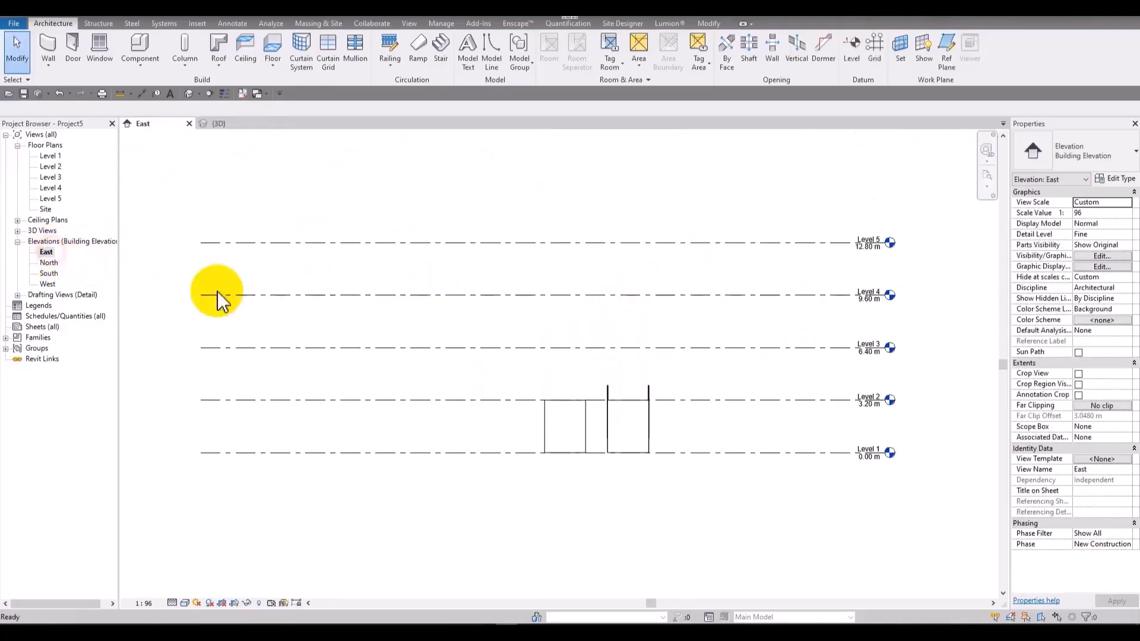
scroll(634, 405, up, 1)
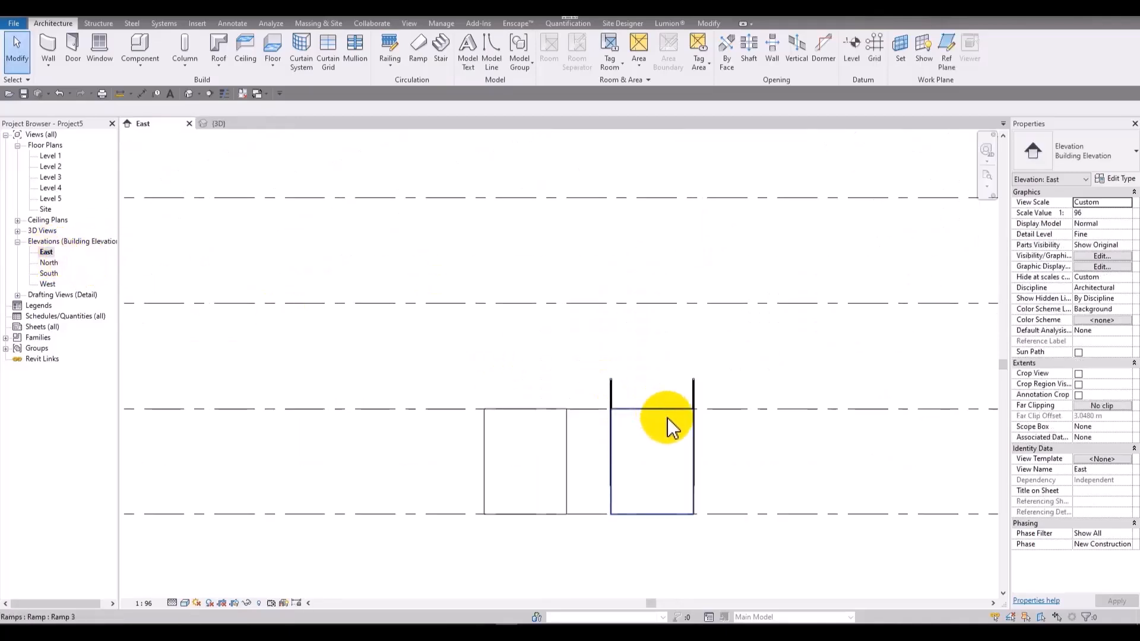
double_click(49, 265)
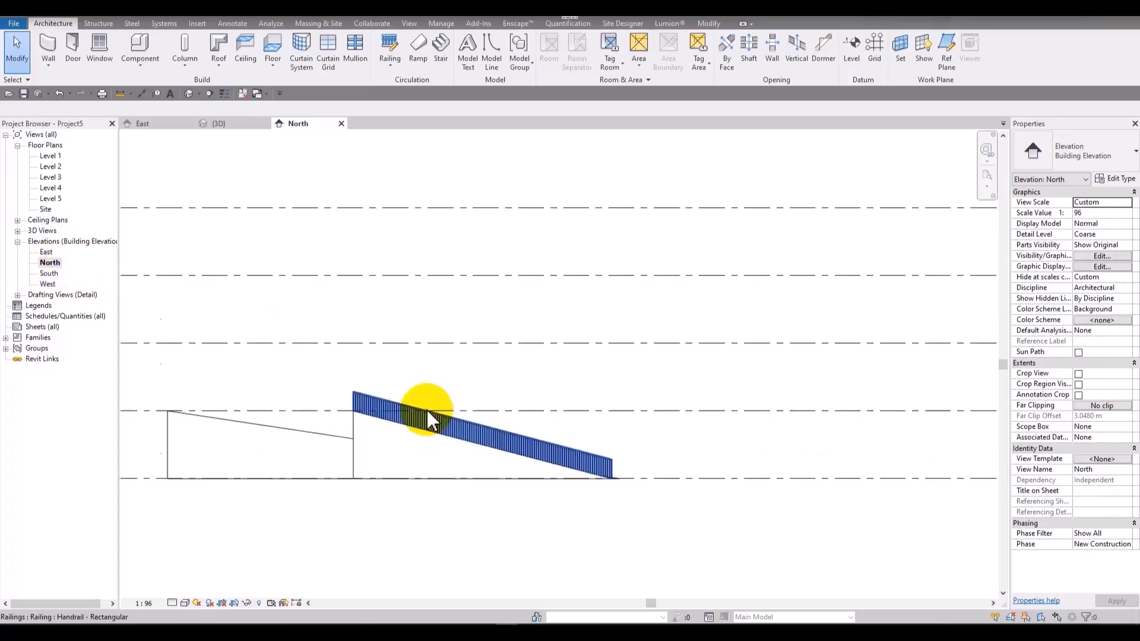
scroll(434, 380, up, 3)
click(418, 333)
click(561, 373)
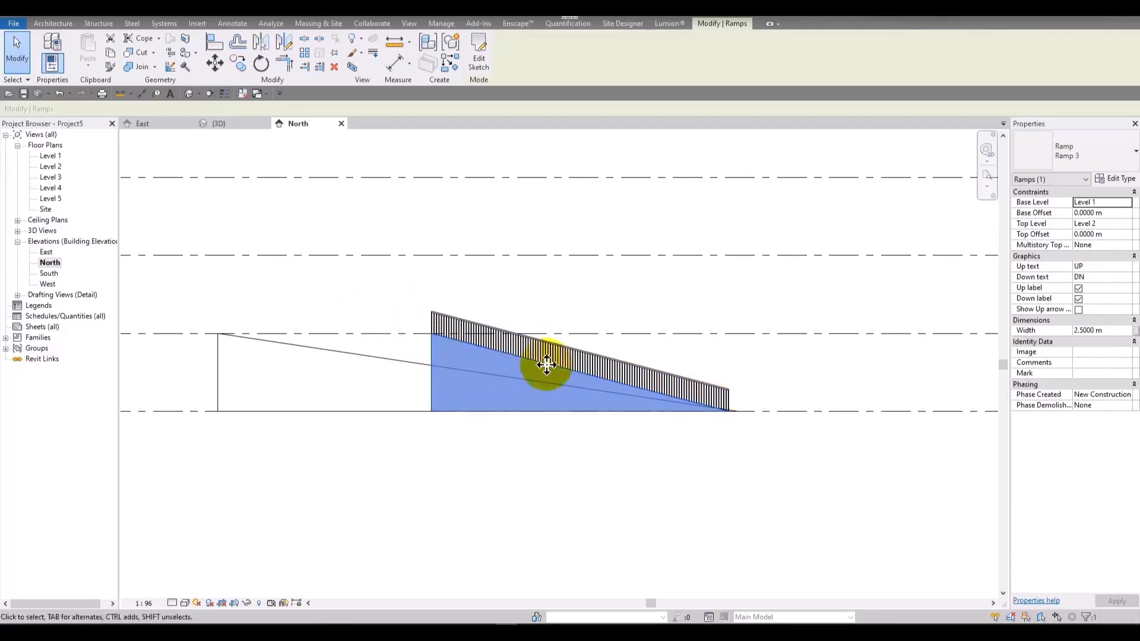
- Edit the 12.2 m ramp's sketch in the Level 1 plan, moving its upper end riser toward the start to shorten it, and finish the sketch
double_click(56, 158)
scroll(733, 327, up, 2)
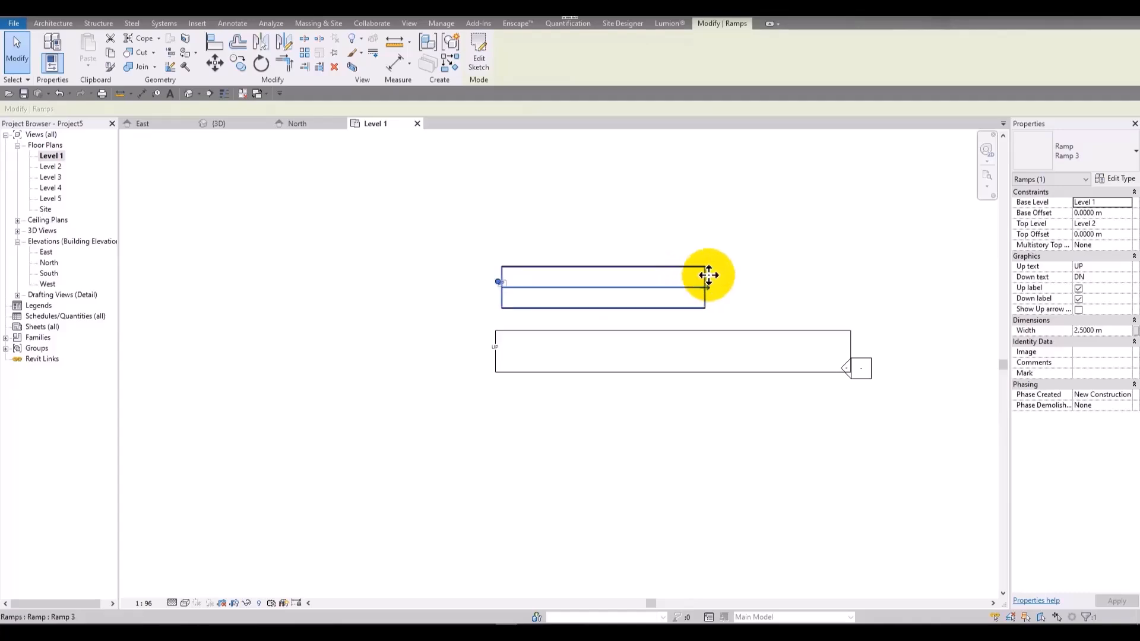
double_click(707, 273)
scroll(685, 276, up, 2)
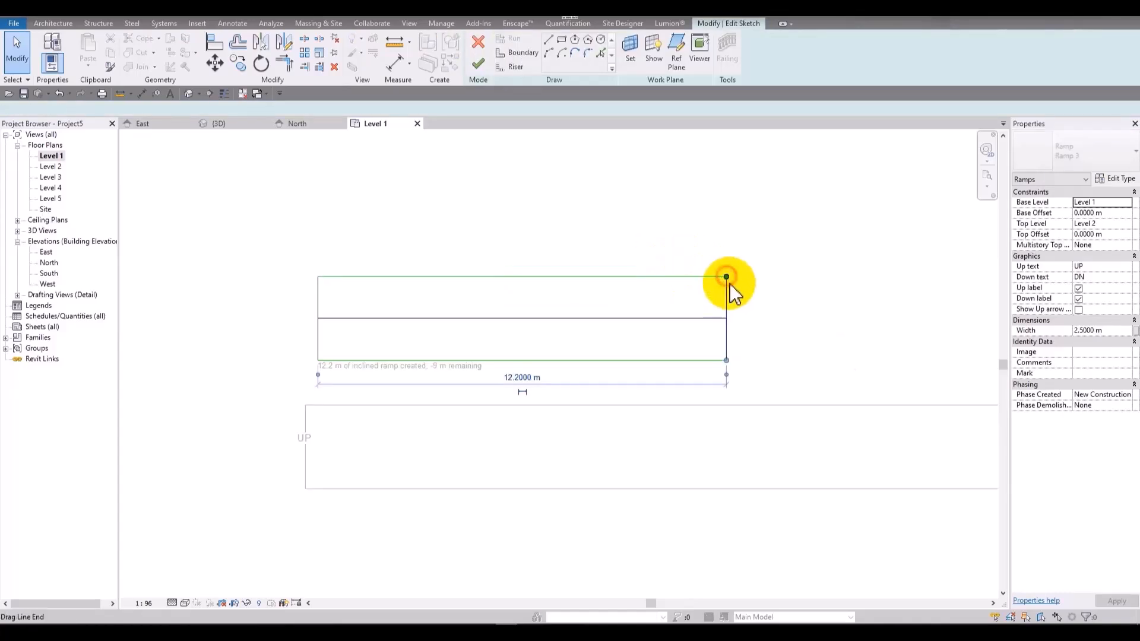
click(725, 287)
mouse_move(725, 287)
mouse_down()
mouse_move(390, 296)
mouse_move(433, 293)
mouse_move(416, 298)
mouse_up()
click(478, 63)
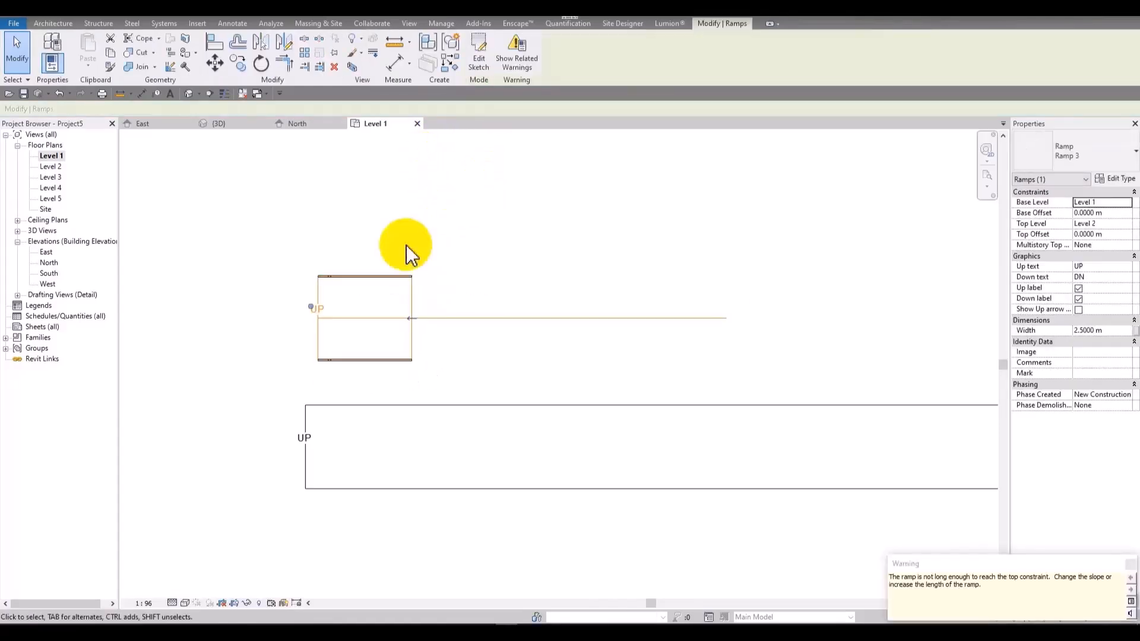
- Examine the shortened ramp against Level 2 and the longer ramp in the North elevation, and return to the Level 1 plan
double_click(36, 262)
click(723, 384)
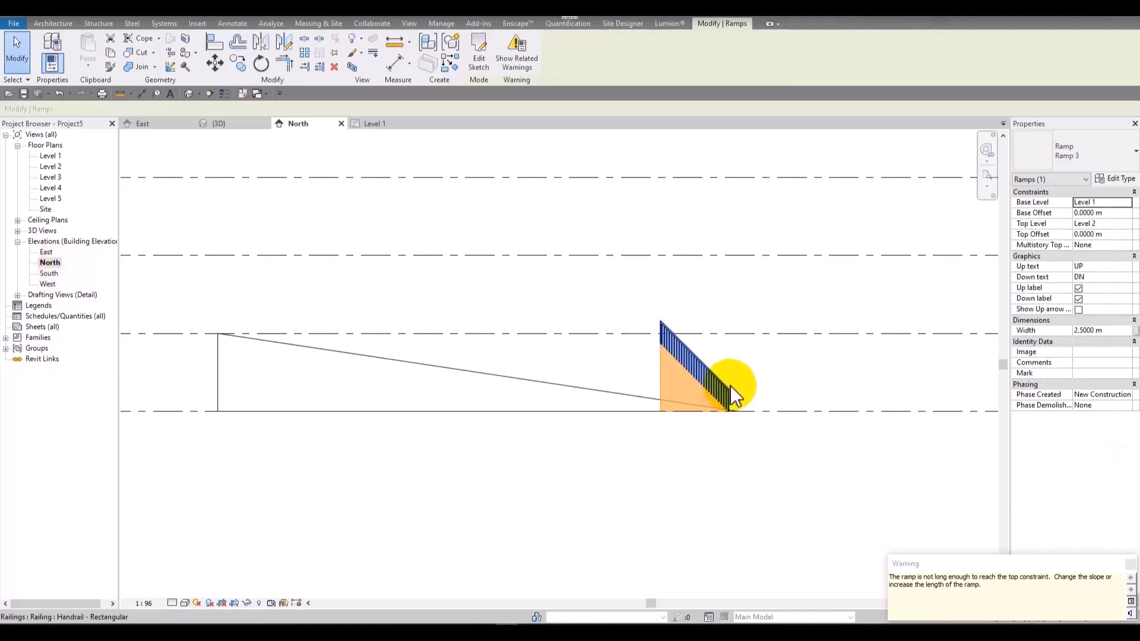
click(747, 356)
scroll(755, 386, up, 5)
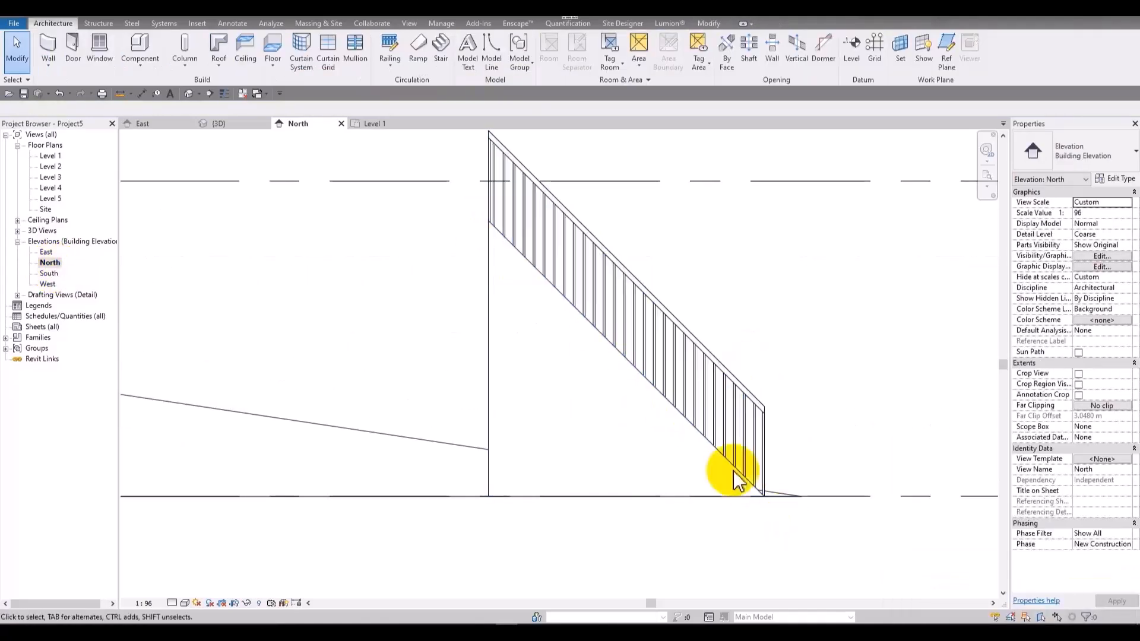
scroll(360, 220, down, 3)
middle_drag(360, 222, 671, 249)
scroll(619, 263, down, 4)
scroll(747, 283, down, 3)
middle_drag(787, 286, 556, 290)
scroll(556, 290, up, 5)
click(855, 308)
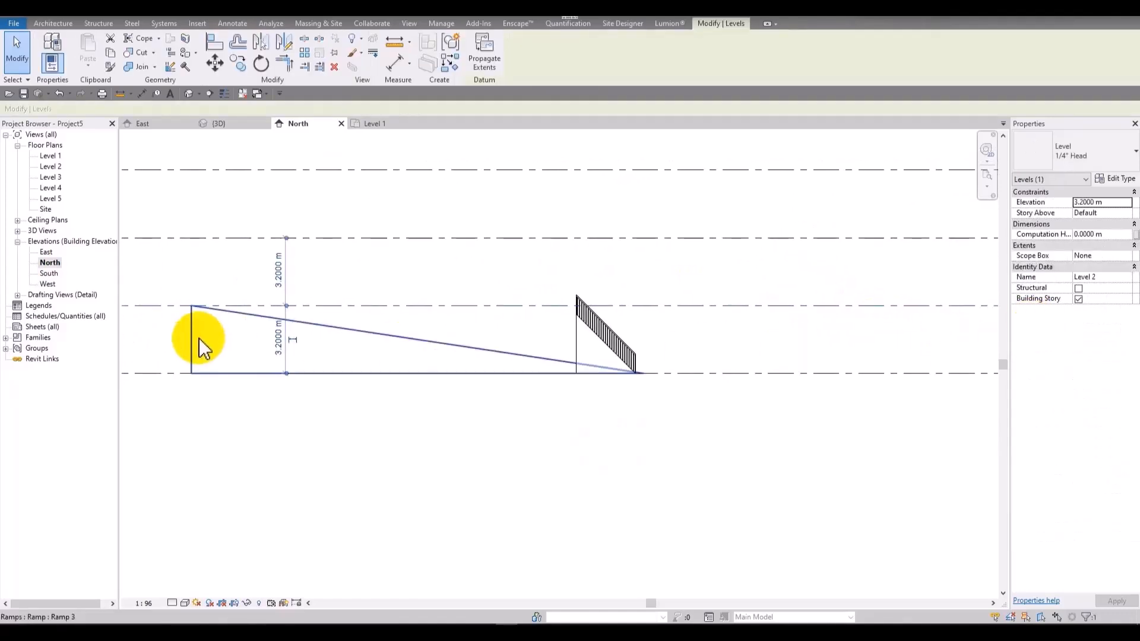
double_click(51, 156)
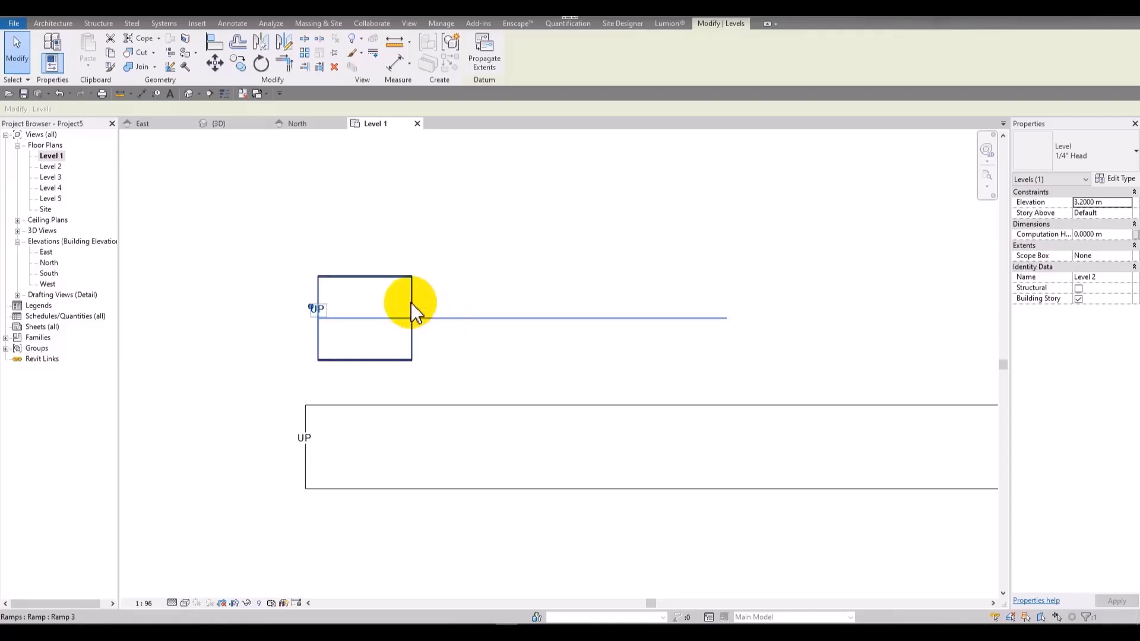
- Edit the short ramp's sketch in the Level 1 plan, moving its upper end riser outward to lengthen it, and finish the sketch
double_click(411, 304)
click(411, 304)
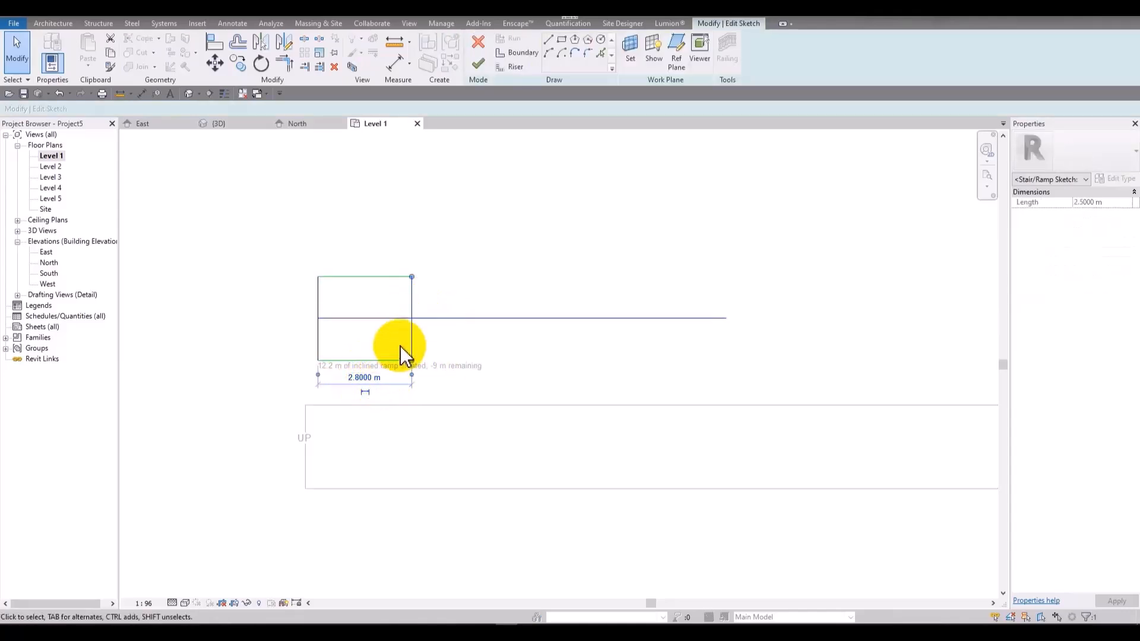
drag(429, 312, 453, 311)
click(478, 64)
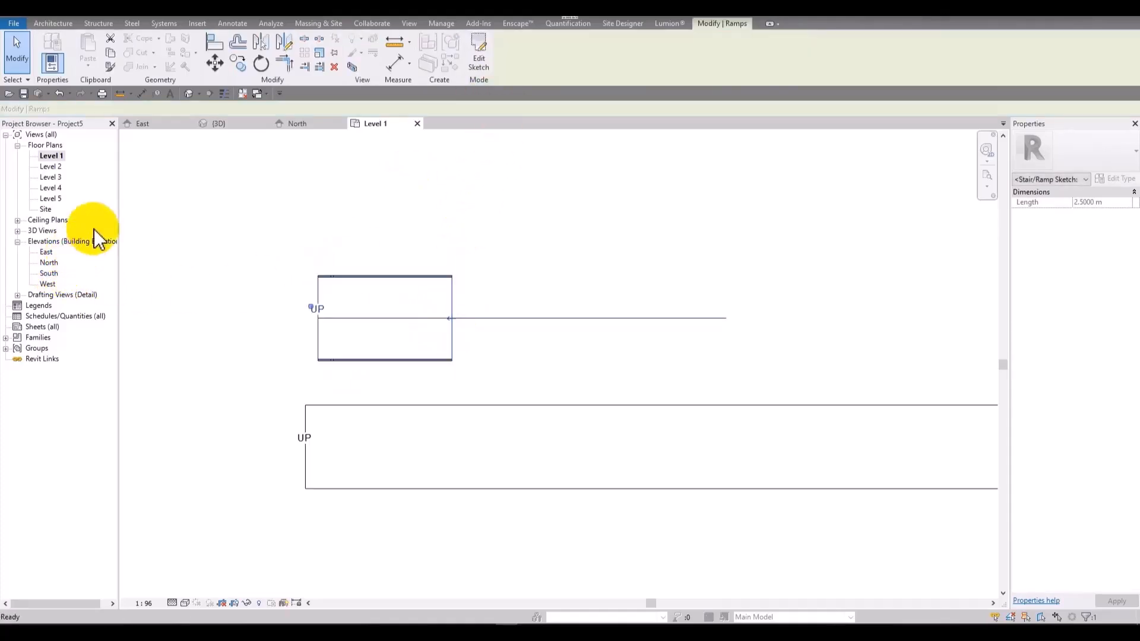
- Check the lengthened ramp in the North elevation and change the Ramp 3 type's shape to Thick
double_click(48, 262)
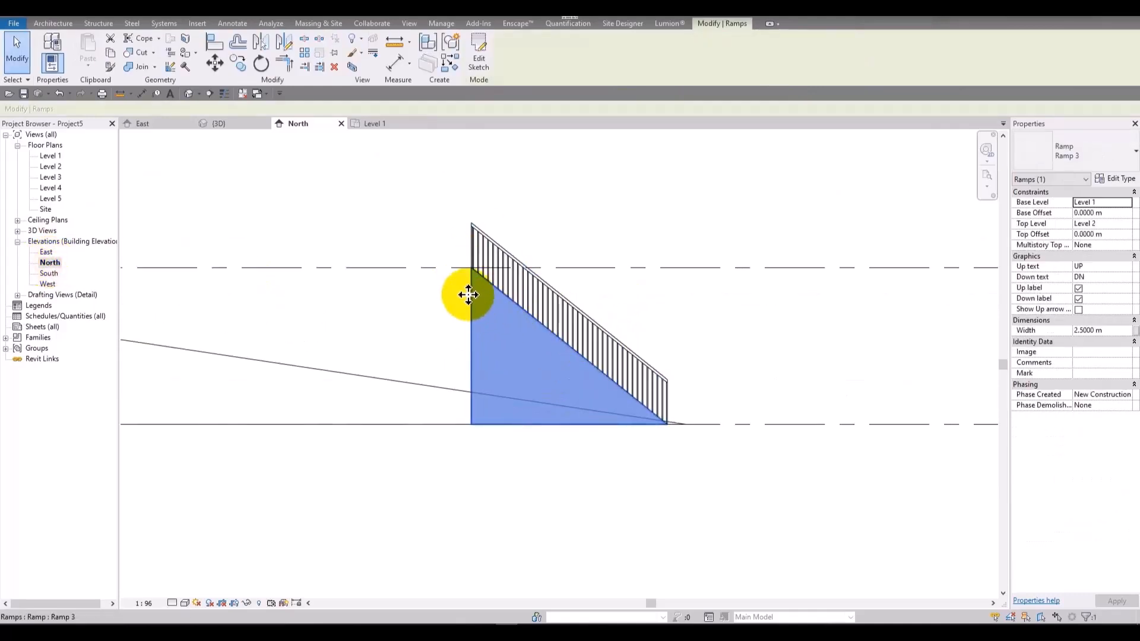
scroll(484, 309, down, 3)
middle_drag(377, 292, 538, 277)
scroll(691, 297, up, 5)
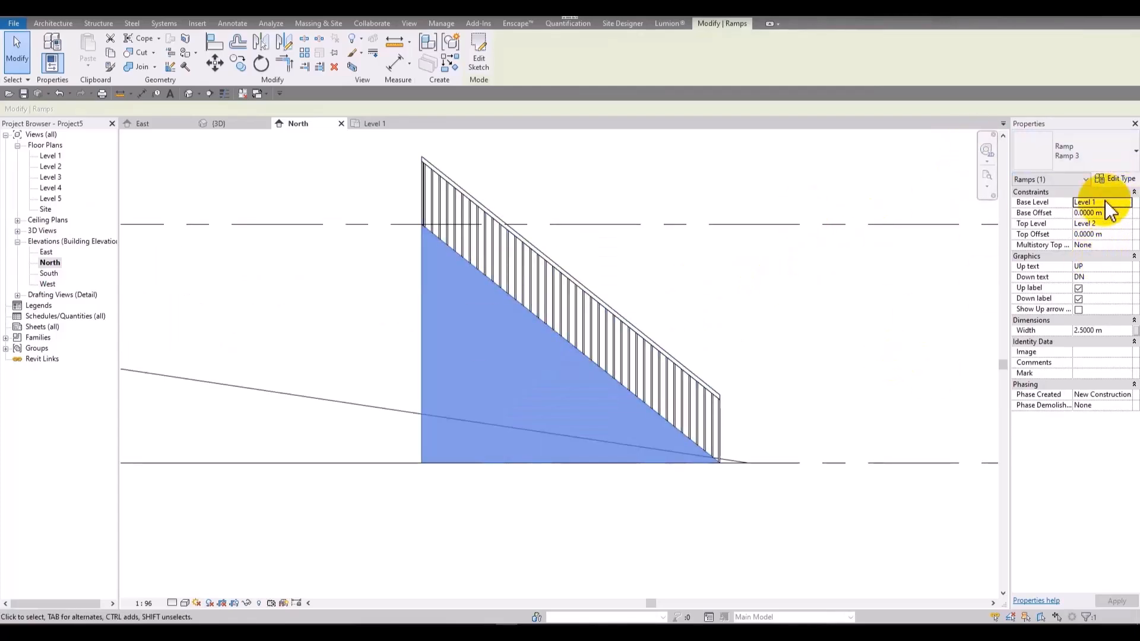
click(1115, 178)
drag(303, 75, 233, 102)
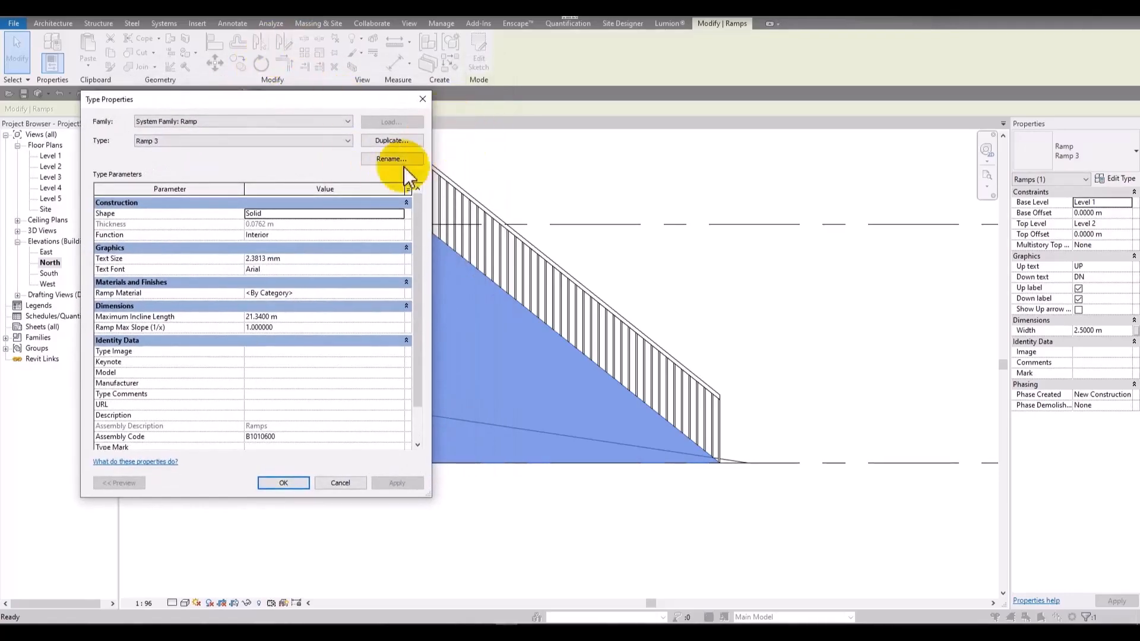
drag(339, 102, 876, 101)
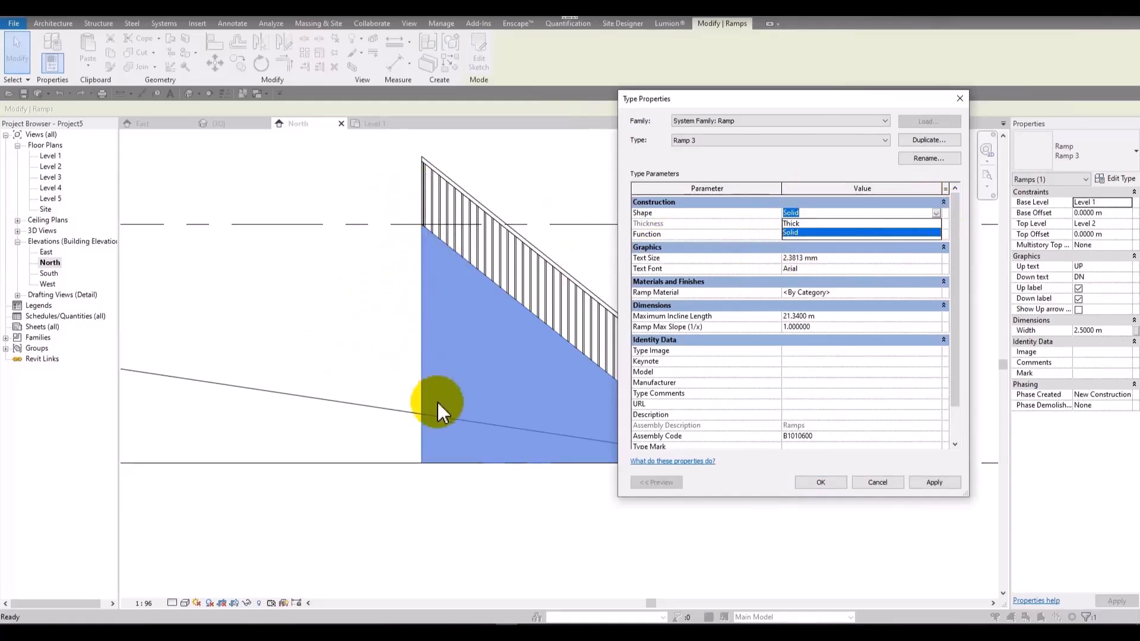
click(790, 224)
click(935, 482)
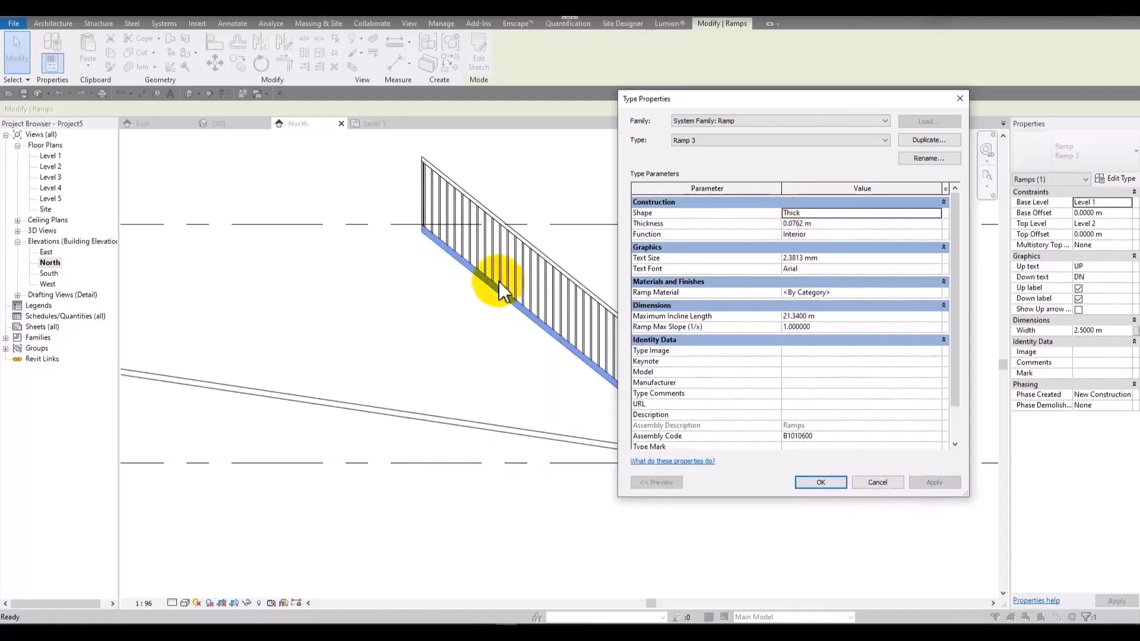
- Set the Ramp 3 type's thickness to 0.3 m and its function to Exterior
mouse_move(736, 98)
mouse_down()
mouse_move(770, 111)
mouse_move(735, 94)
mouse_up()
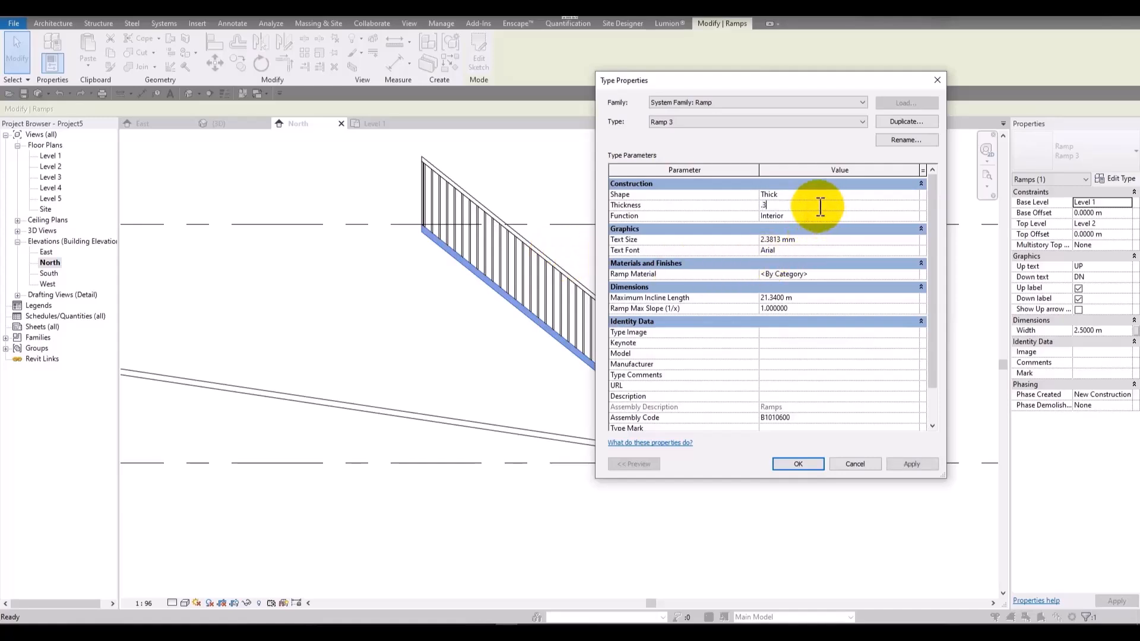
click(912, 464)
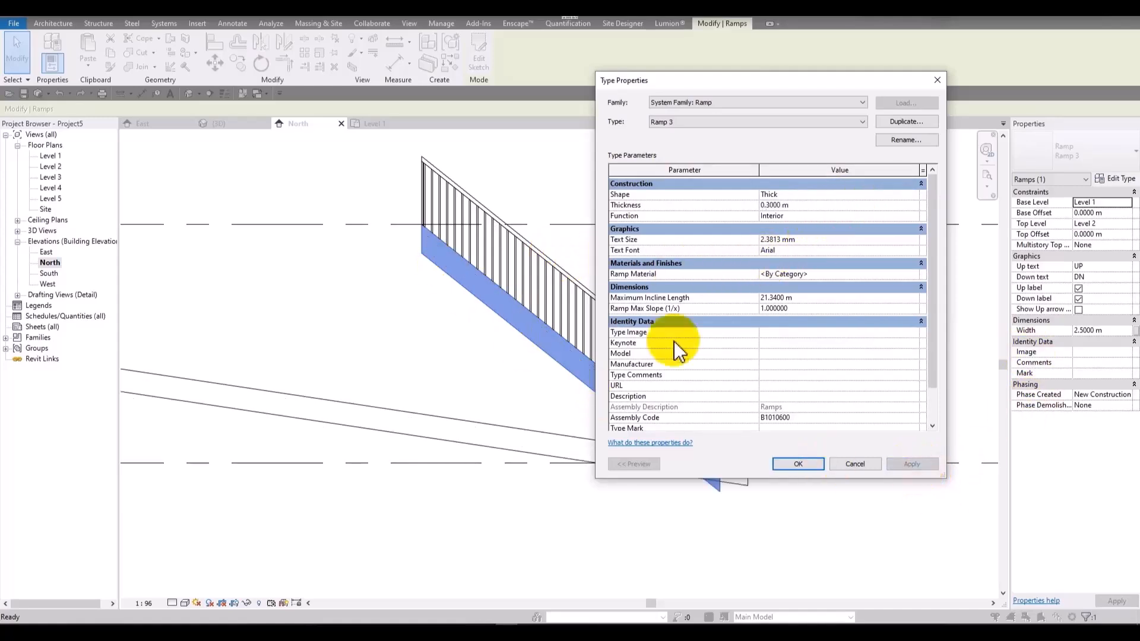
drag(775, 85, 819, 54)
click(843, 184)
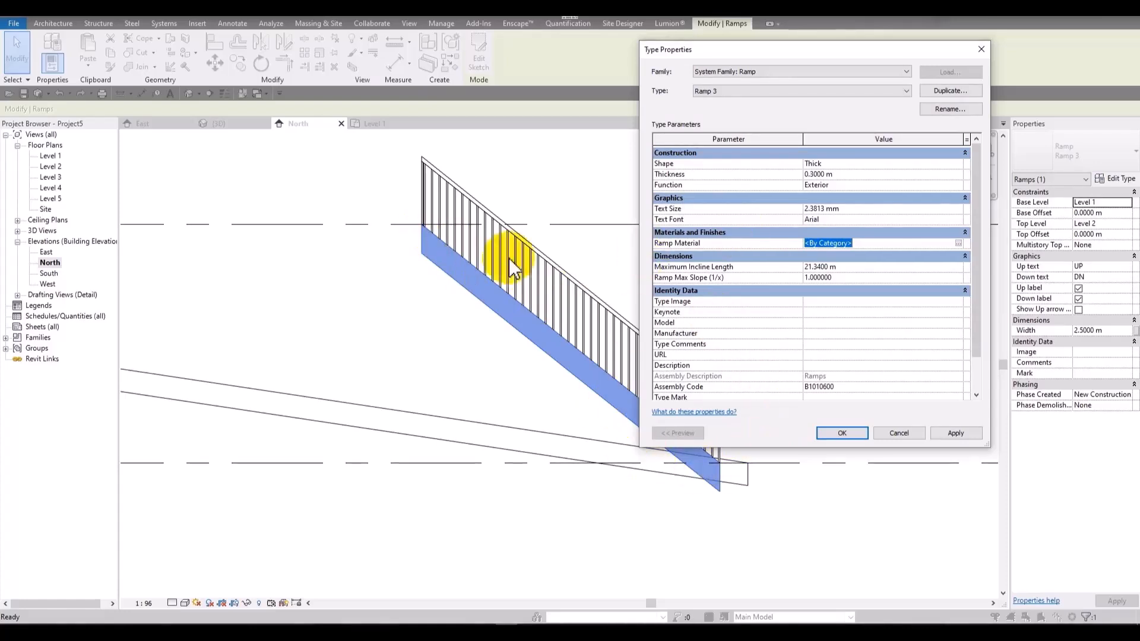
- Change the Ramp 3 type's shape back to Solid and accept the type properties
click(957, 162)
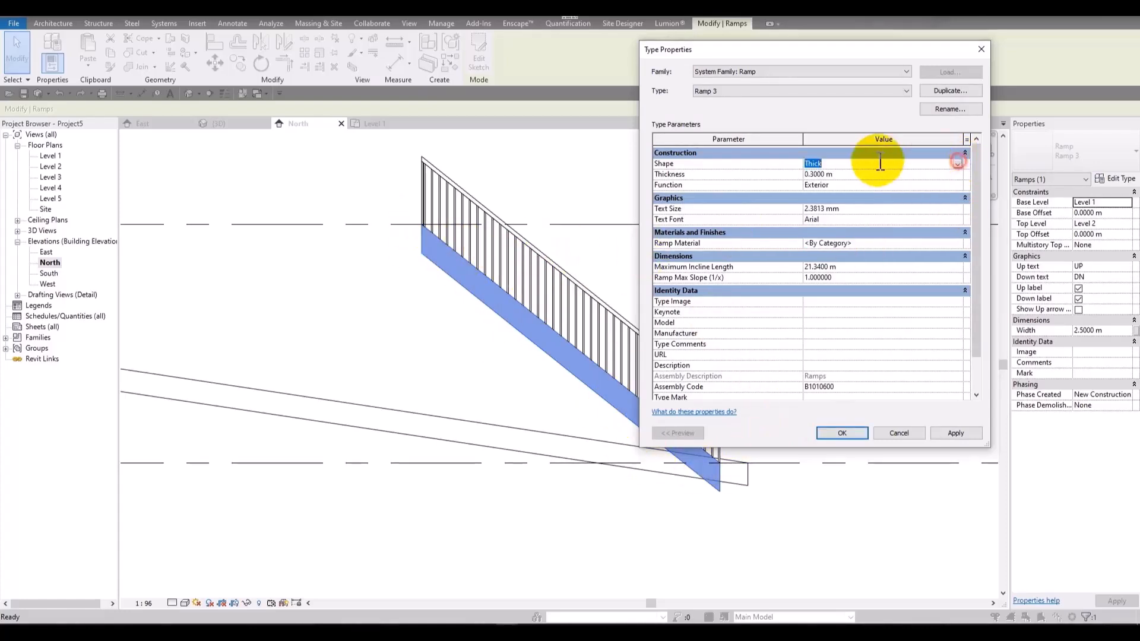
click(957, 164)
click(865, 184)
click(954, 433)
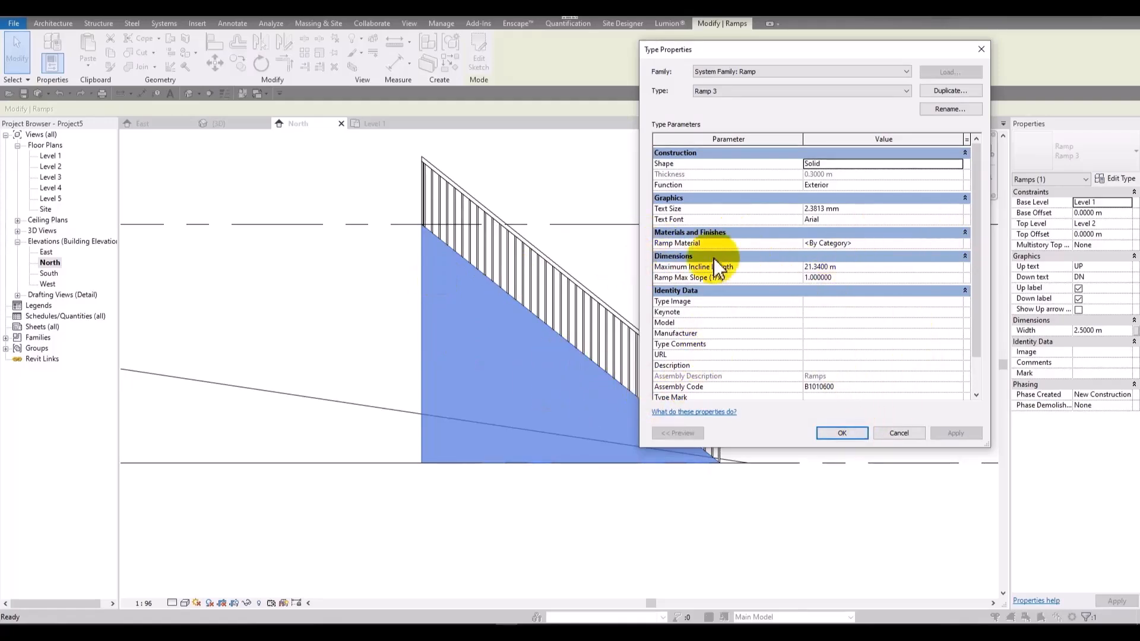
scroll(776, 349, down, 1)
scroll(807, 244, up, 1)
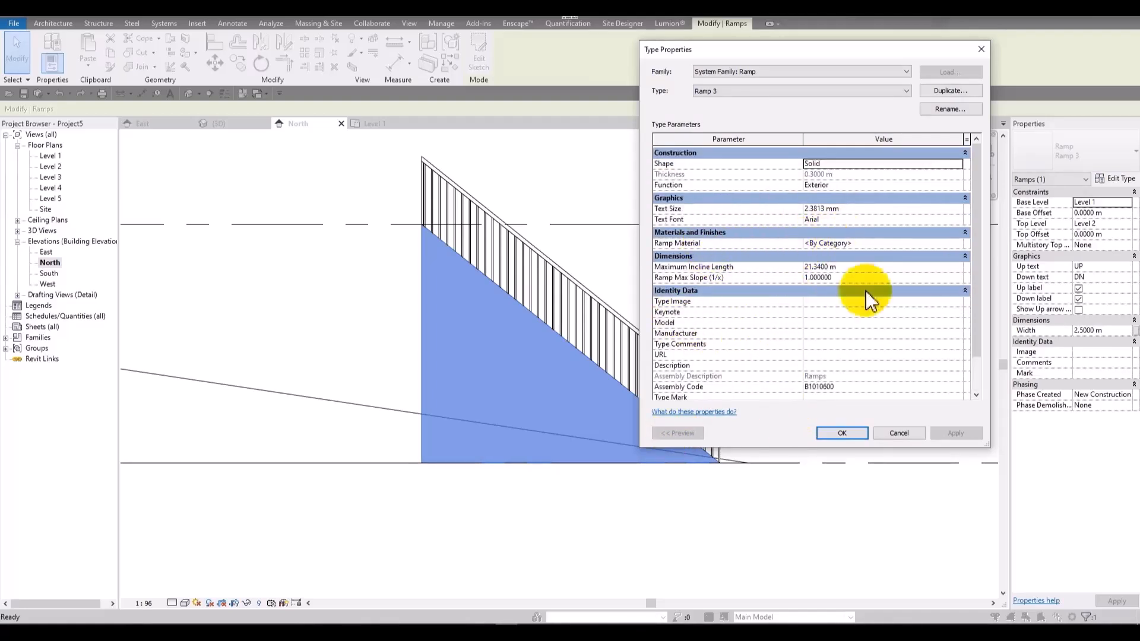
click(863, 431)
- Start a new ramp in the Level 1 plan and set its railing type to Glass Panel - Bottom Fill
double_click(53, 156)
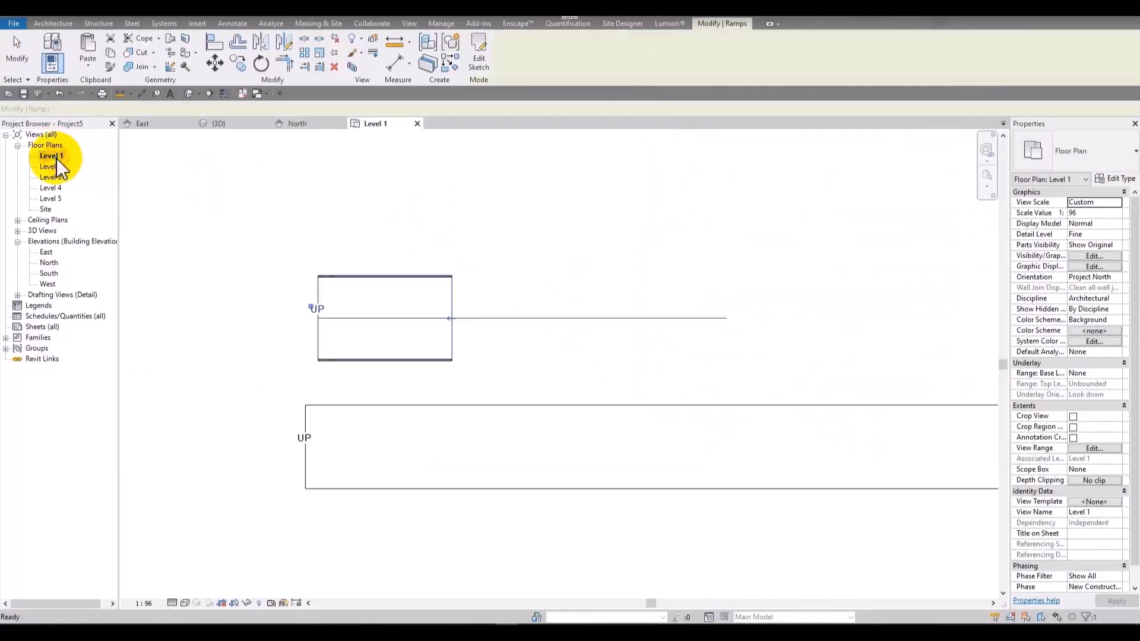
middle_drag(472, 266, 490, 237)
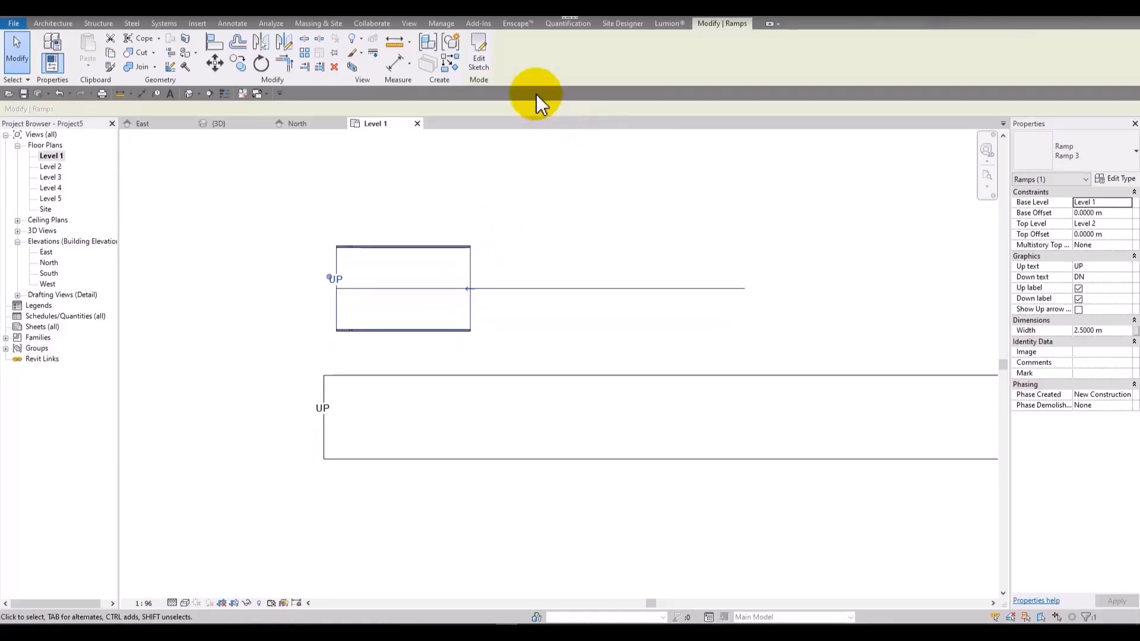
click(580, 237)
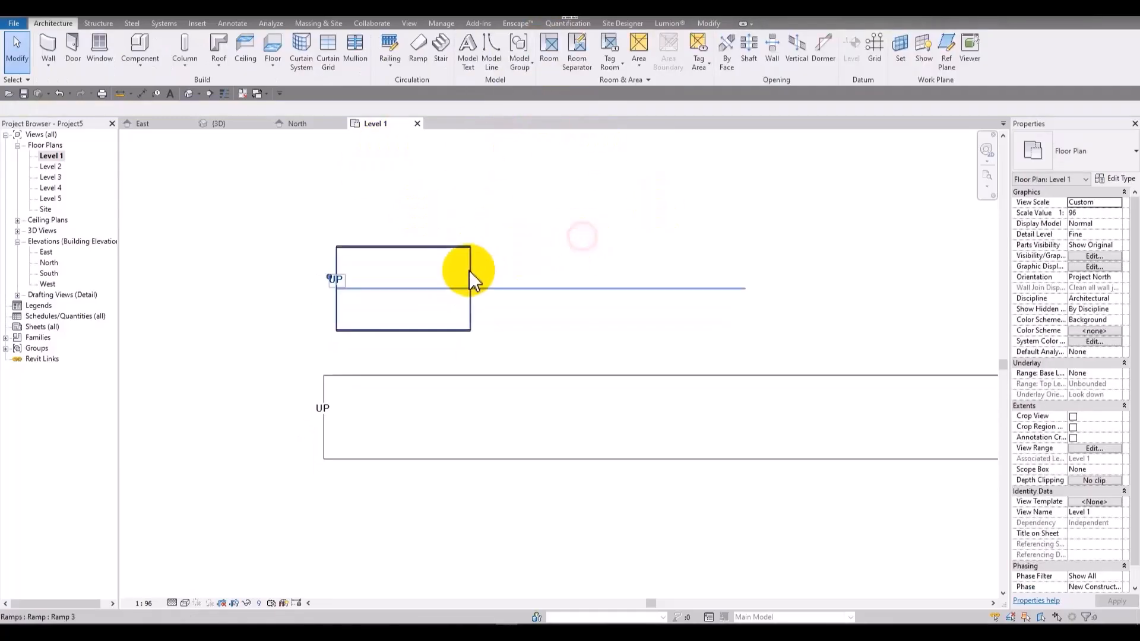
middle_drag(555, 254, 602, 366)
click(438, 59)
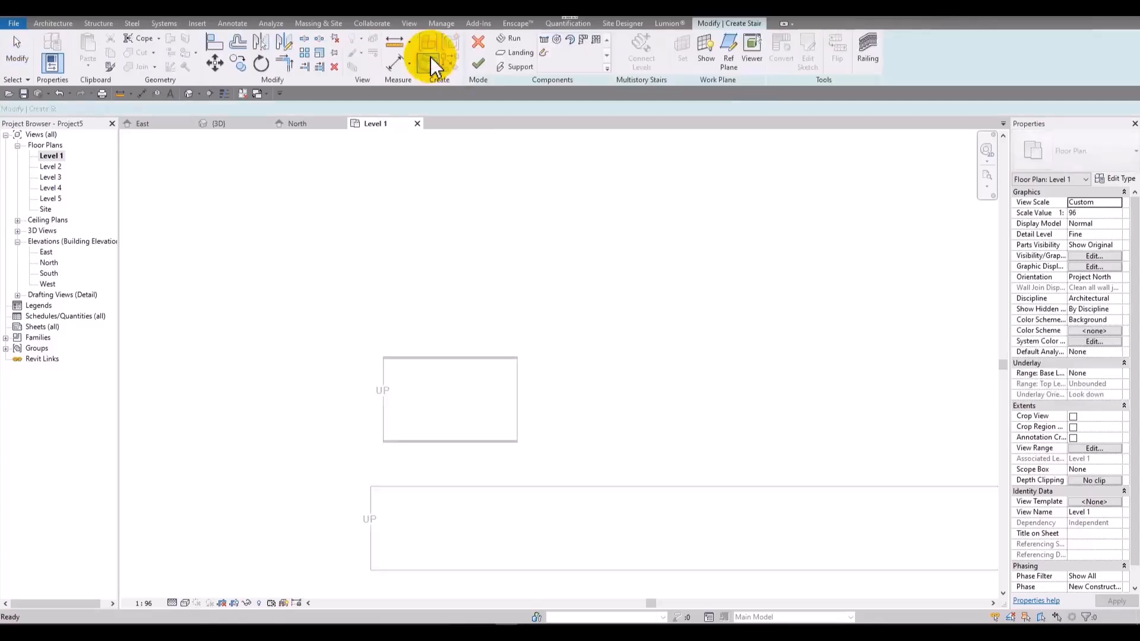
click(479, 46)
click(415, 66)
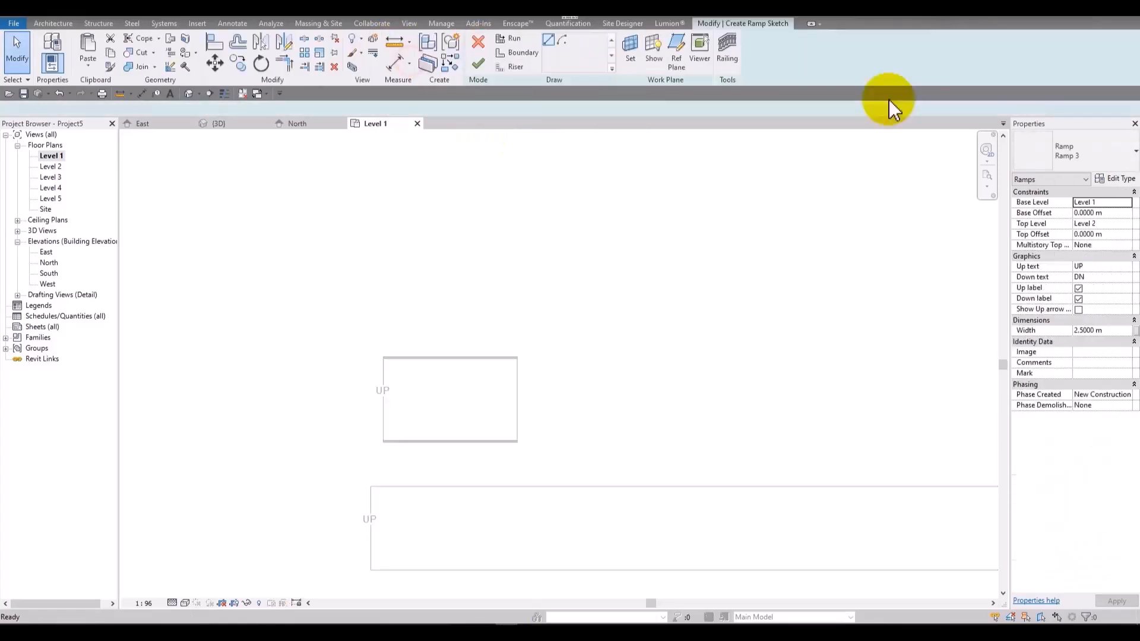
click(729, 48)
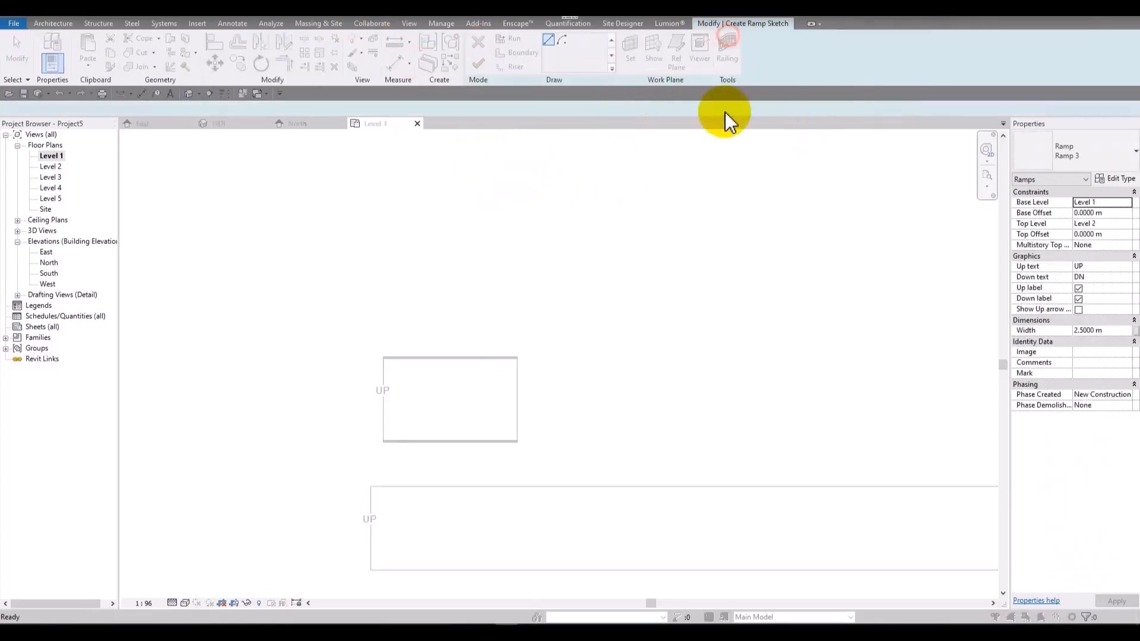
click(568, 290)
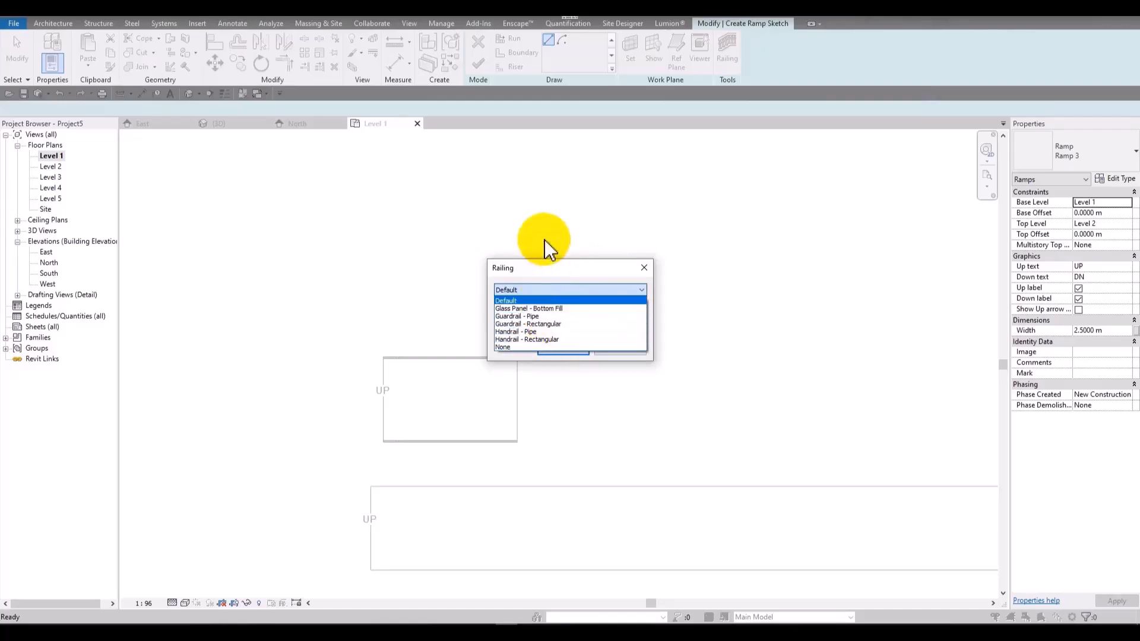
click(569, 309)
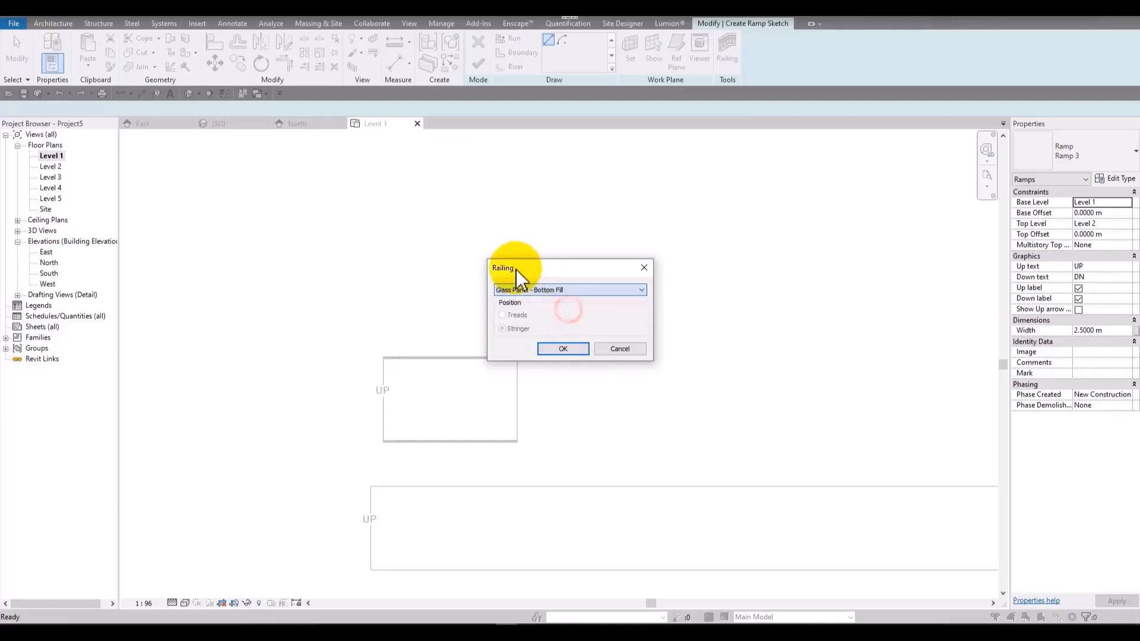
click(571, 349)
- Sketch a straight 3.2 m ramp run beyond the short ramp and move its end riser outward to an overall length of 17 m
click(417, 264)
click(812, 261)
key(Escape)
click(523, 247)
drag(523, 247, 985, 247)
click(706, 162)
middle_drag(760, 139, 430, 181)
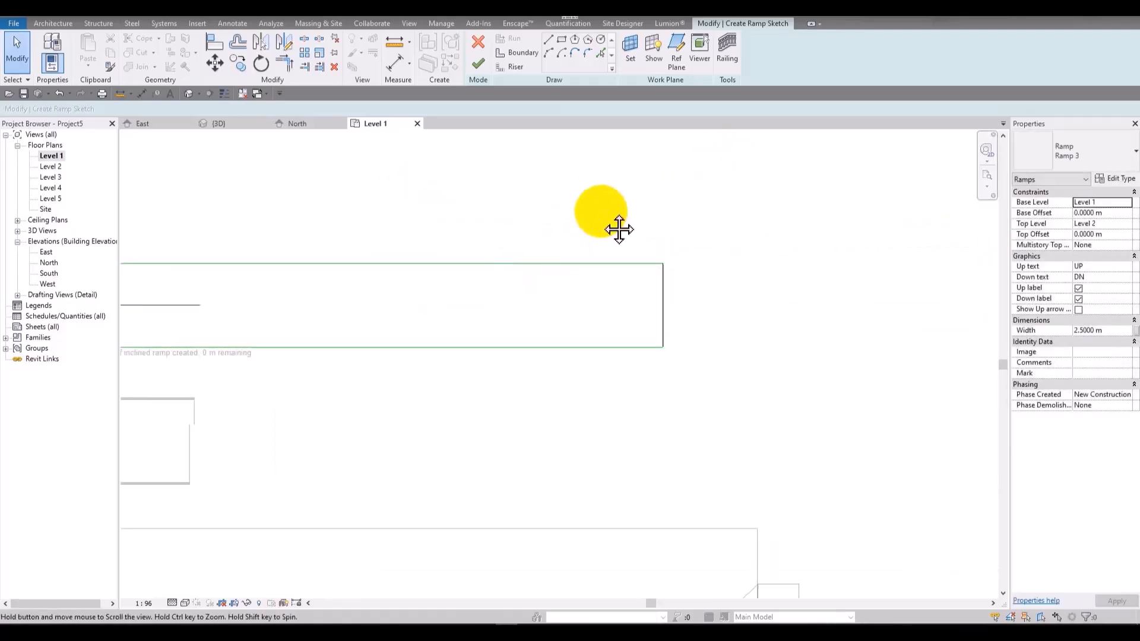
middle_drag(580, 219, 604, 213)
scroll(603, 211, down, 2)
- Extend the new ramp's run line to the end riser for a 17 m length and finish the sketch
click(319, 279)
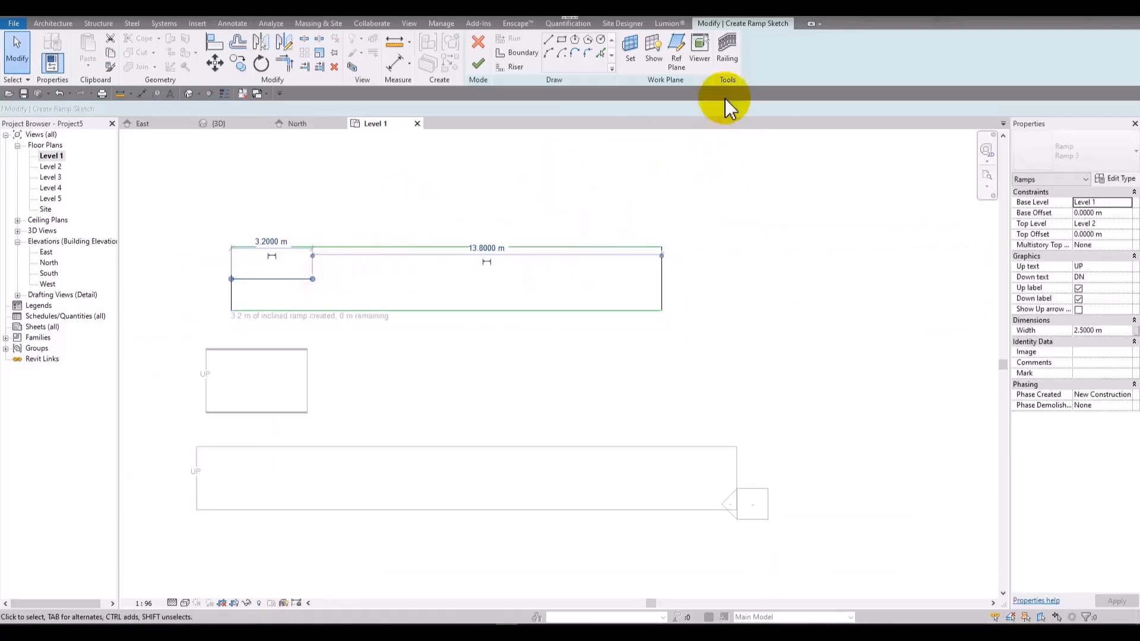
drag(310, 283, 661, 278)
click(478, 64)
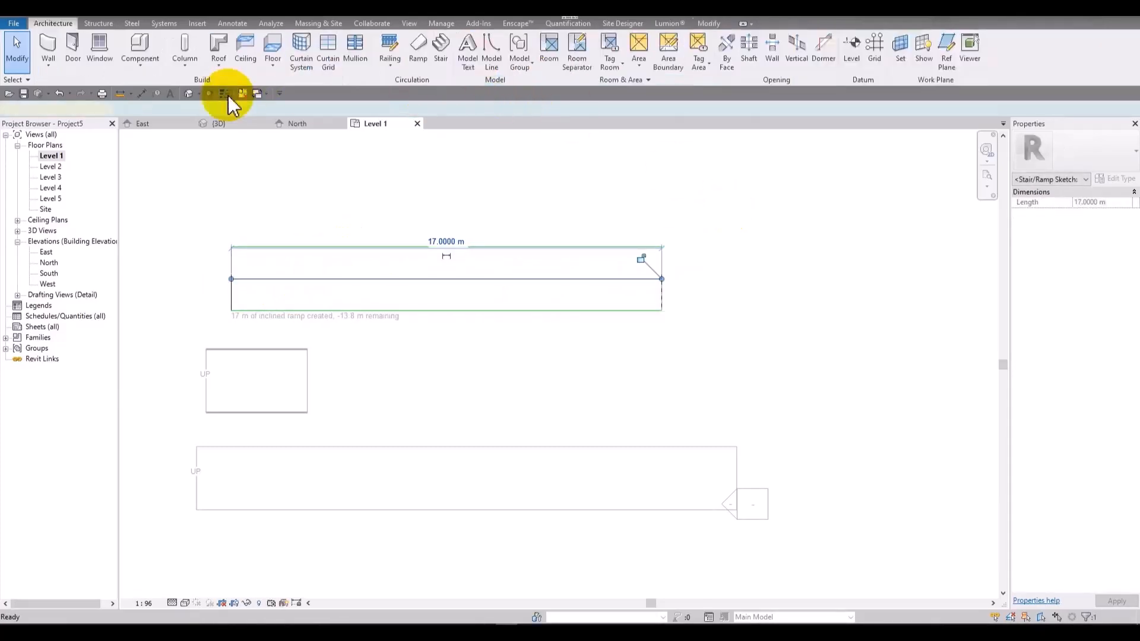
- In the 3D view, delete the glass panel railings on both sides of the new ramp and dismiss the save reminder
click(191, 96)
scroll(650, 288, up, 3)
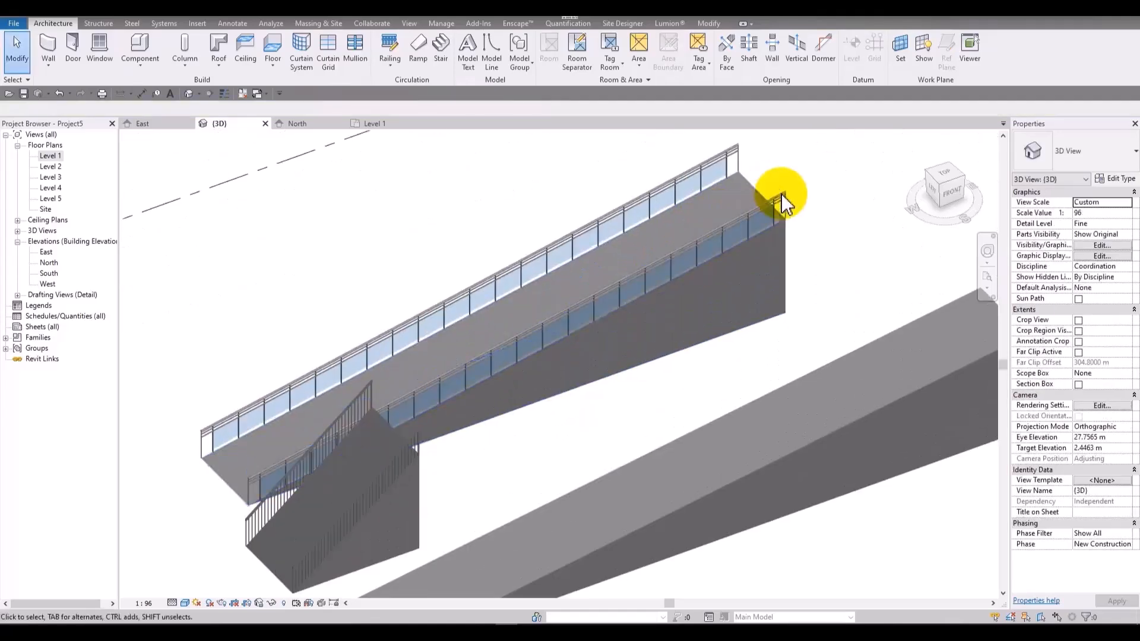
scroll(695, 196, up, 1)
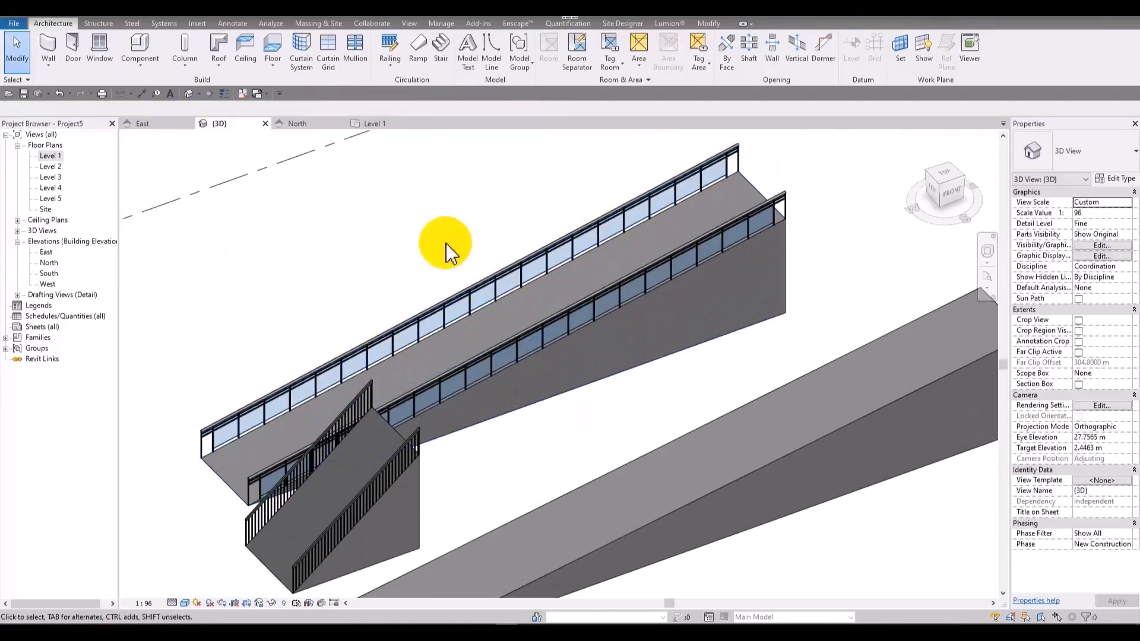
middle_drag(442, 235, 475, 186)
middle_drag(387, 262, 405, 197)
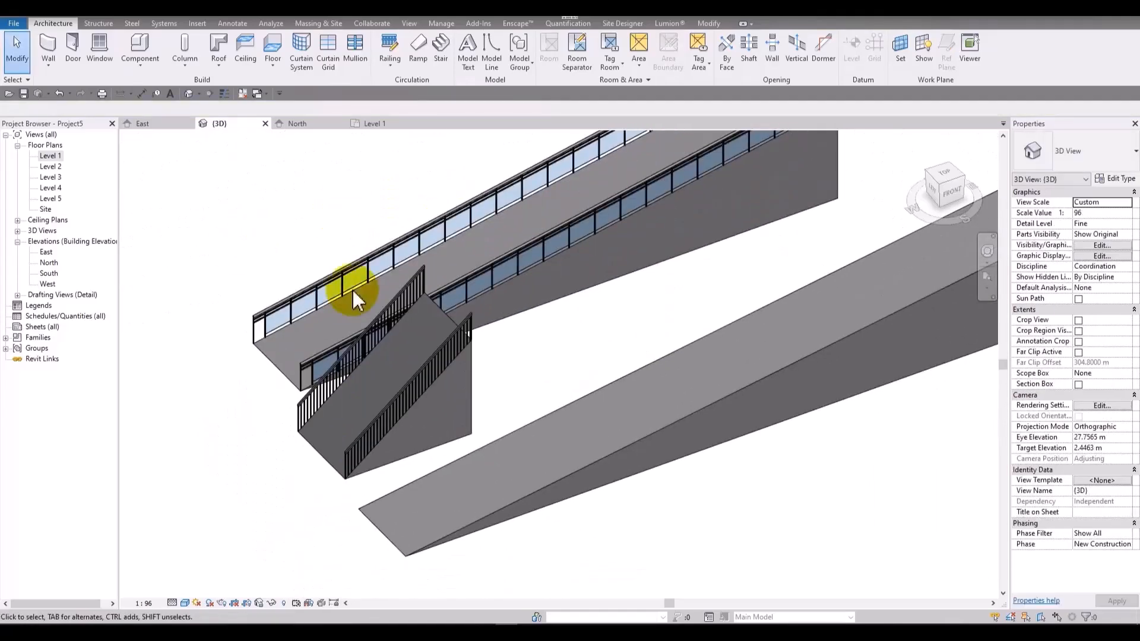
click(587, 232)
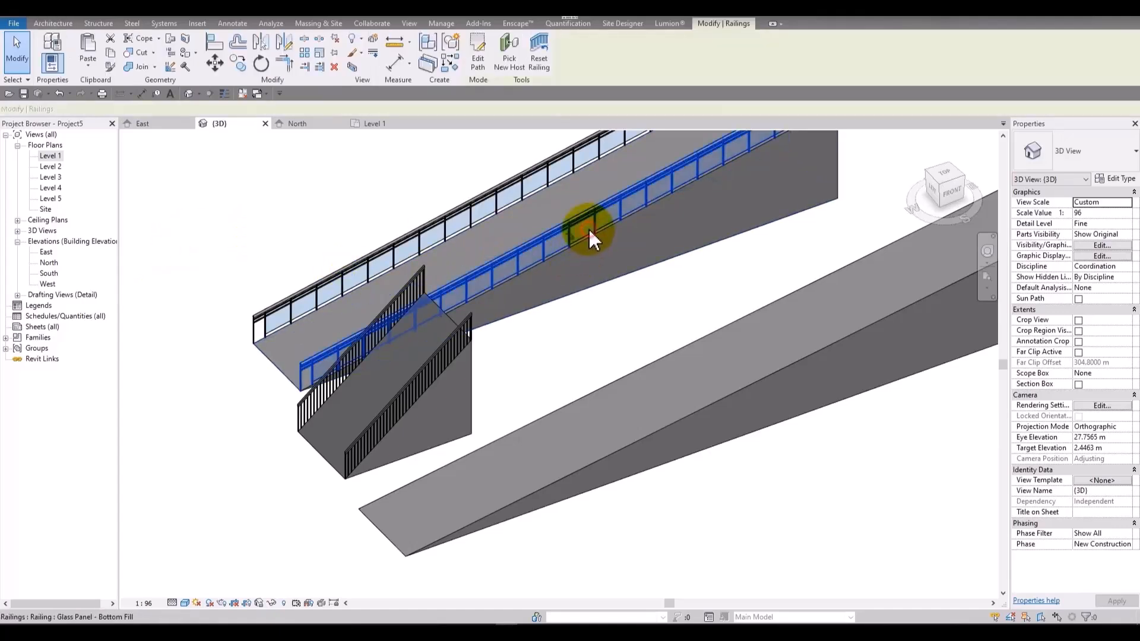
middle_drag(714, 260, 699, 327)
key(Delete)
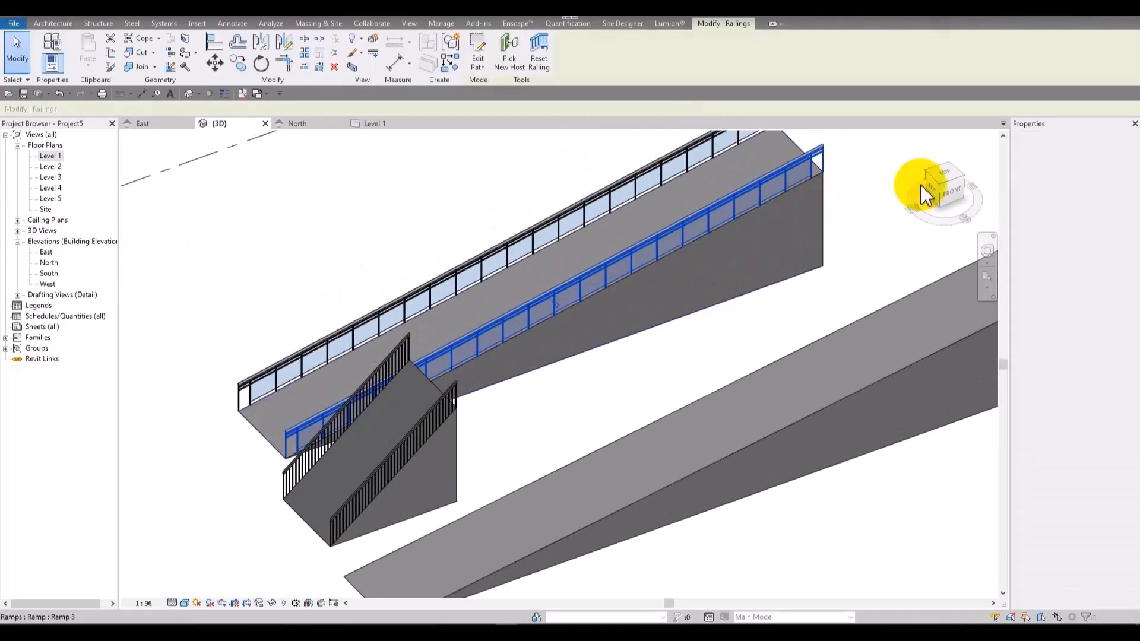
click(508, 235)
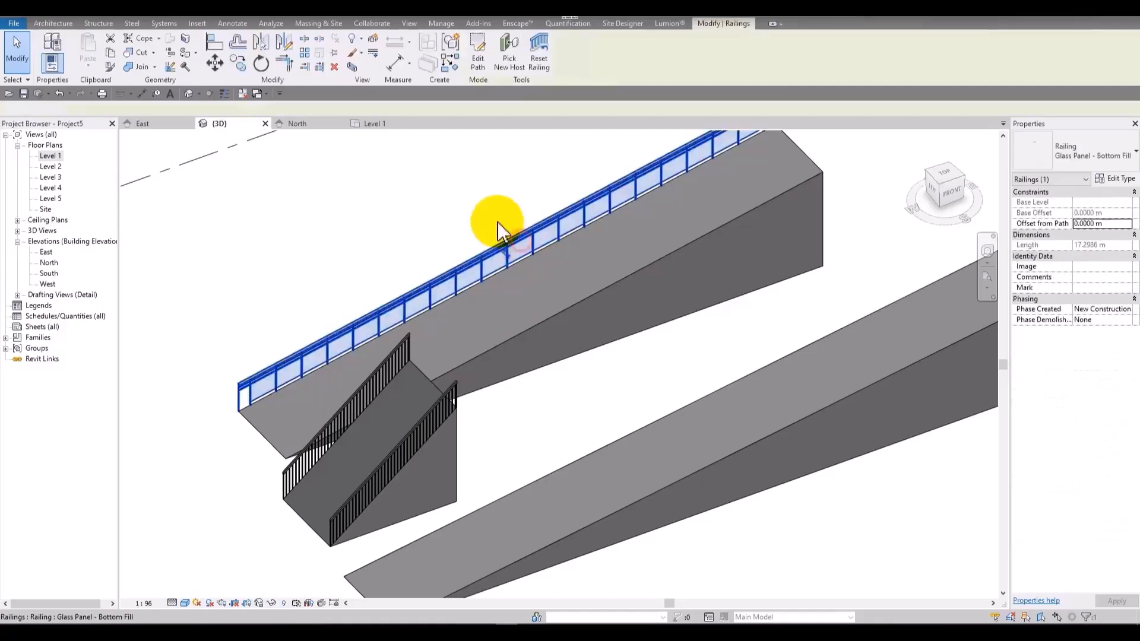
key(Delete)
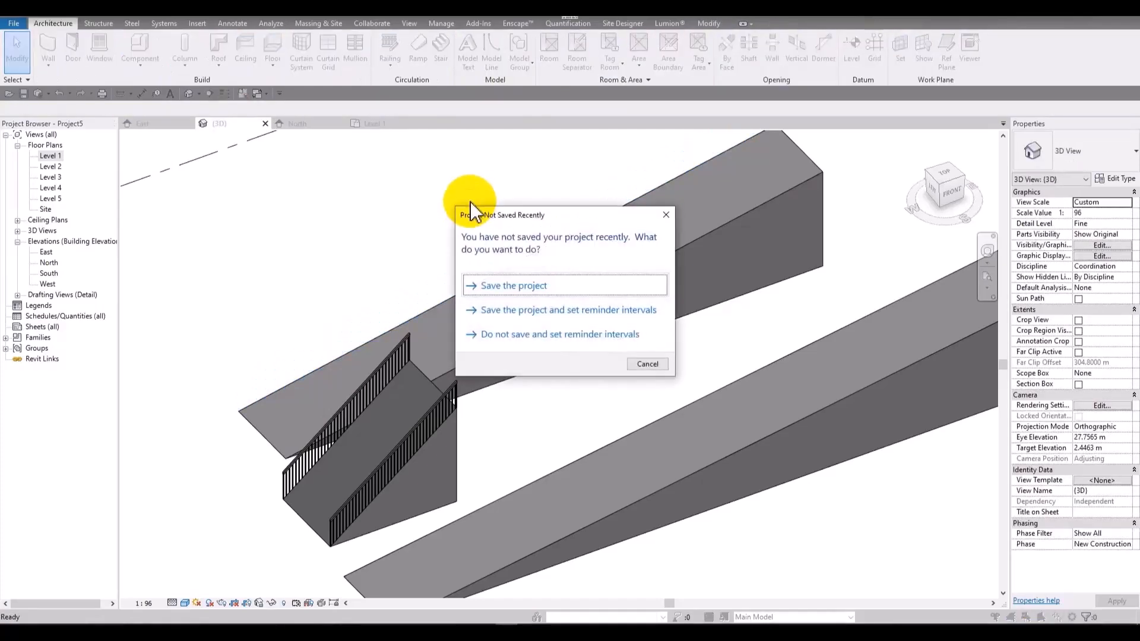
key(Escape)
scroll(529, 229, down, 5)
scroll(643, 198, up, 5)
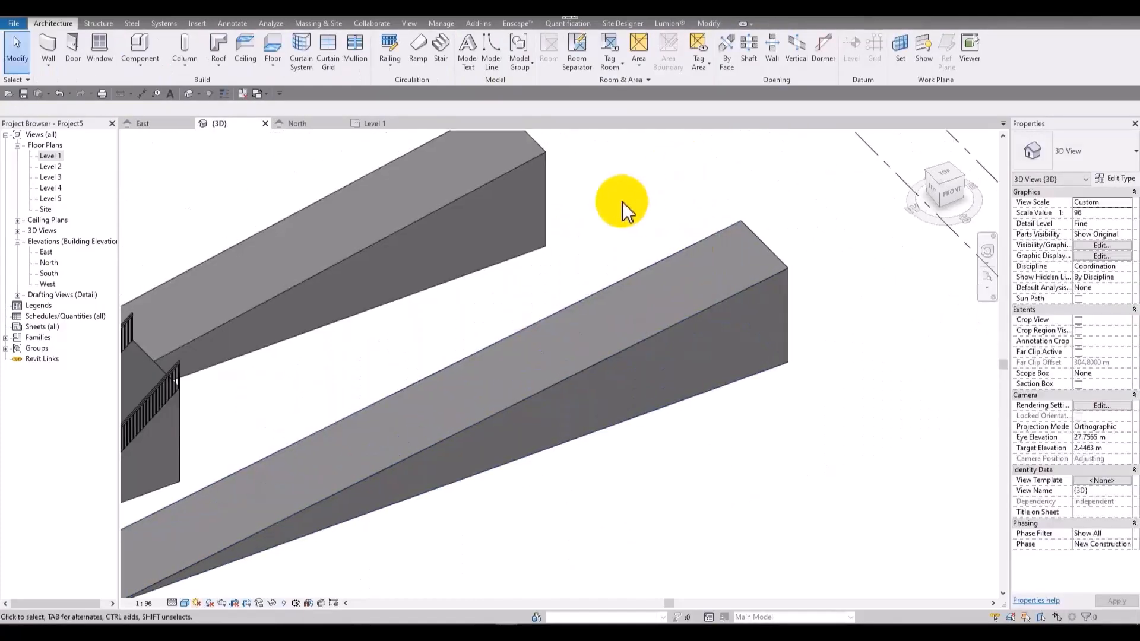
middle_drag(376, 160, 427, 211)
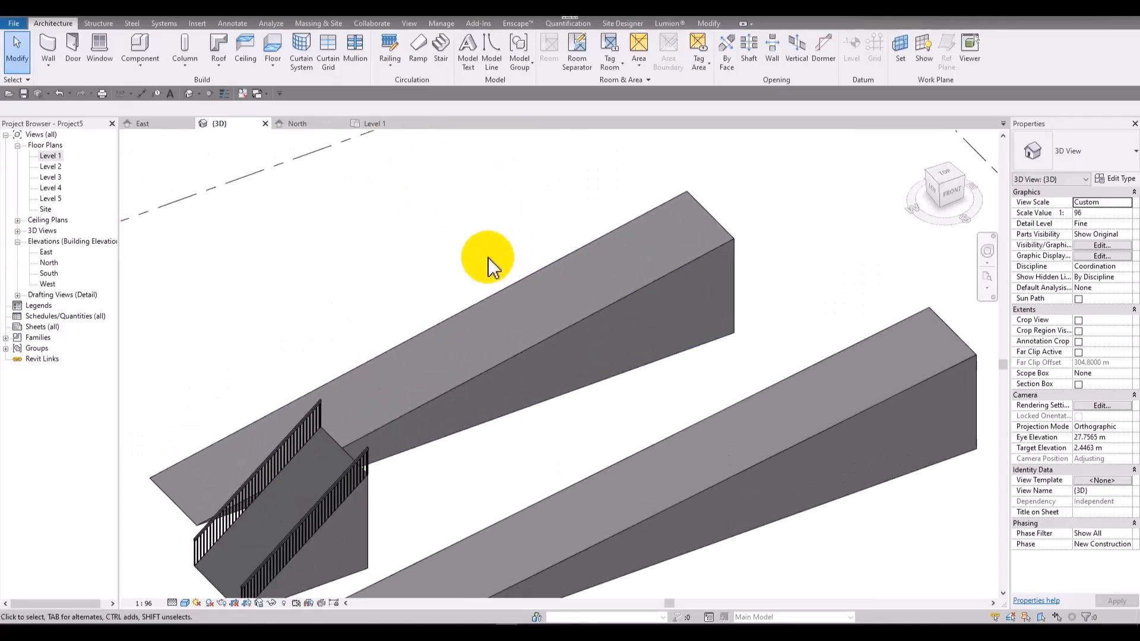
middle_drag(466, 236, 474, 176)
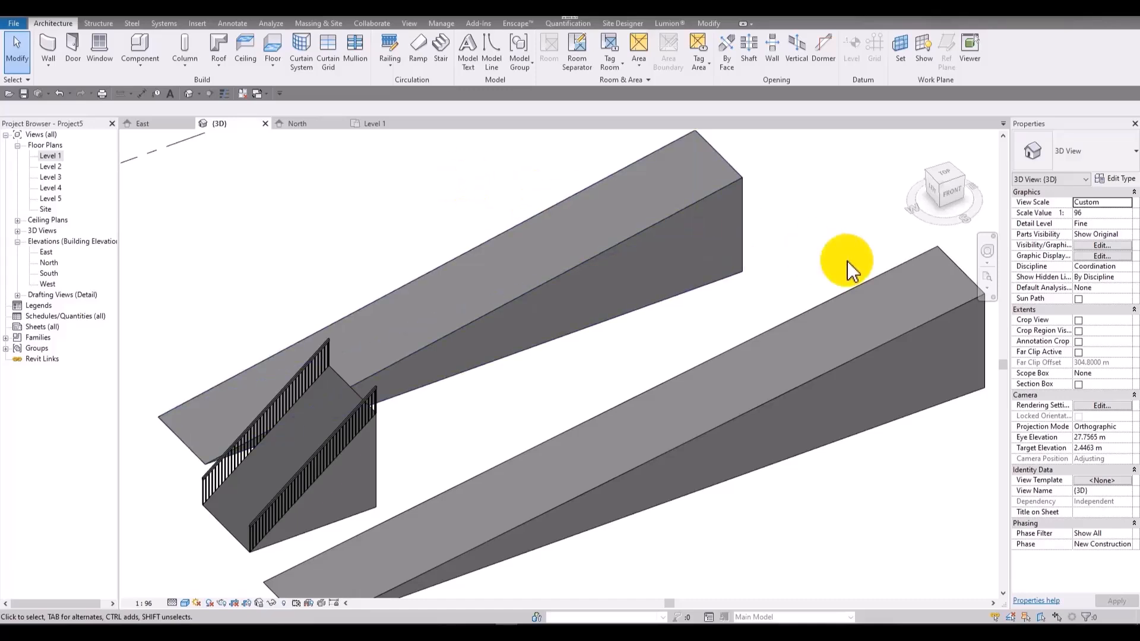